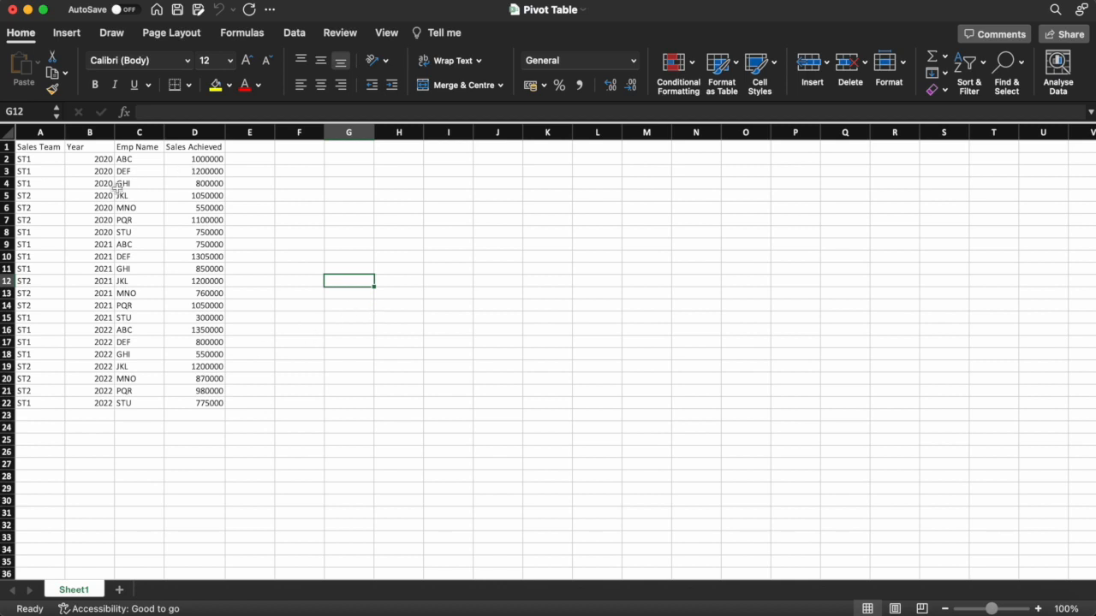
Create a pivot table on a new worksheet from the sales data in Sheet1 range A1:D22.
left_click(37, 149)
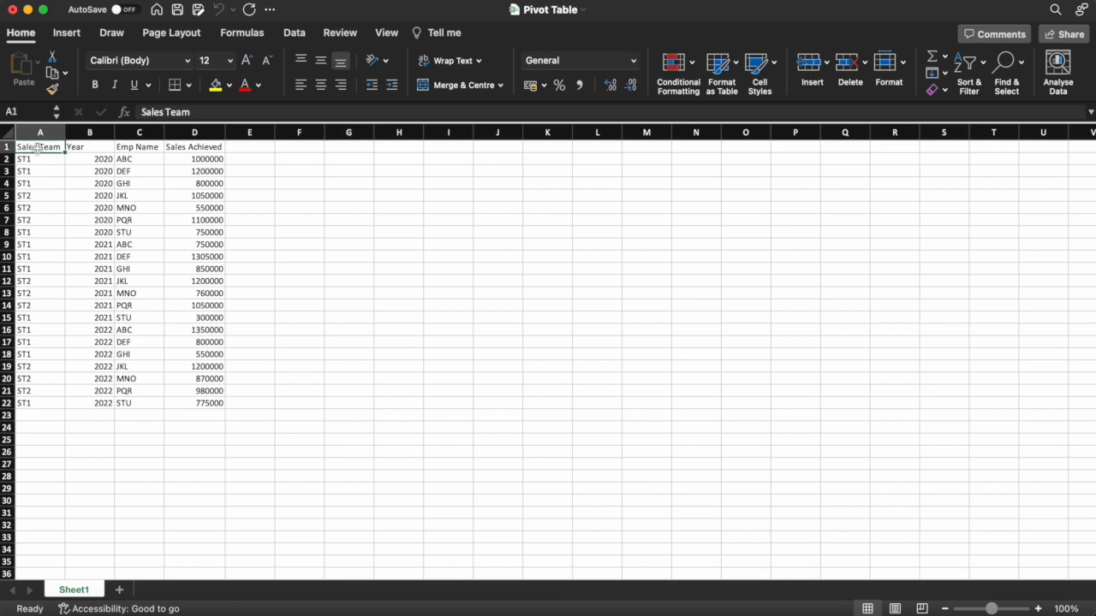
key("shift+super+Right")
key("shift+super+Down")
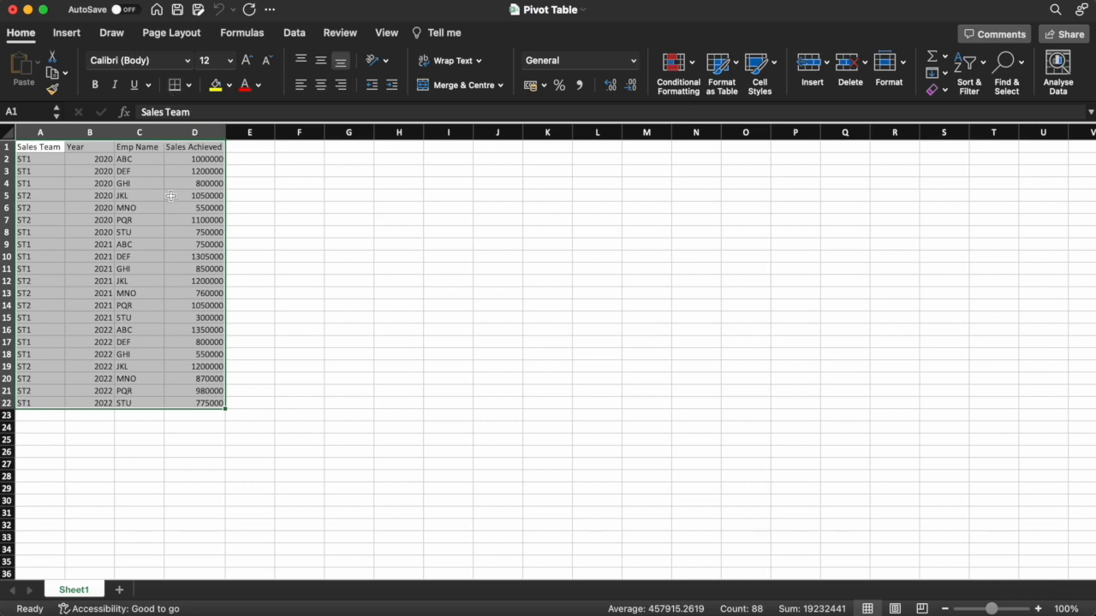
left_click(71, 37)
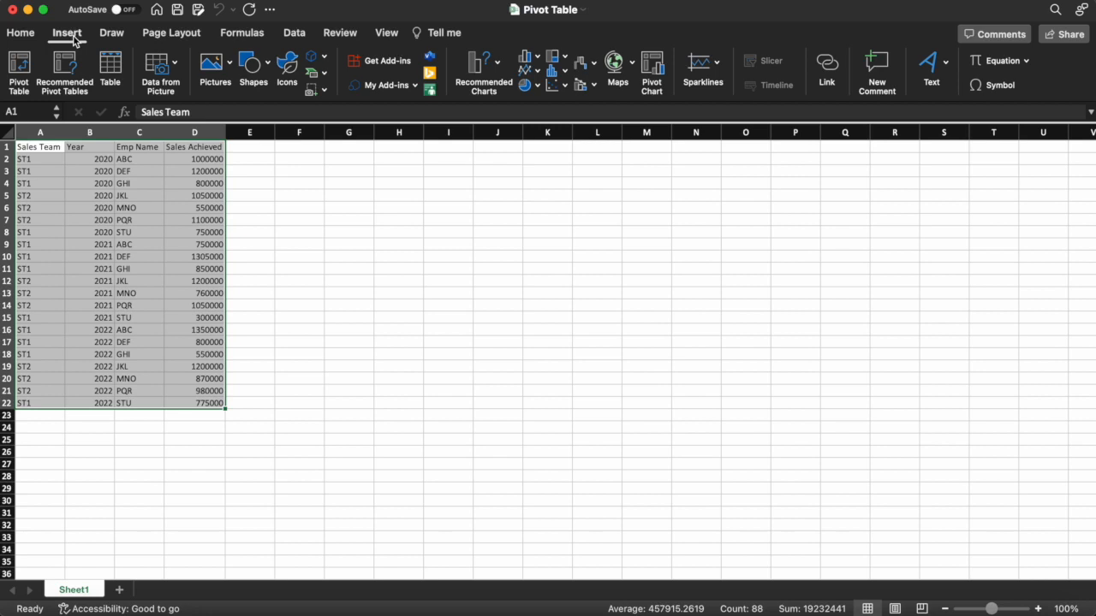
left_click(25, 69)
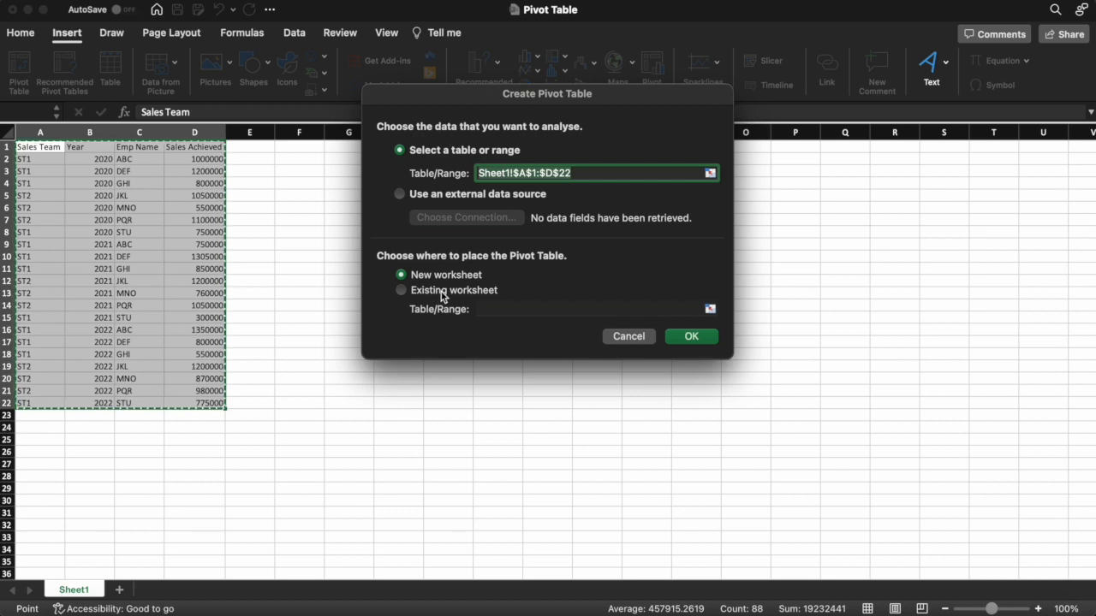
left_click(691, 337)
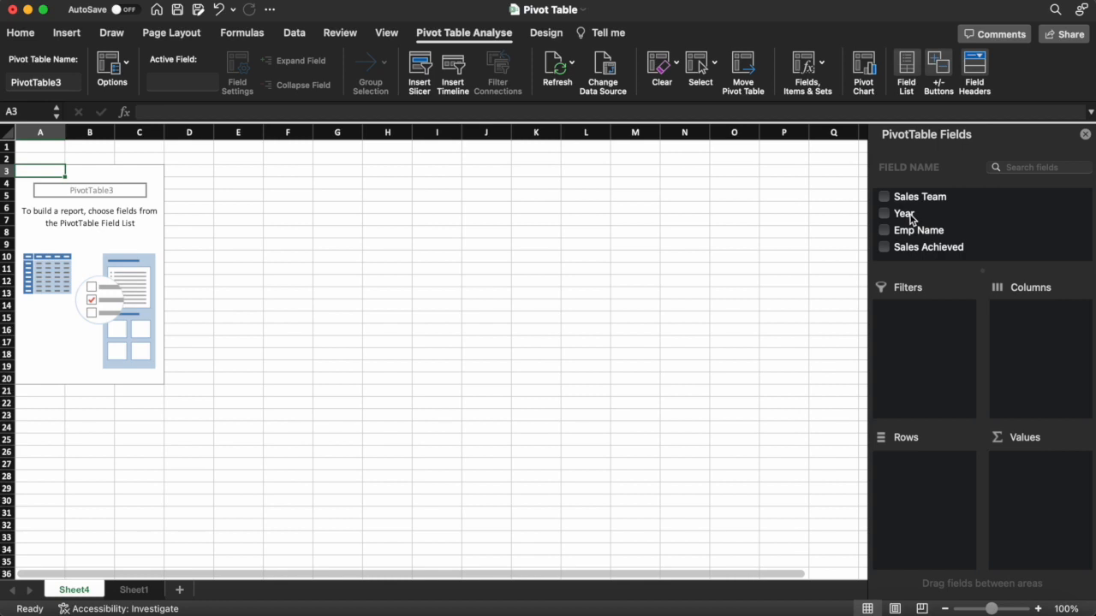
Lay out the pivot table with Year as columns, Sales Team and Emp Name as rows, and the sum of Sales Achieved as values.
left_click(137, 590)
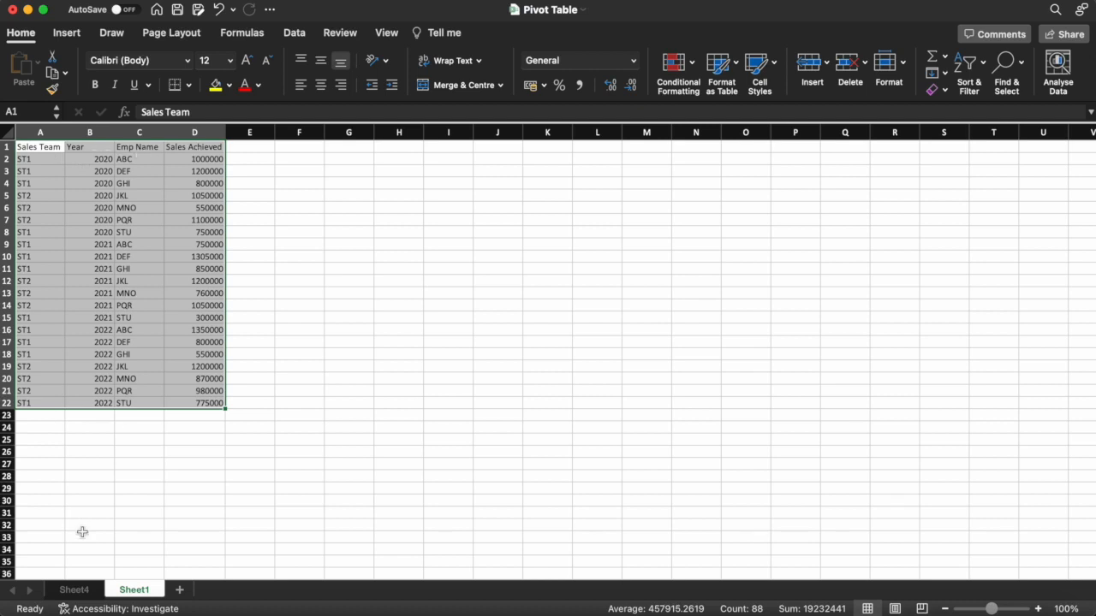
left_click(77, 591)
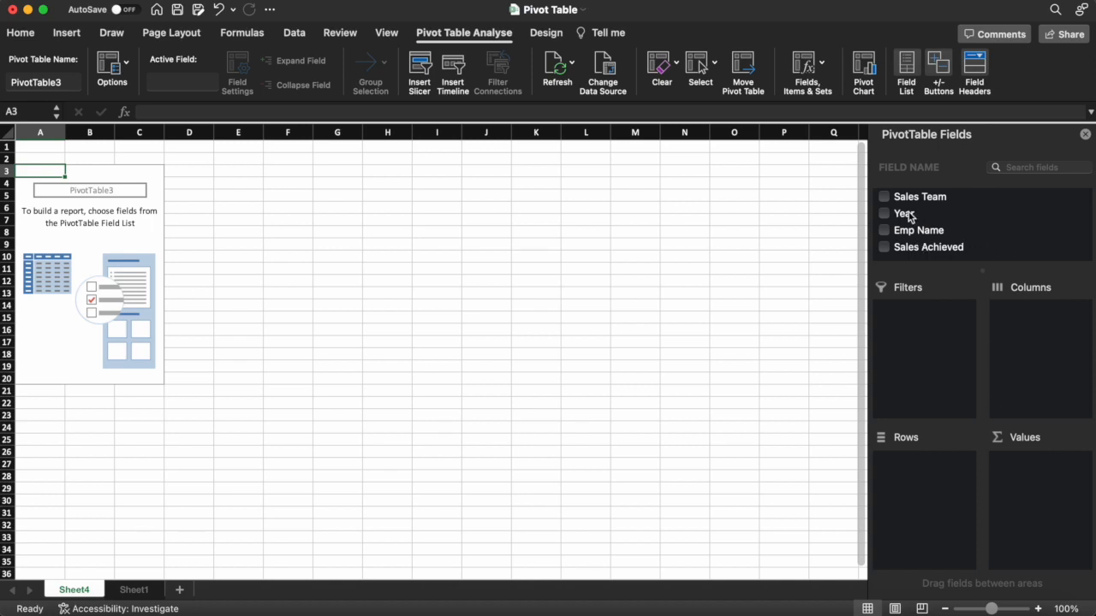
left_click_drag(909, 215, 1023, 332)
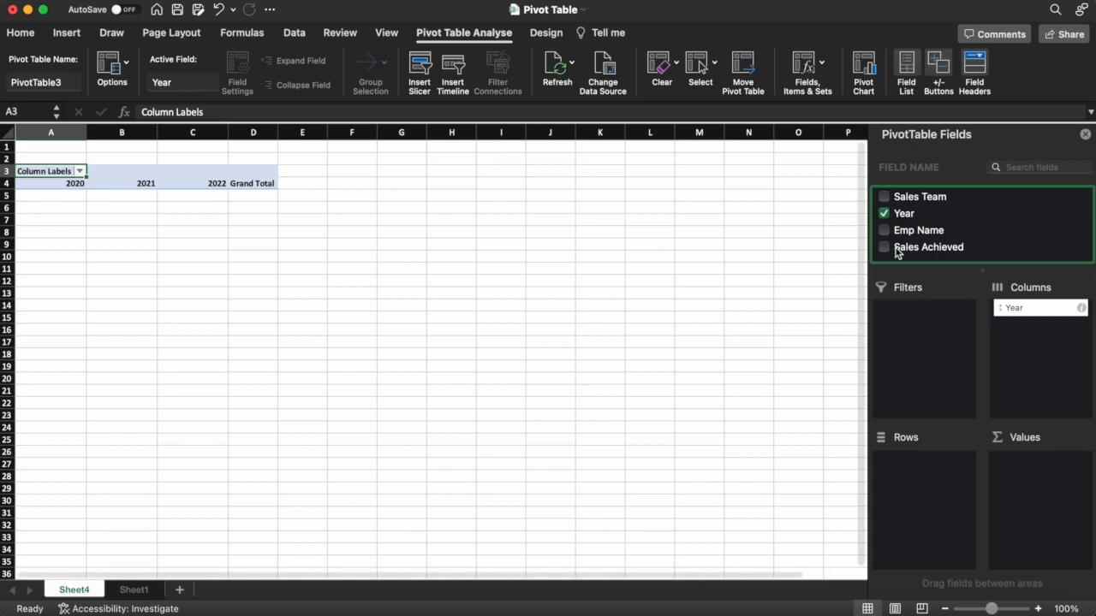
left_click_drag(925, 203, 927, 472)
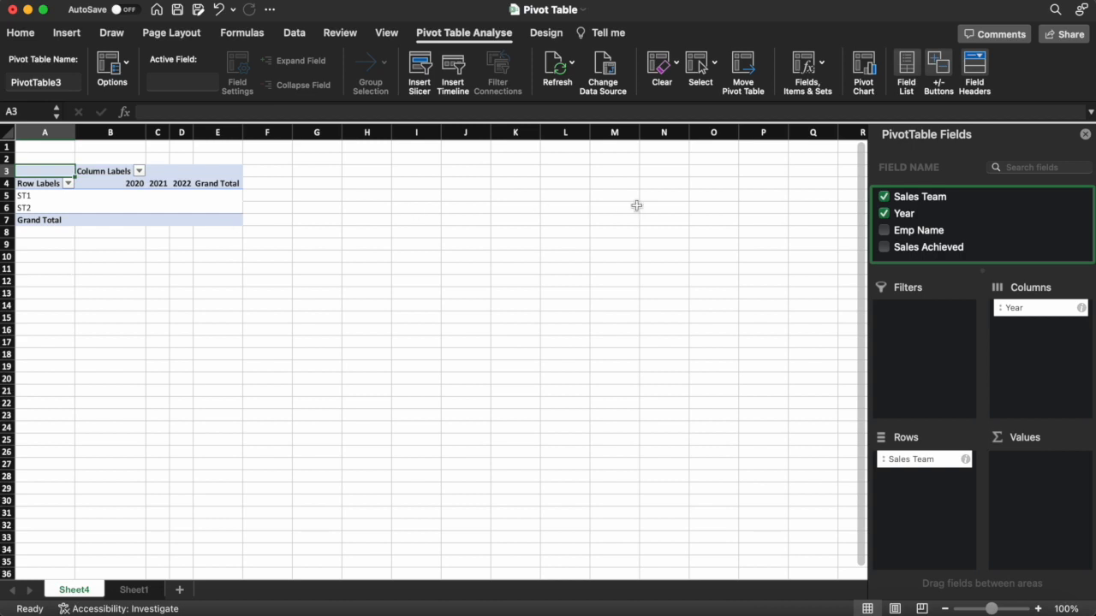
left_click_drag(920, 233, 942, 500)
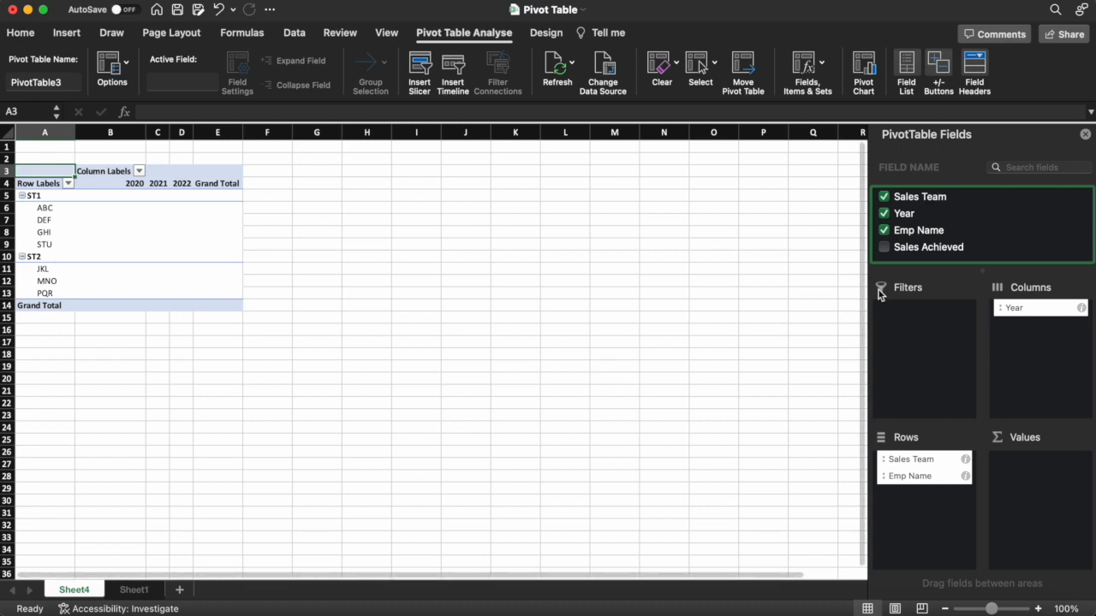
left_click_drag(929, 255, 1049, 478)
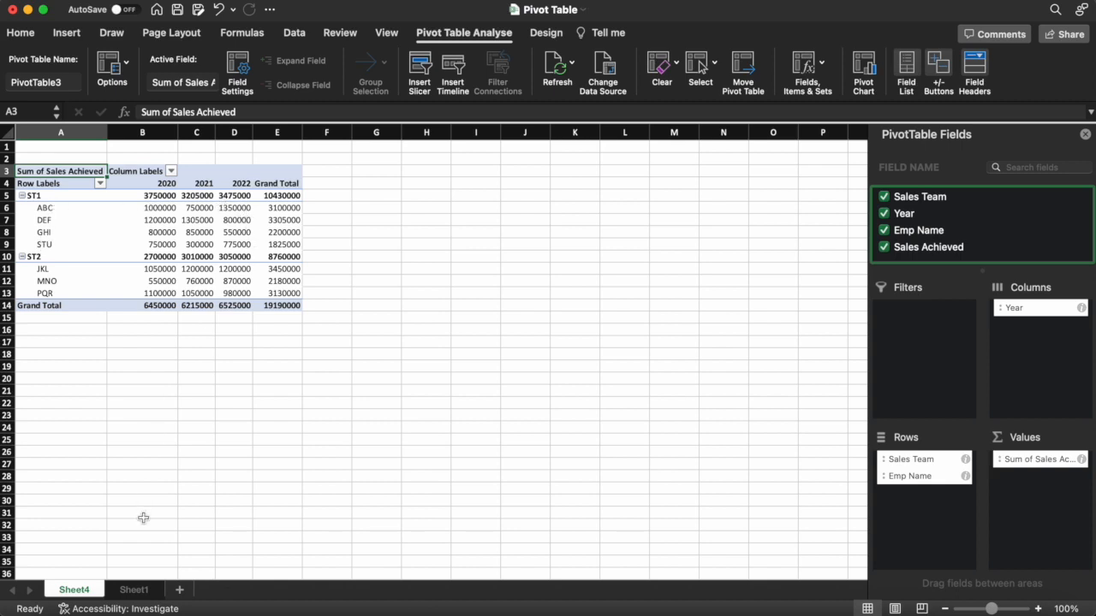
Enable the Classic Pivot Table layout in the pivot table's display options.
left_click(133, 590)
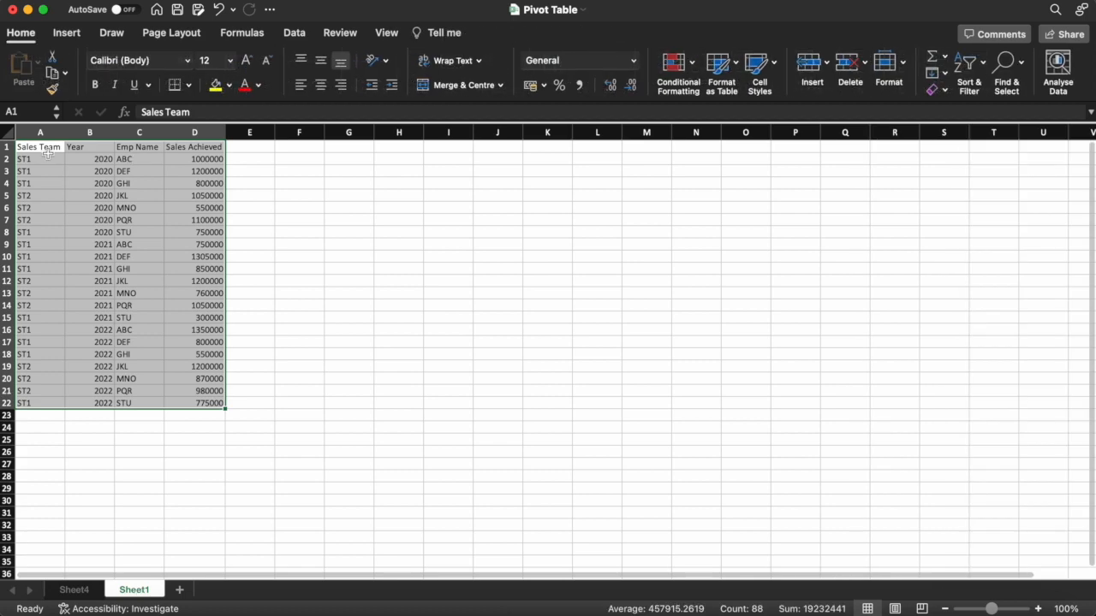
left_click(75, 590)
left_click(161, 220)
left_click(161, 231)
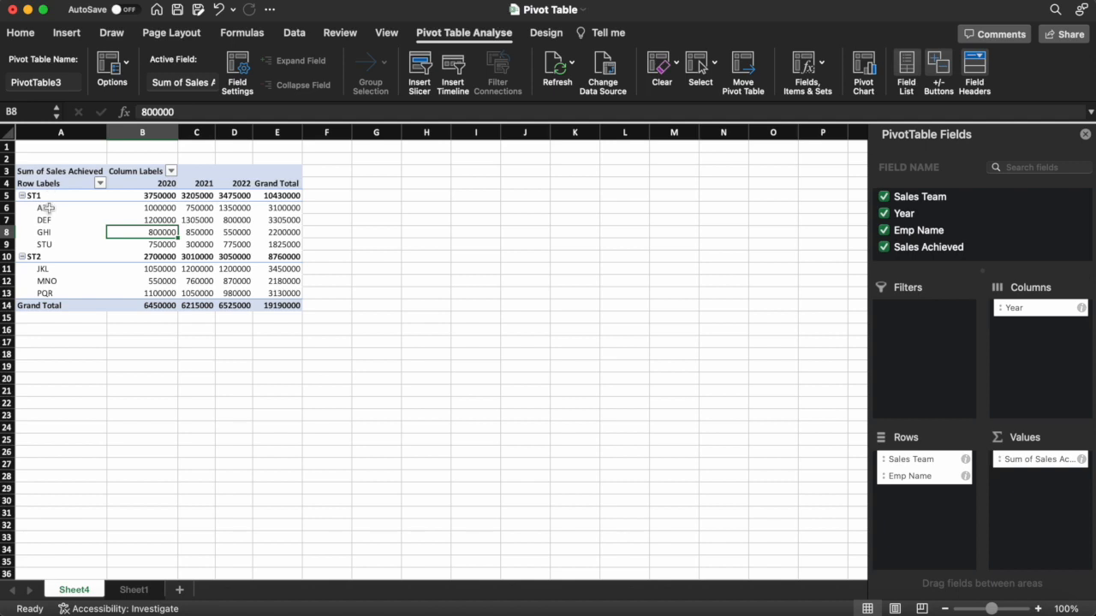
right_click(170, 234)
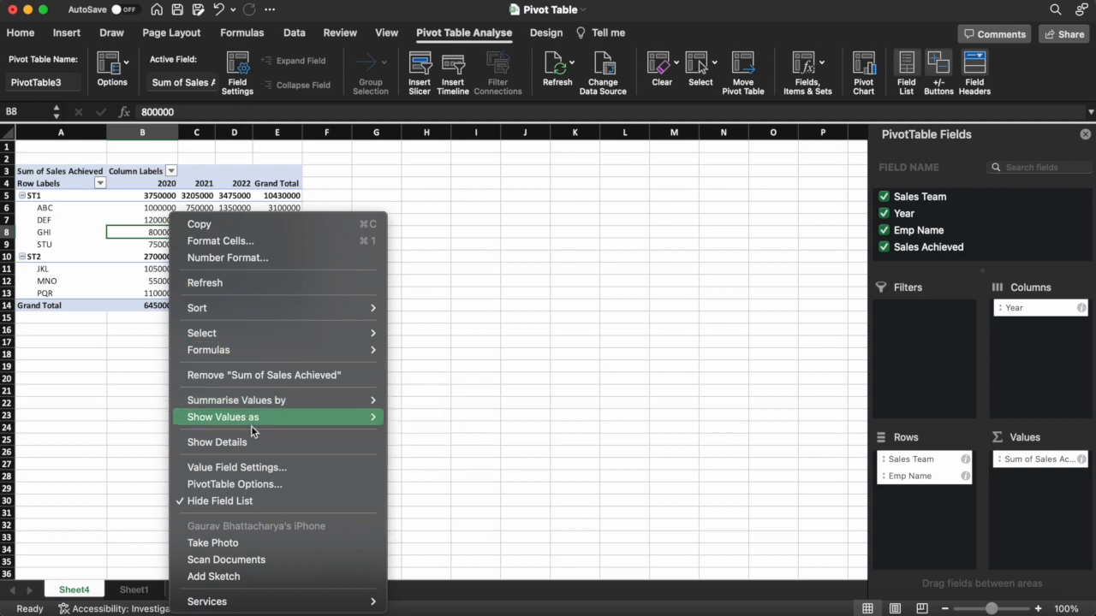
left_click(247, 485)
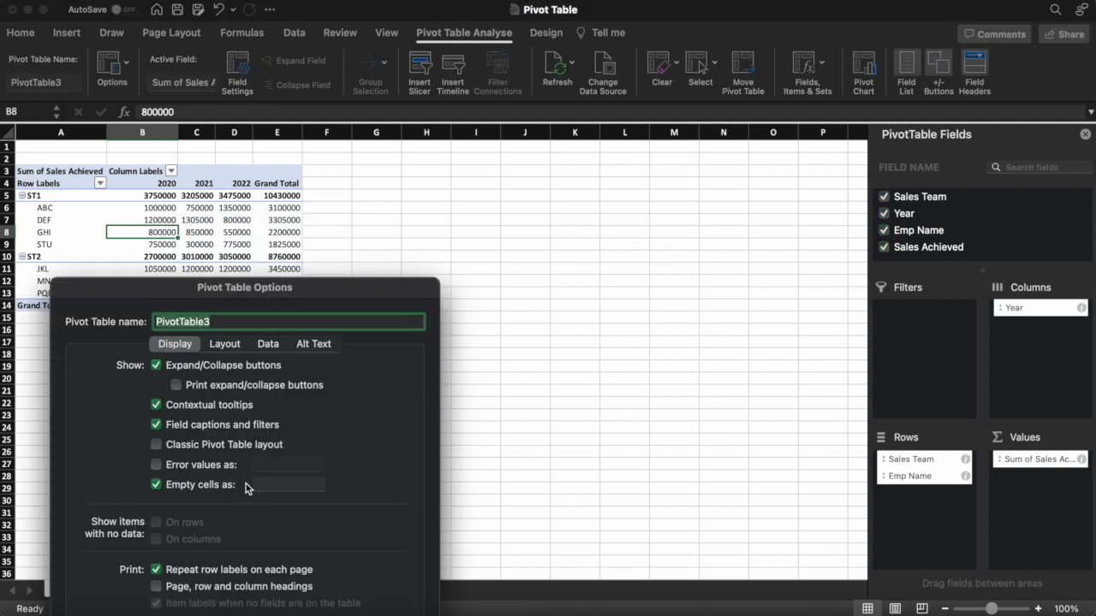
left_click_drag(351, 291, 716, 146)
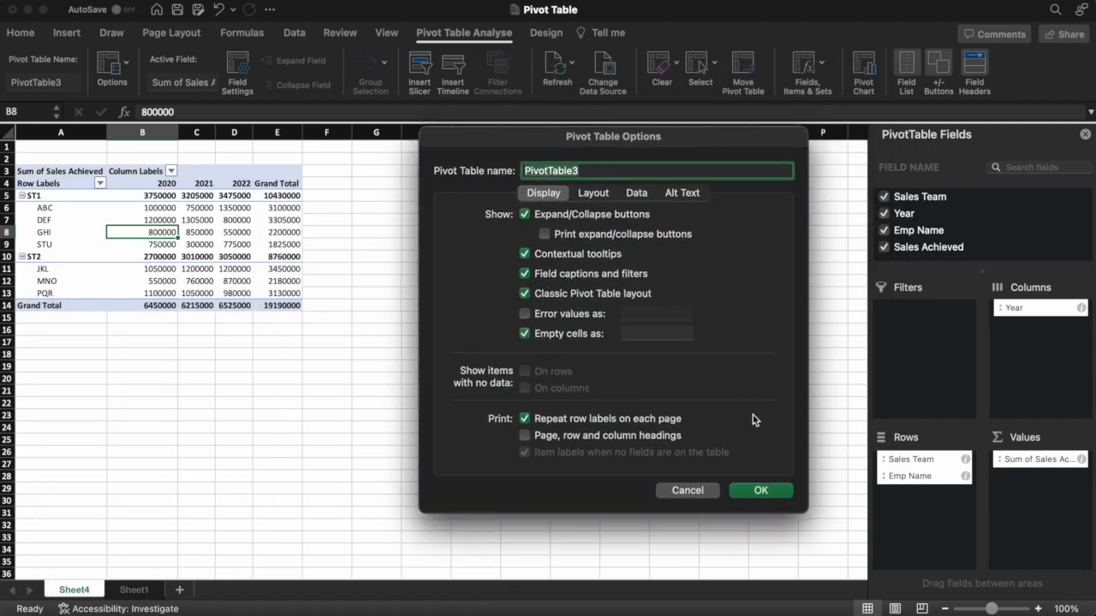
left_click(758, 492)
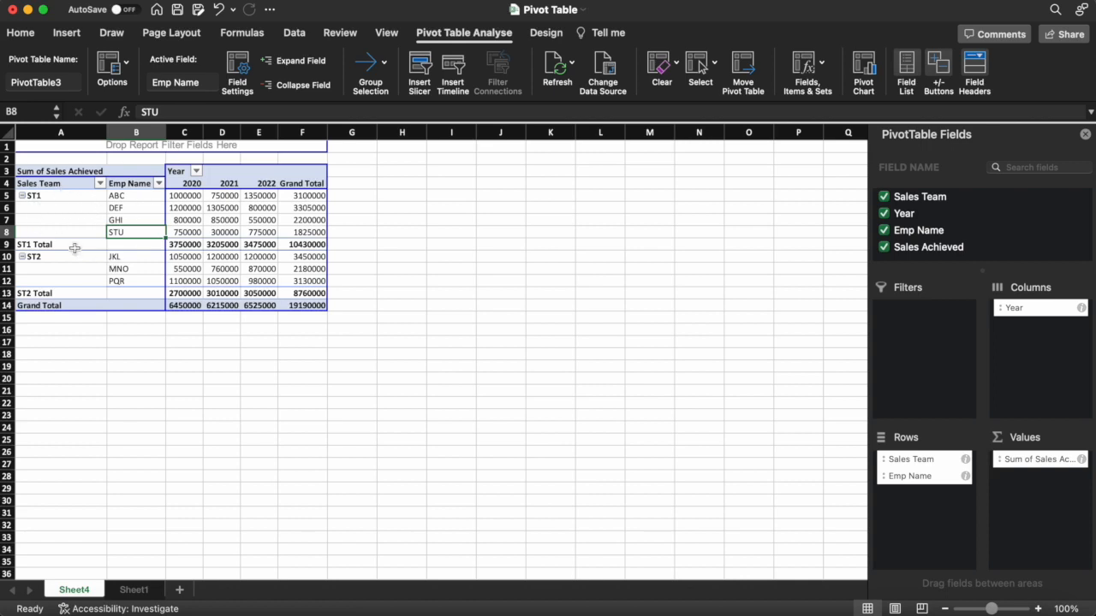
Set the pivot table's report layout to repeat all item labels.
left_click(546, 34)
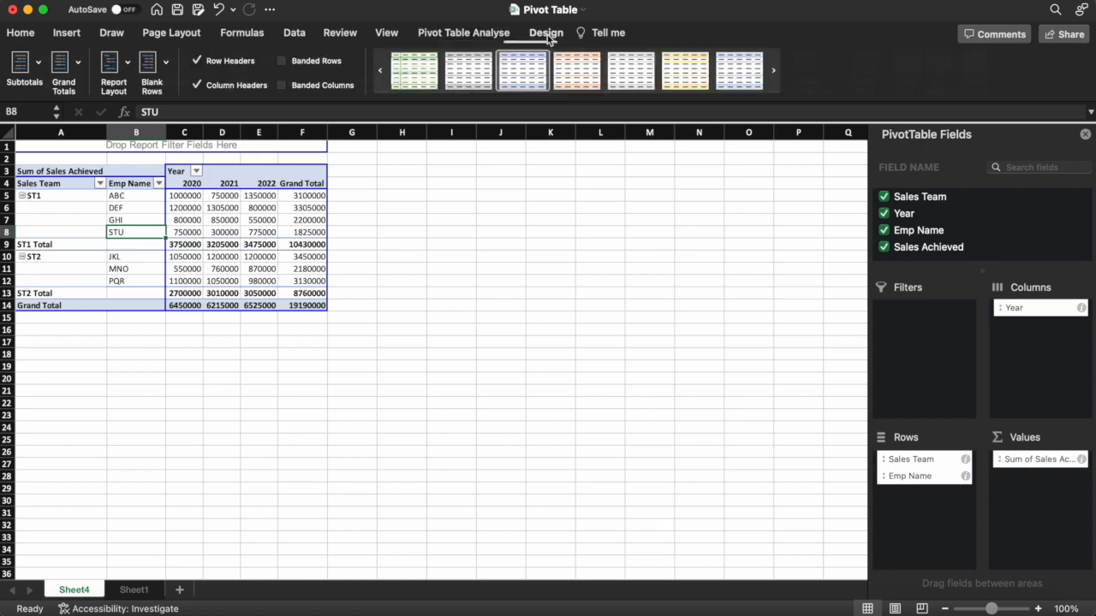
left_click(120, 68)
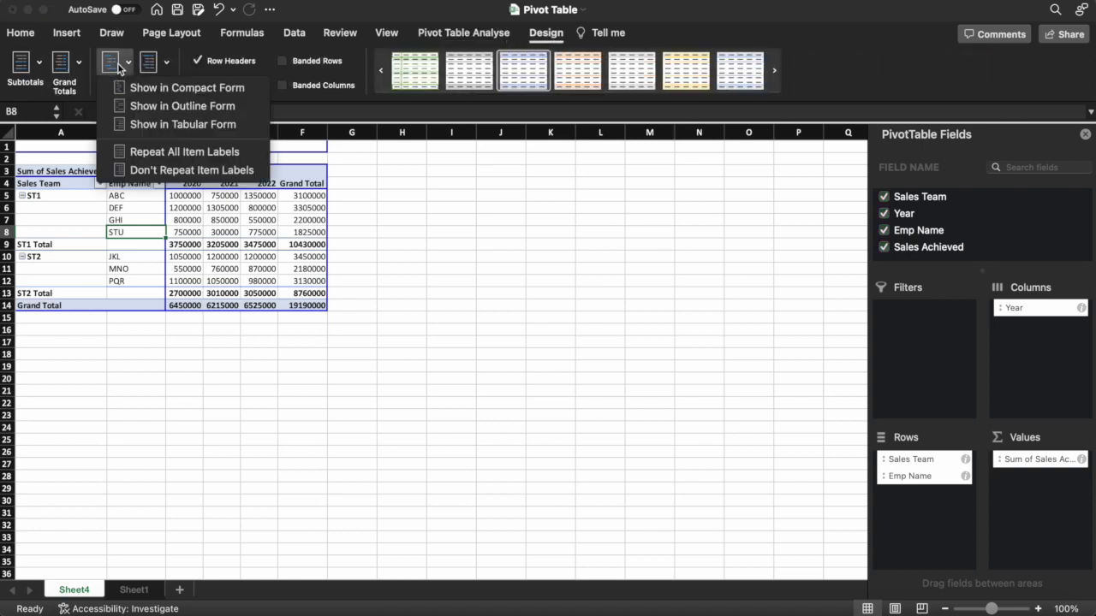
left_click(160, 156)
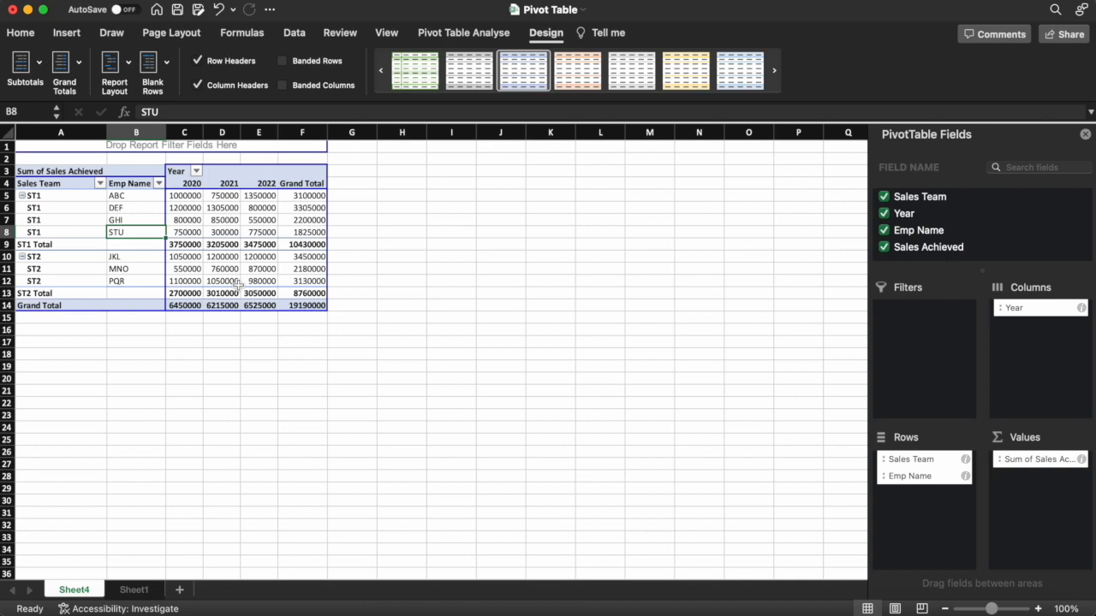
On Sheet1, enter ST2 in A23 and the years 2020, 2021 and 2022 in B23:B25 below the existing data.
left_click(134, 590)
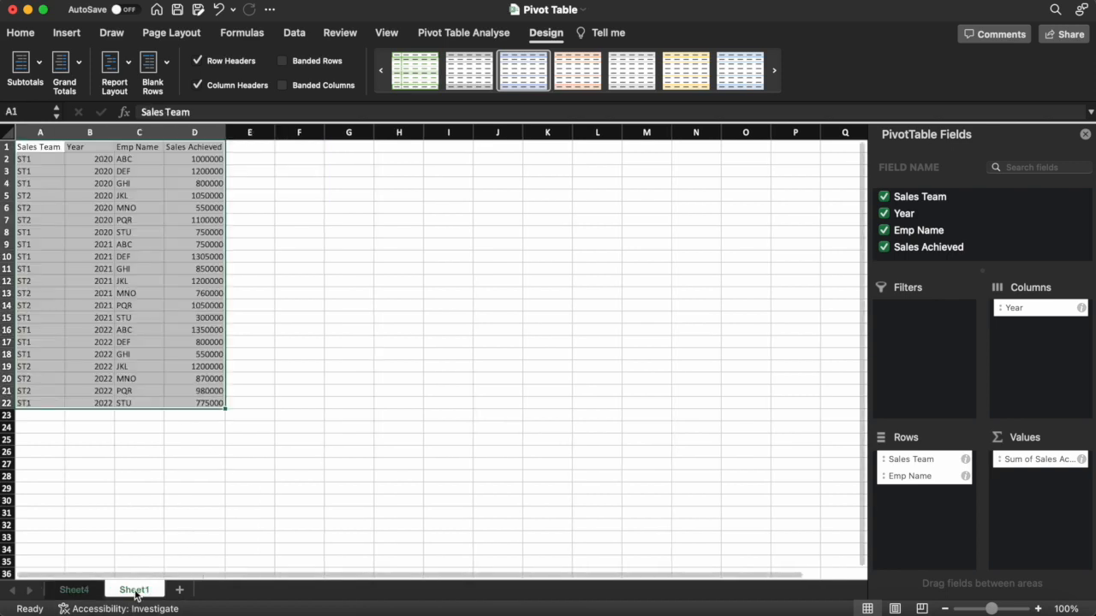
left_click(44, 416)
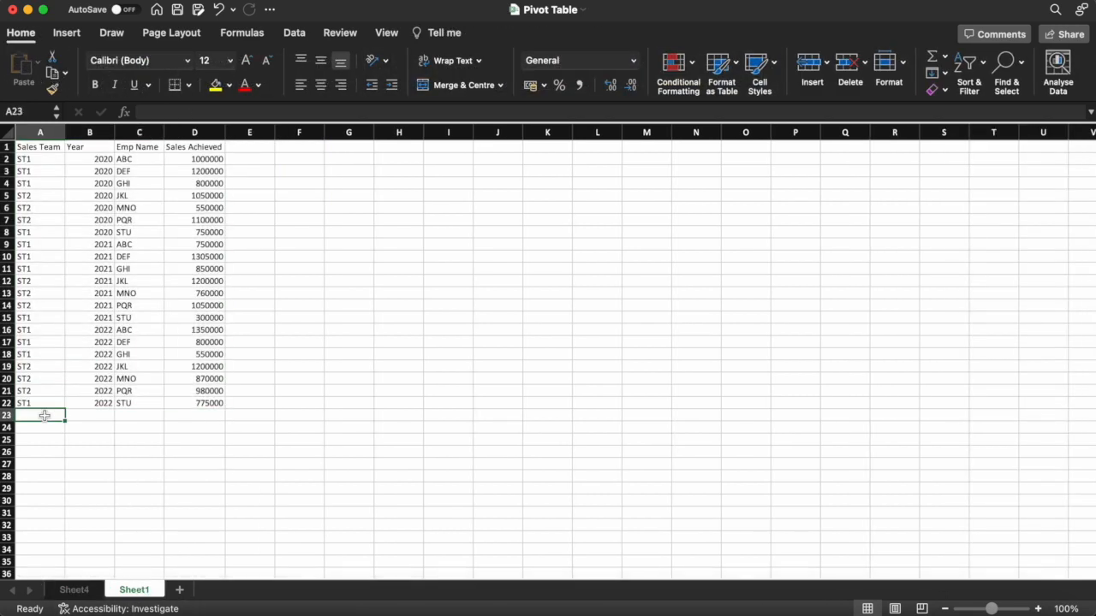
type("ST2")
key("Return")
key("Up")
key("Right")
type("2020")
key("Return")
type("2021")
key("Return")
type("2022")
key("Return")
key("Up")
key("Left")
Copy the ST2 sales team entry from A23 into A24:A25.
left_click(44, 414)
key("super+c")
key("Down")
key("shift+Down")
key("super+v")
Enter the employee name EFGH in C23 and copy it into C24:C25.
key("Right")
key("Right")
key("Up")
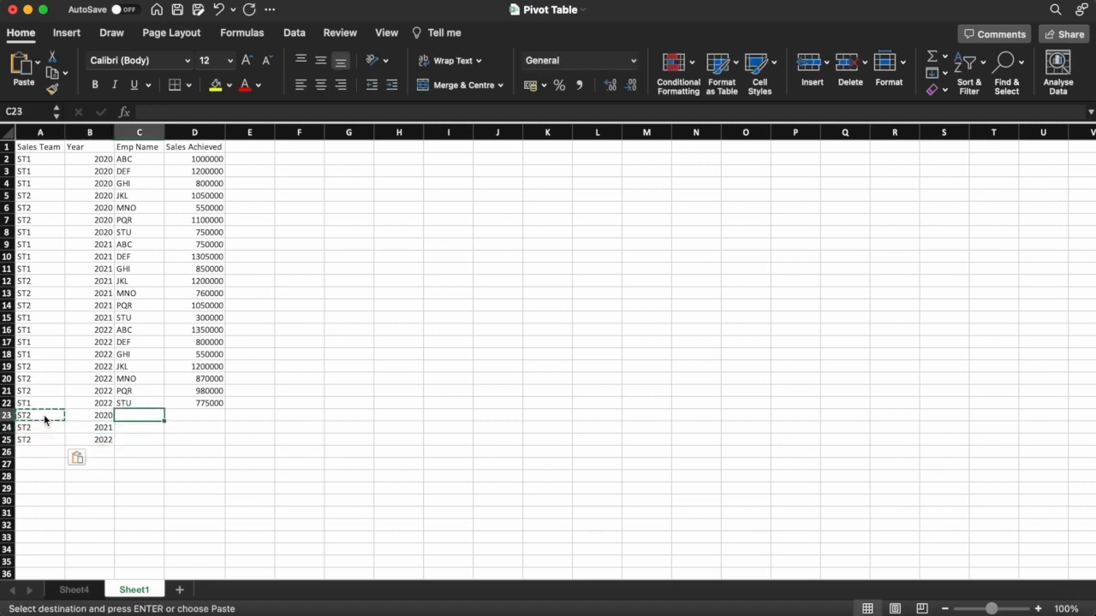
type("EFGH")
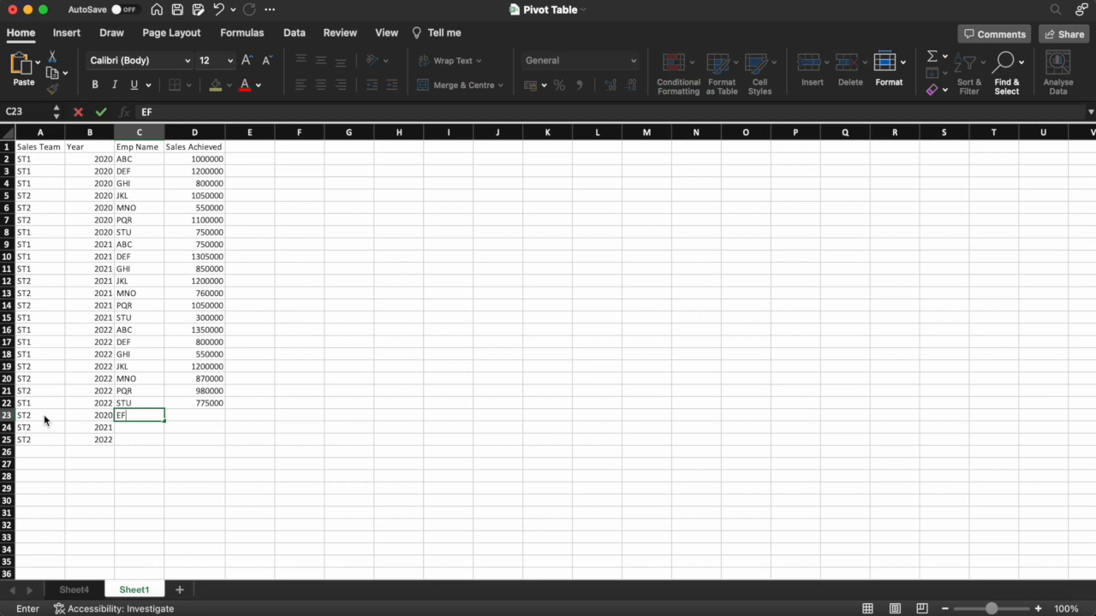
key("Return")
key("Up")
key("super+c")
key("Down")
key("shift+Down")
key("super+v")
Fill the Sales Achieved cells D23:D25 with 0 for the three new rows.
key("Right")
key("Up")
key("shift+Down")
key("shift+Down")
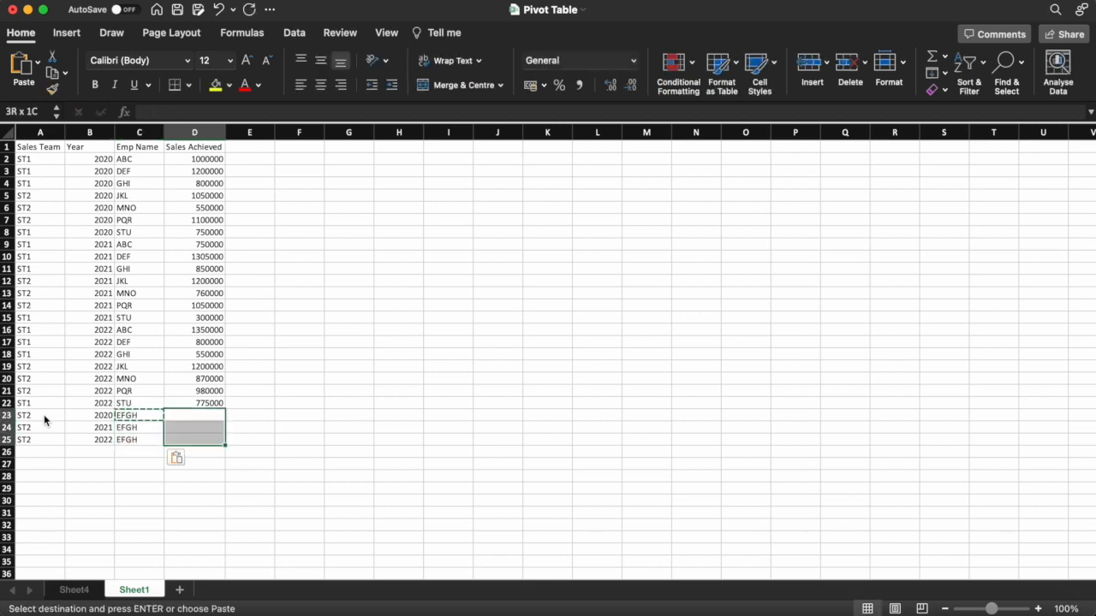
type("0")
key("ctrl+Return")
key("shift+Up")
key("shift+Up")
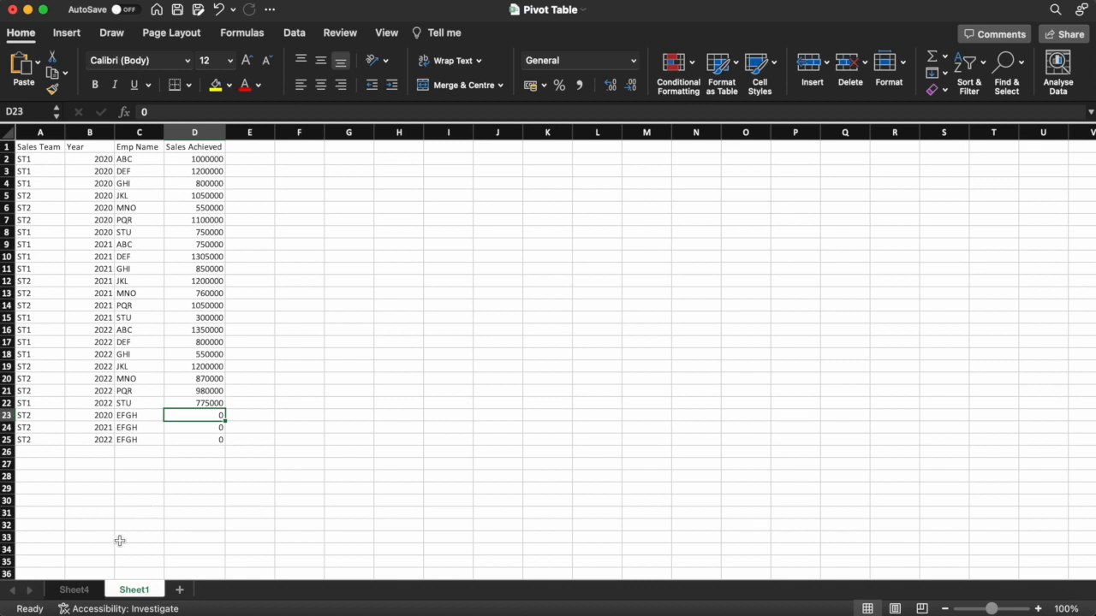
Refresh the pivot table on Sheet4.
left_click(75, 589)
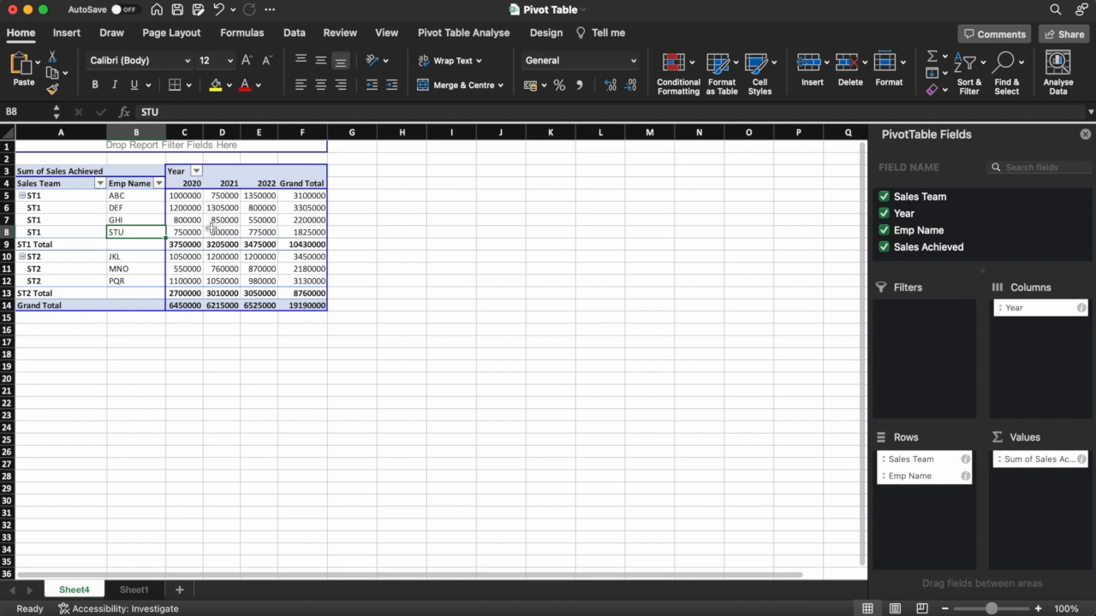
left_click(213, 230)
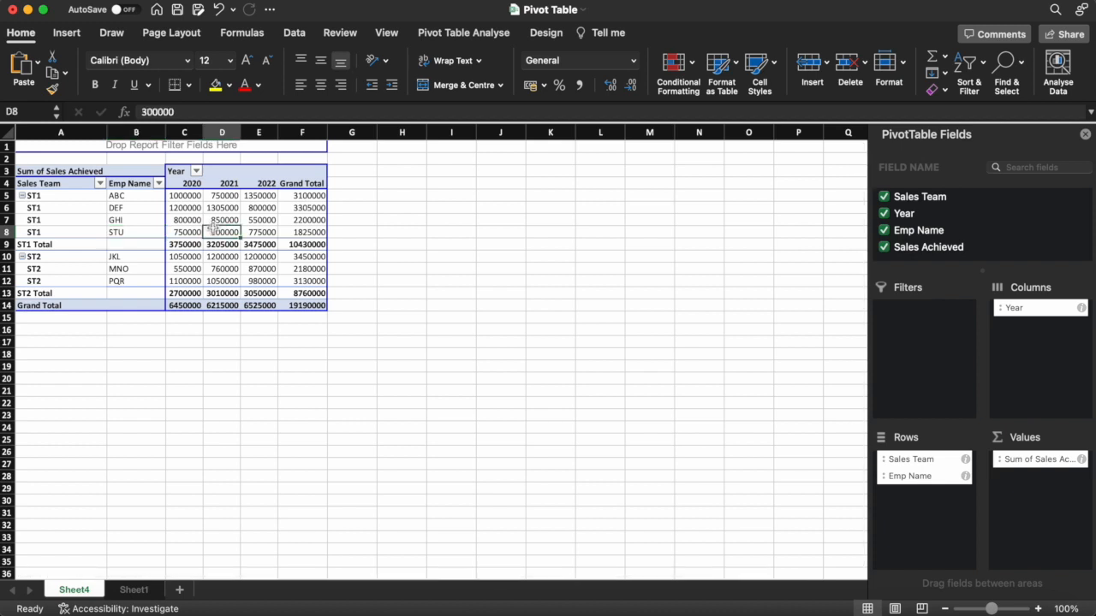
right_click(214, 231)
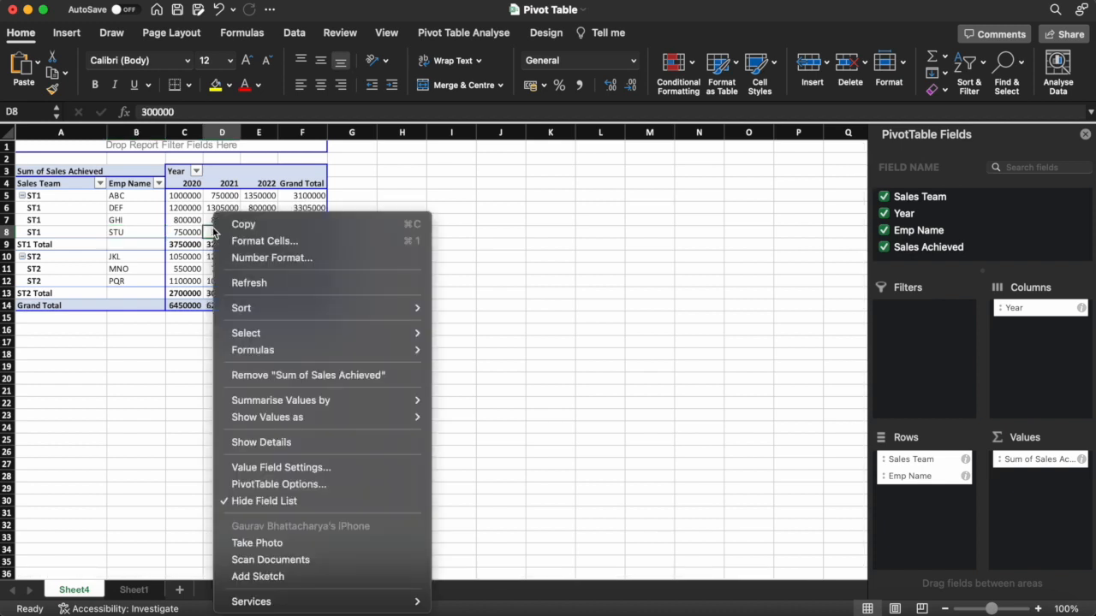
left_click(262, 283)
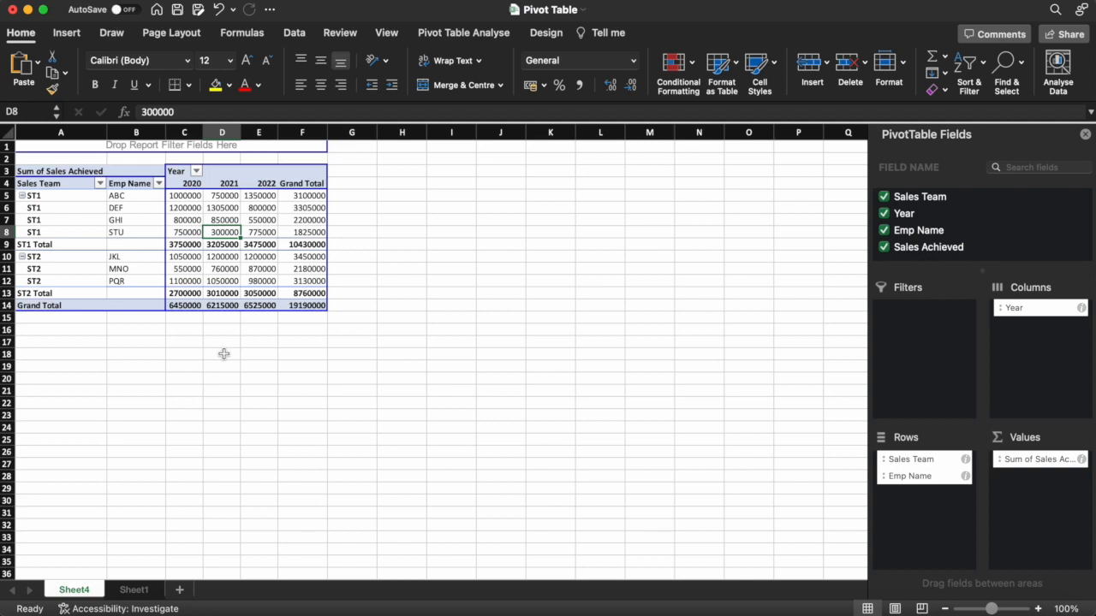
Change the pivot table's data source to Sheet1 range A1:D25 to include the new EFGH rows.
left_click(453, 34)
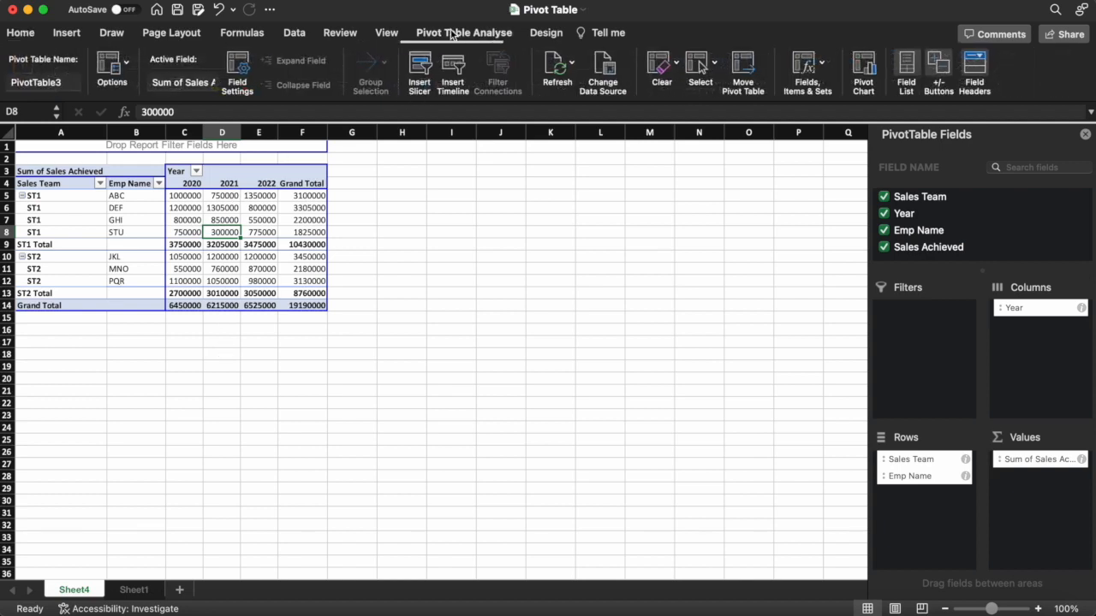
left_click(604, 70)
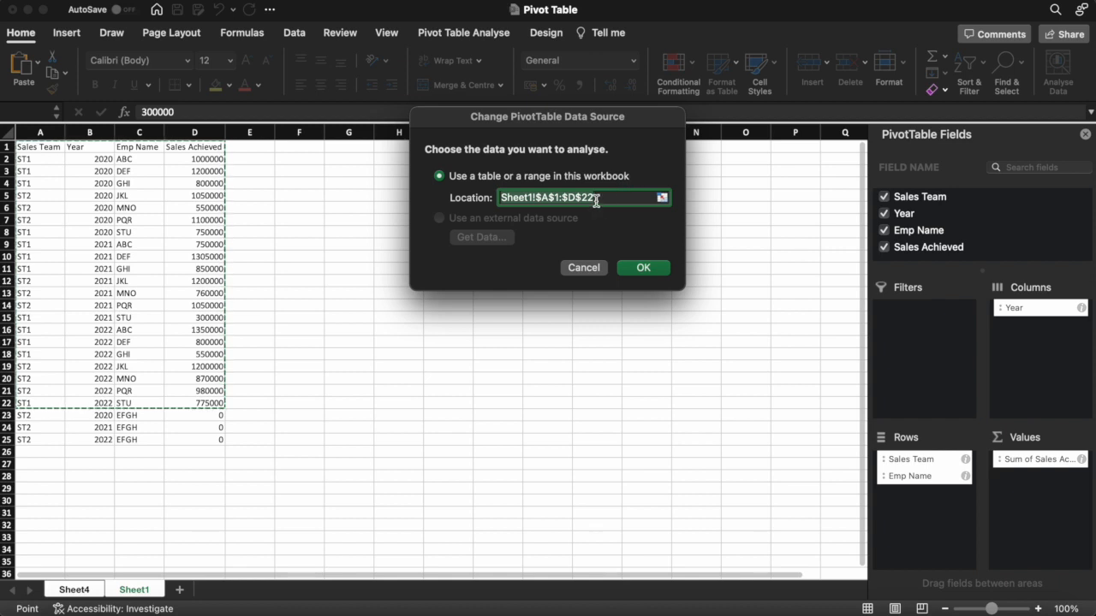
left_click(40, 150)
left_click_drag(40, 150, 219, 440)
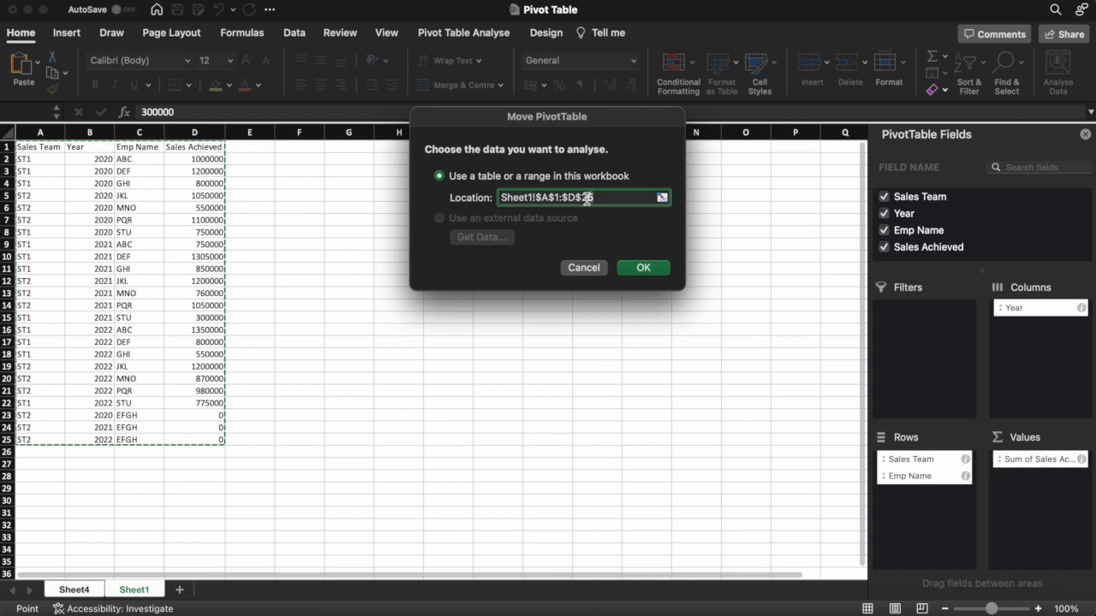
key("BackSpace")
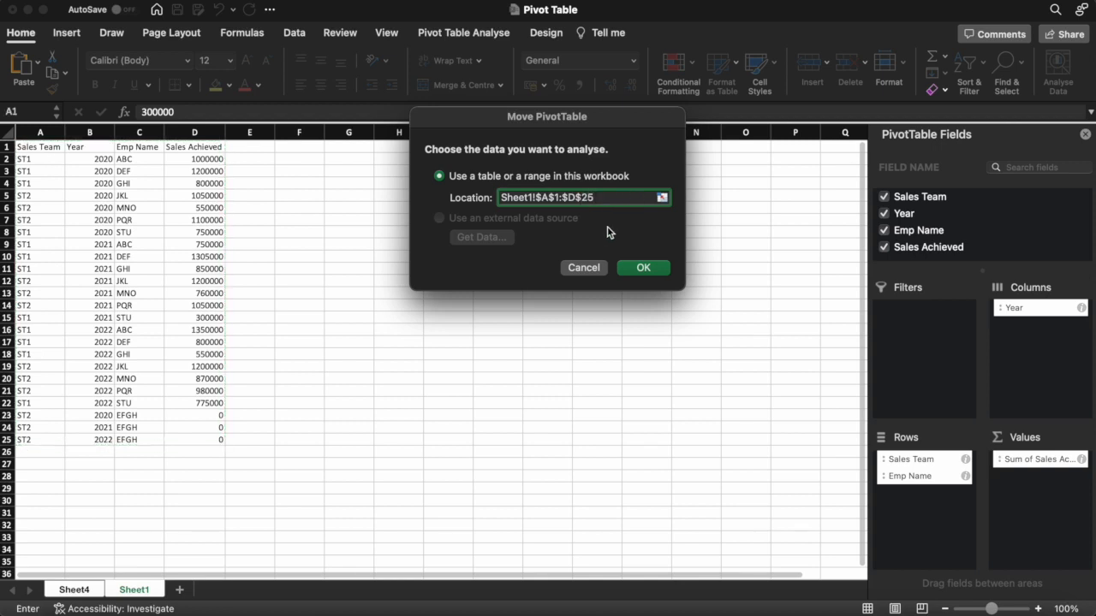
left_click(642, 268)
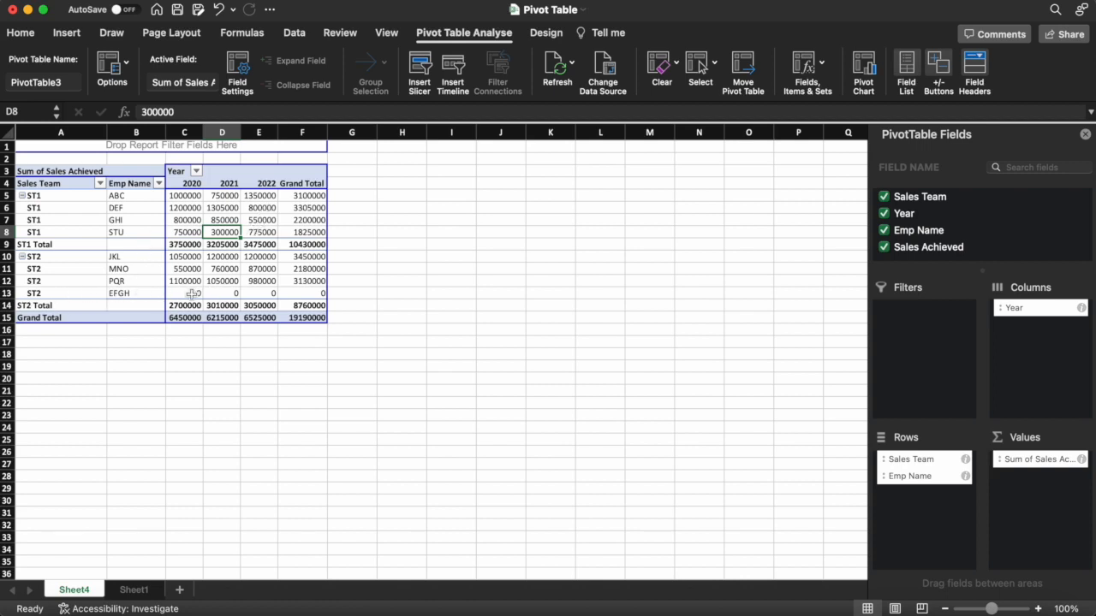
Clear the Sales Achieved values in D23:D25 for the EFGH rows on Sheet1.
left_click(194, 293)
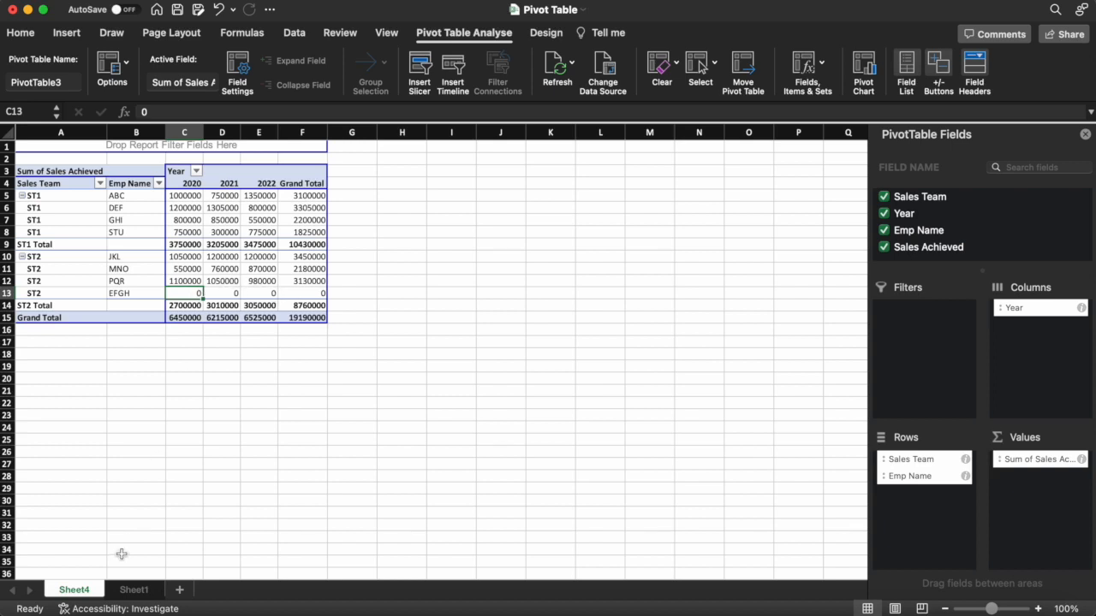
left_click(133, 590)
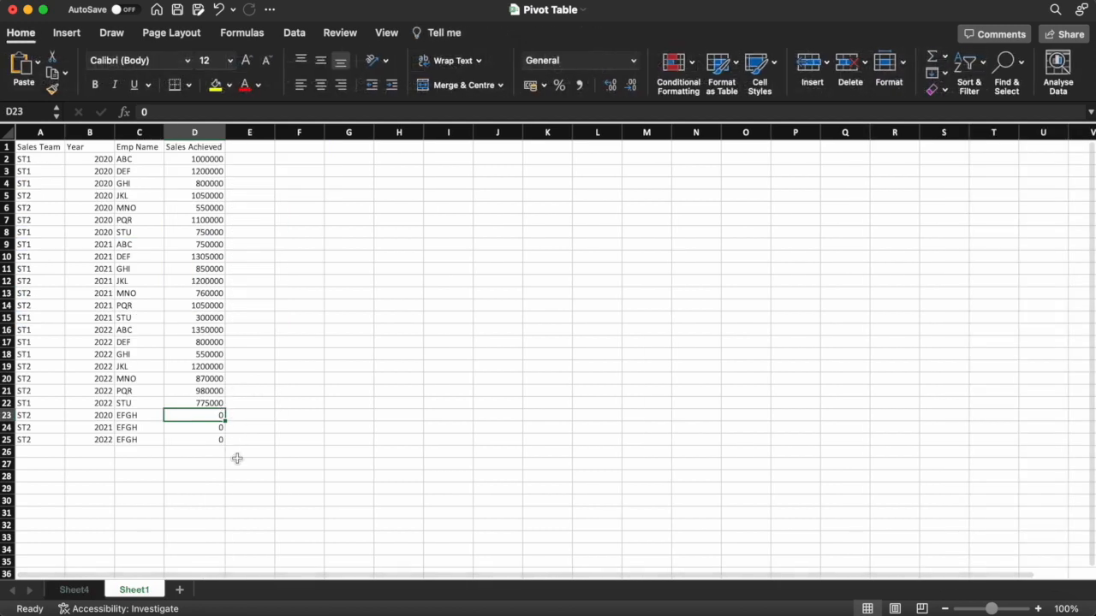
key("shift+Down")
key("shift+Down")
key("Delete")
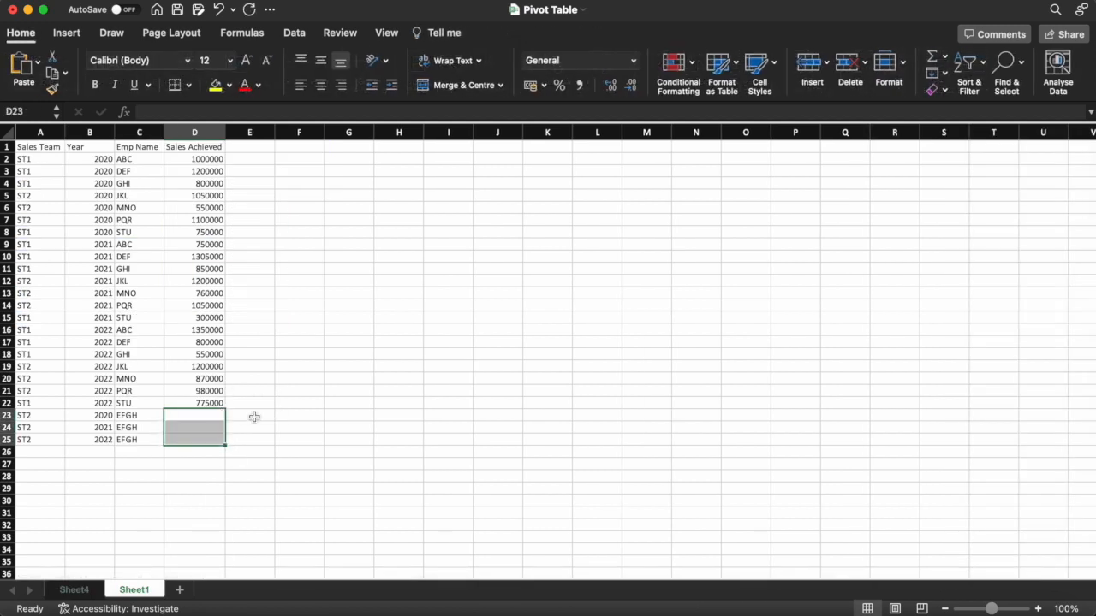
Refresh the pivot table on Sheet4 to pick up the cleared EFGH sales values.
left_click(82, 590)
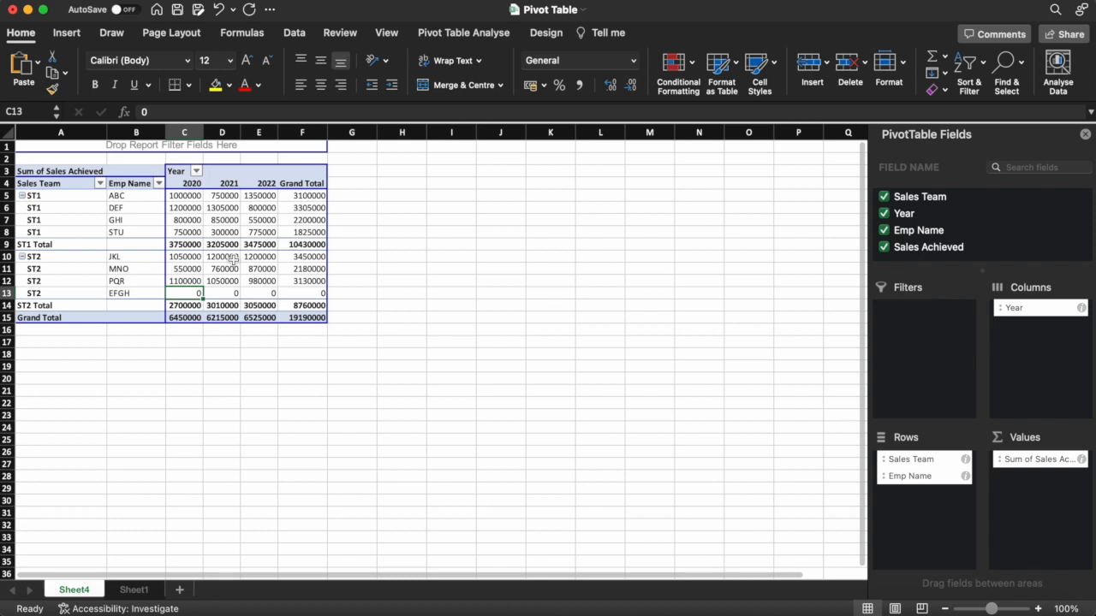
right_click(231, 259)
left_click(279, 288)
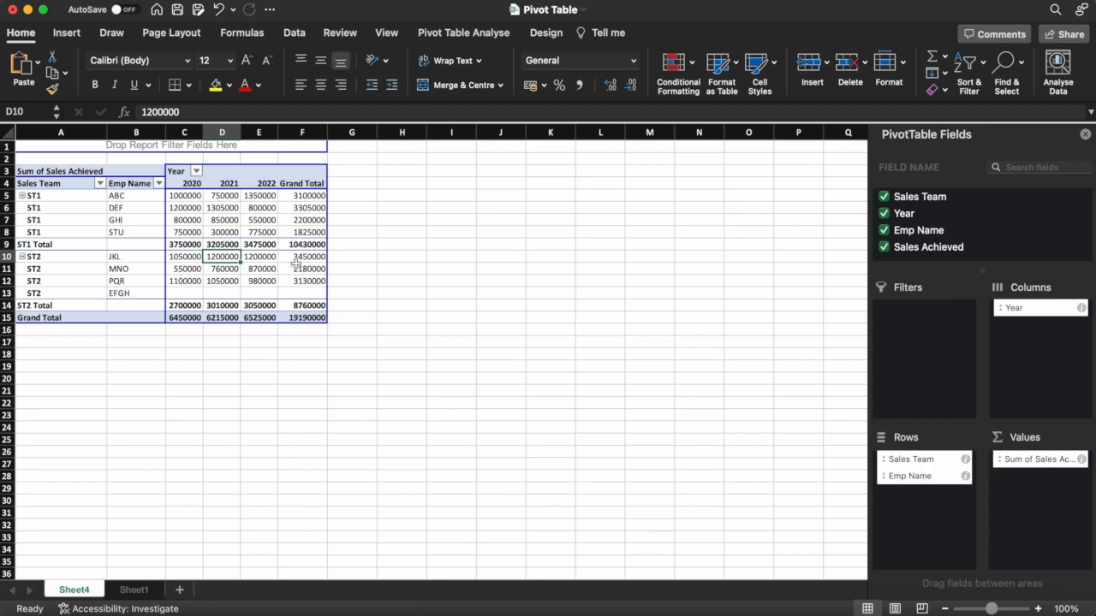
Set the pivot table options to display empty cells as 0.
right_click(227, 259)
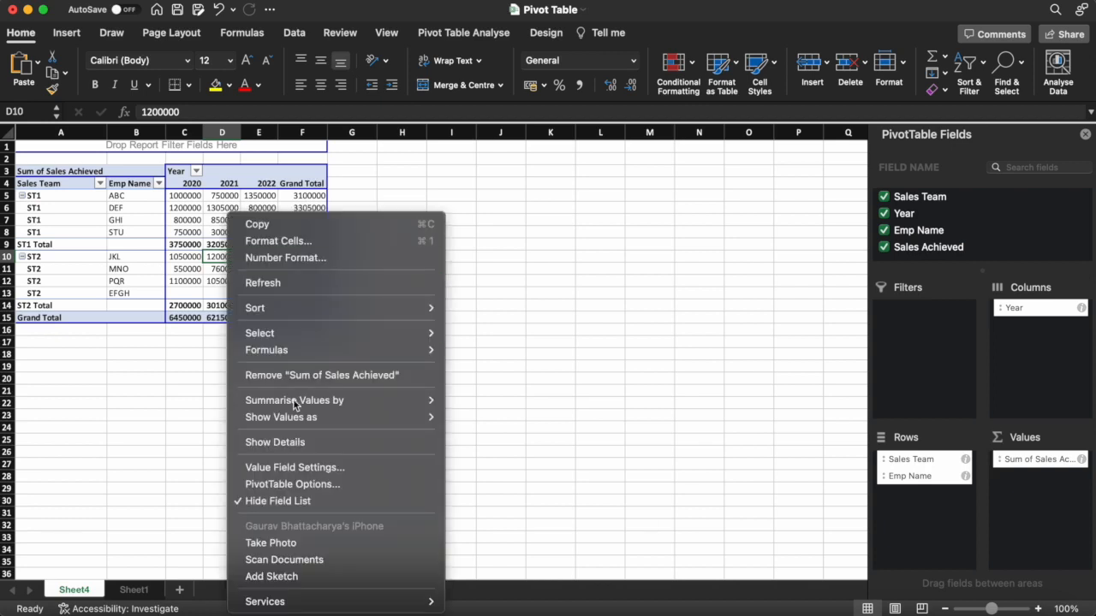
left_click(296, 486)
left_click_drag(377, 290, 516, 125)
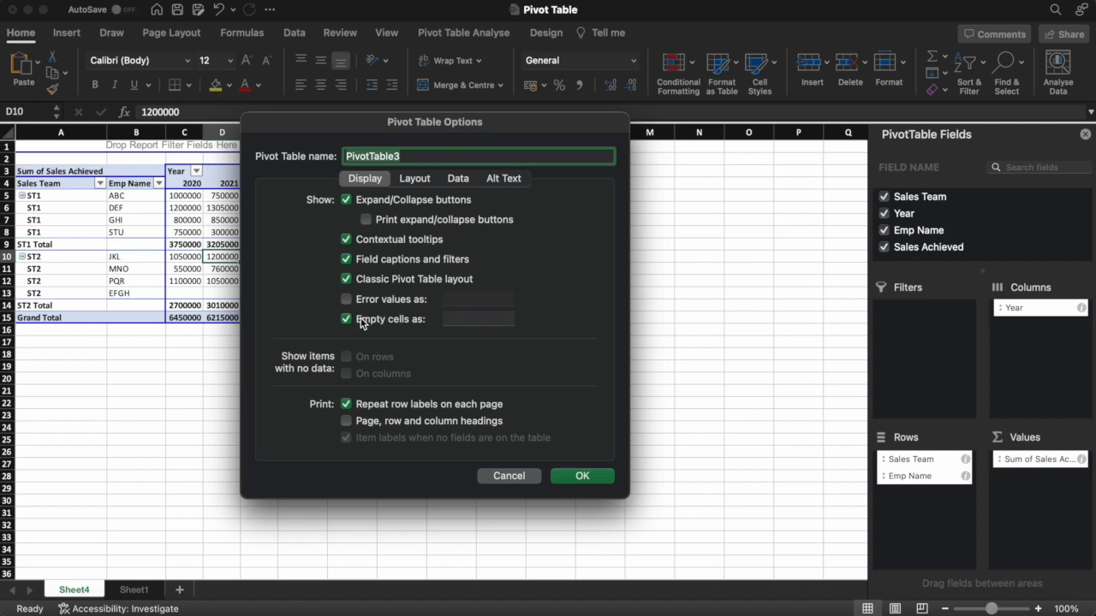
left_click(460, 321)
type("0")
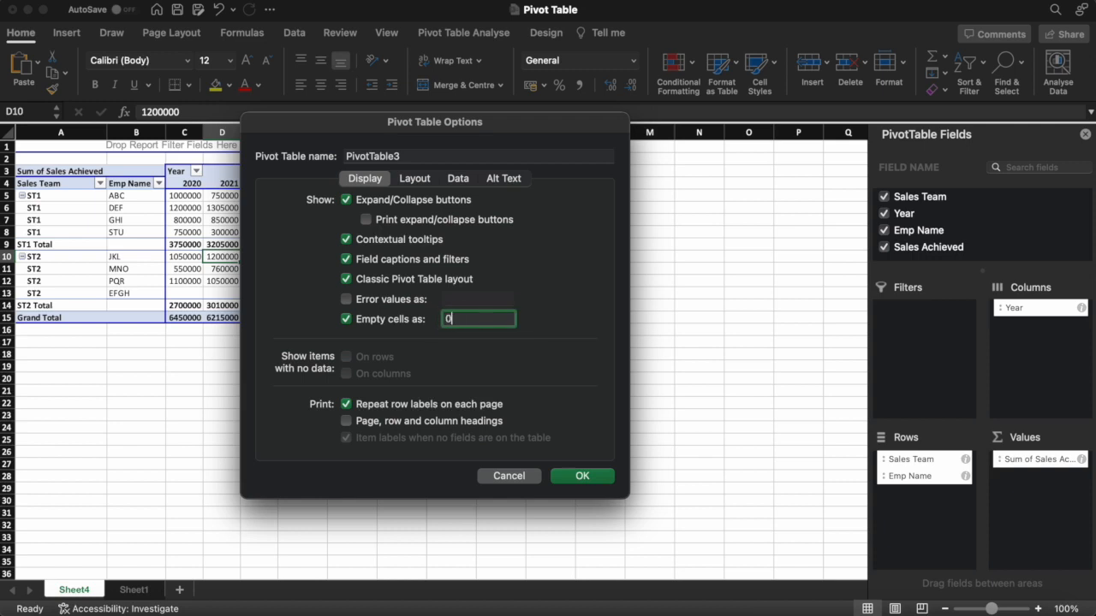
left_click(569, 476)
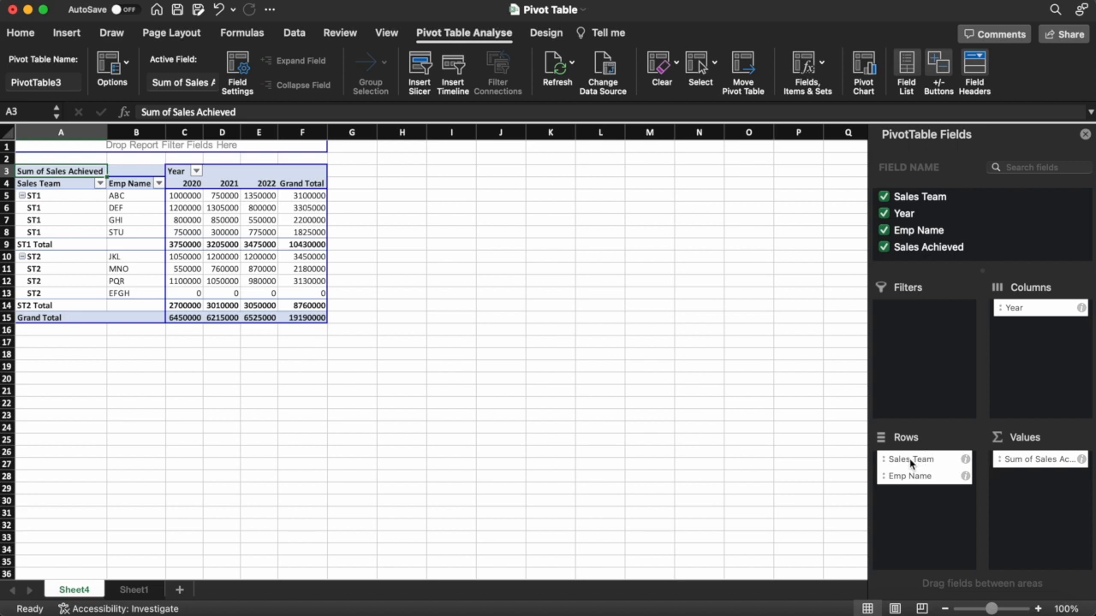
Move the Sales Team field from Rows to Filters and filter the pivot table to ST1 only.
left_click_drag(911, 464, 923, 354)
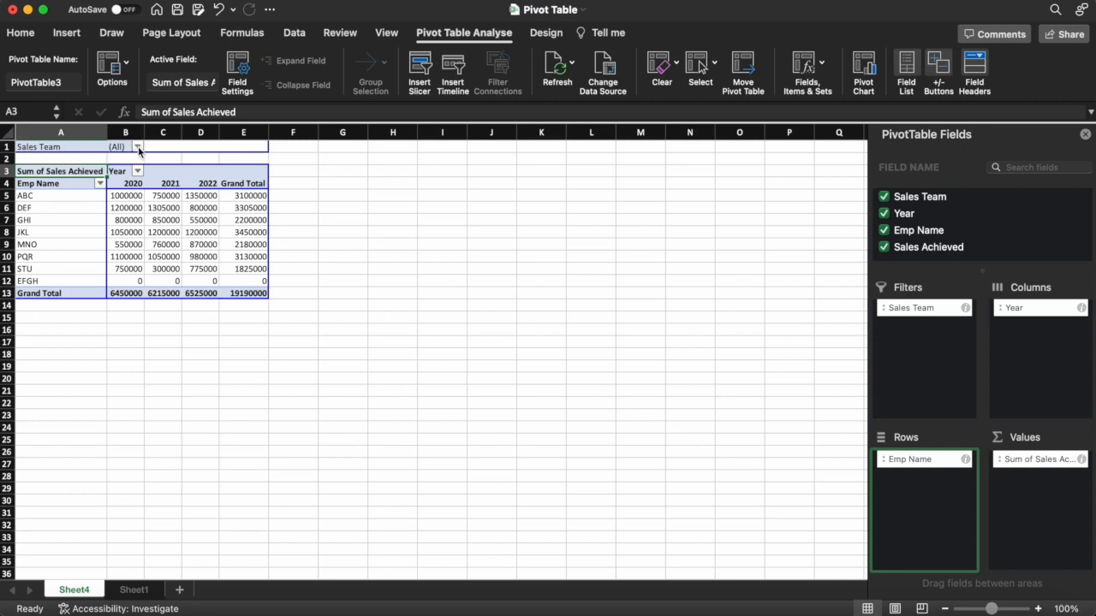
left_click(138, 148)
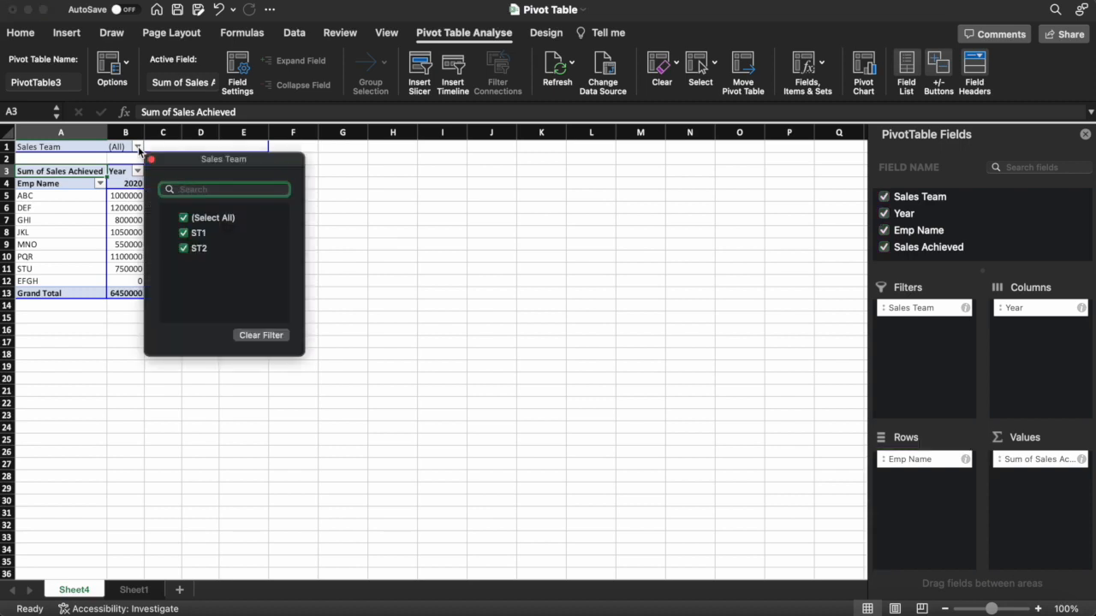
left_click(184, 219)
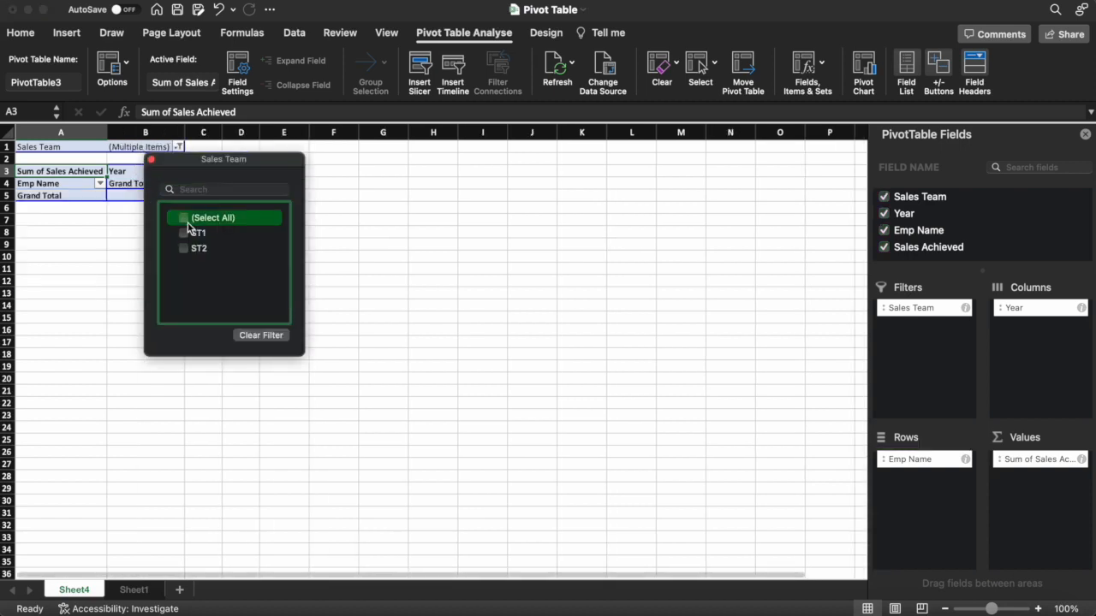
left_click(185, 233)
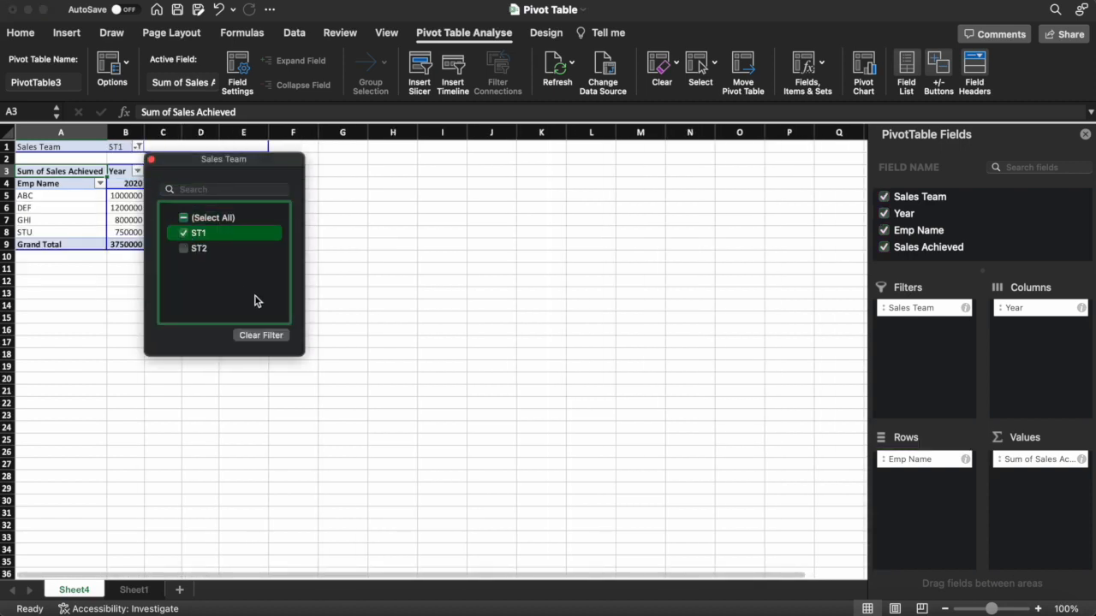
left_click(372, 294)
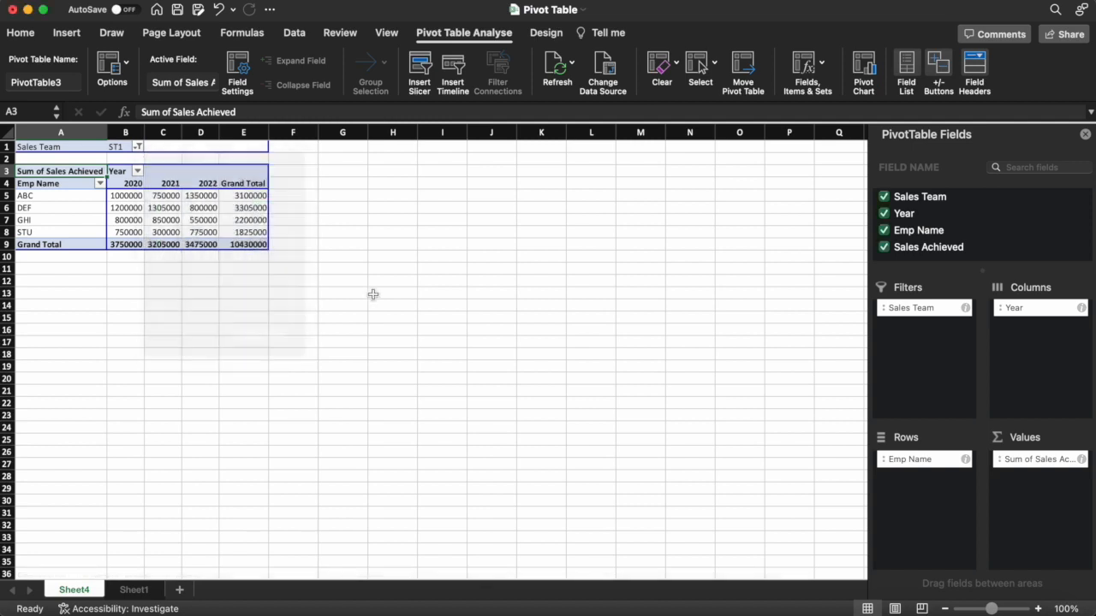
Switch the Sales Team report filter to ST2 only.
left_click(137, 147)
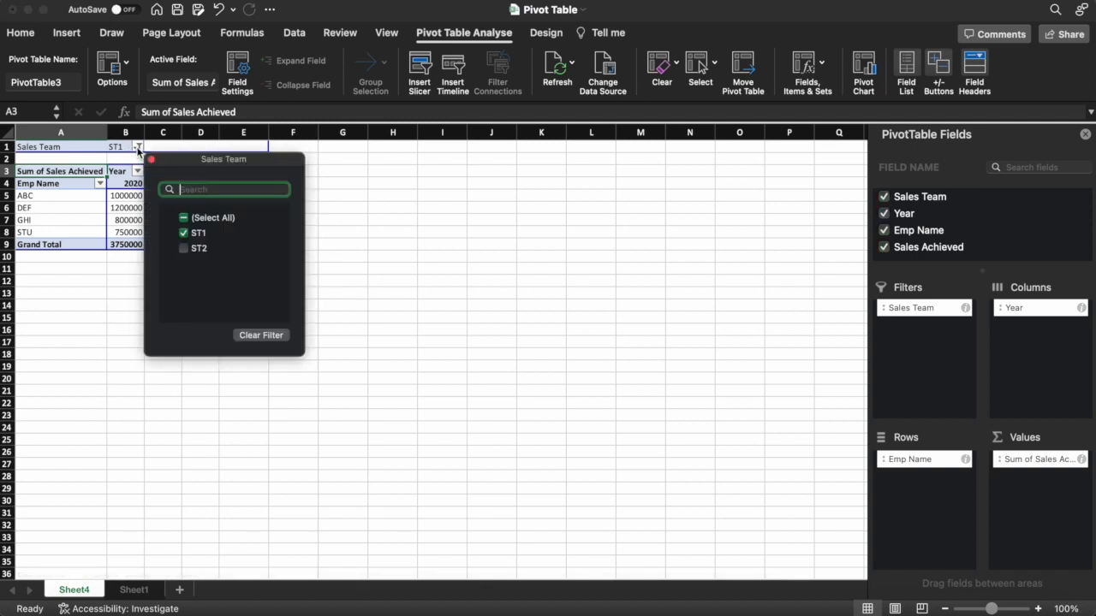
left_click(184, 232)
left_click(184, 249)
left_click(339, 236)
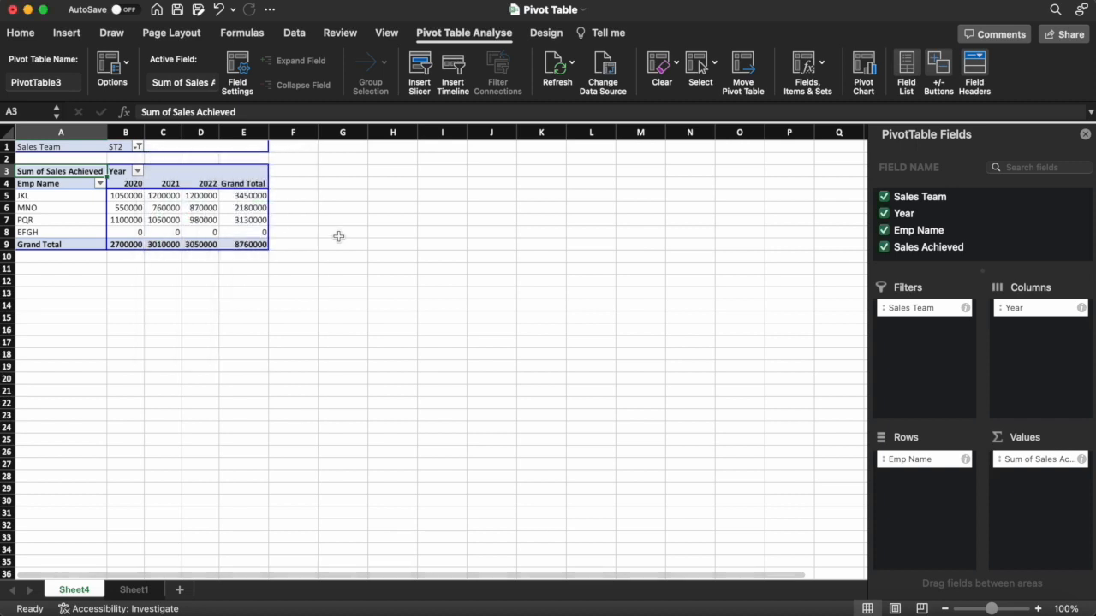
Include ST1 again in the Sales Team report filter and move Sales Team back to Rows above Emp Name.
left_click(138, 147)
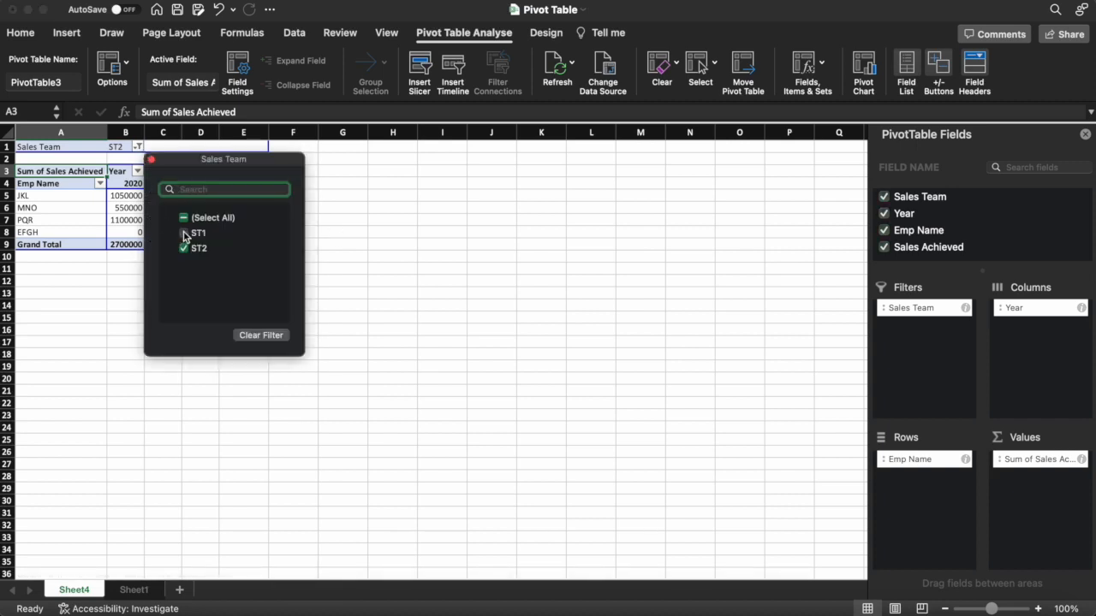
left_click(184, 233)
left_click(380, 234)
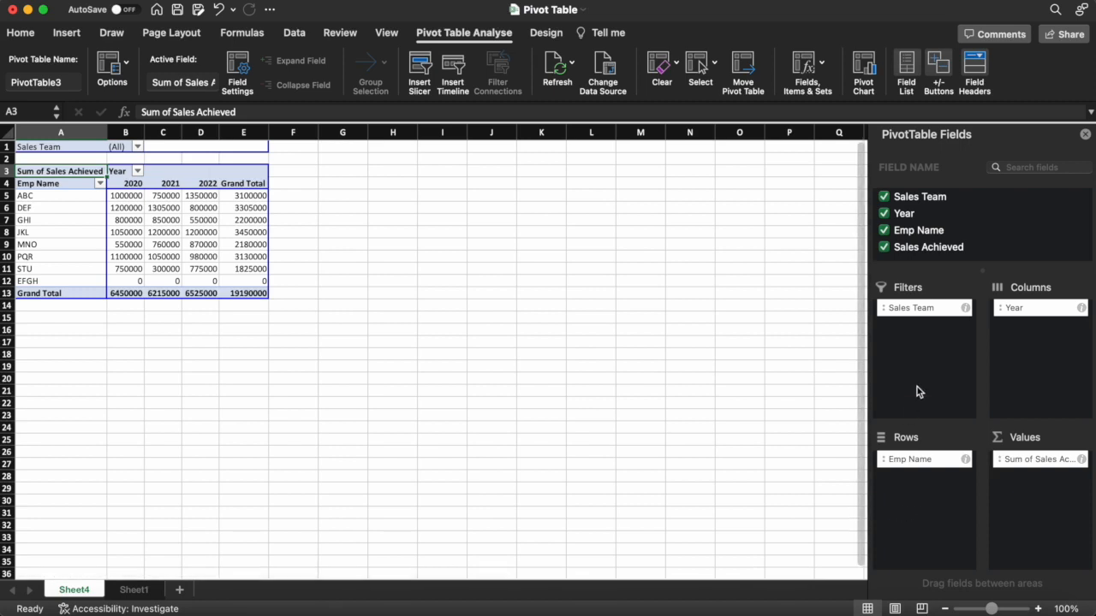
left_click_drag(919, 313, 924, 462)
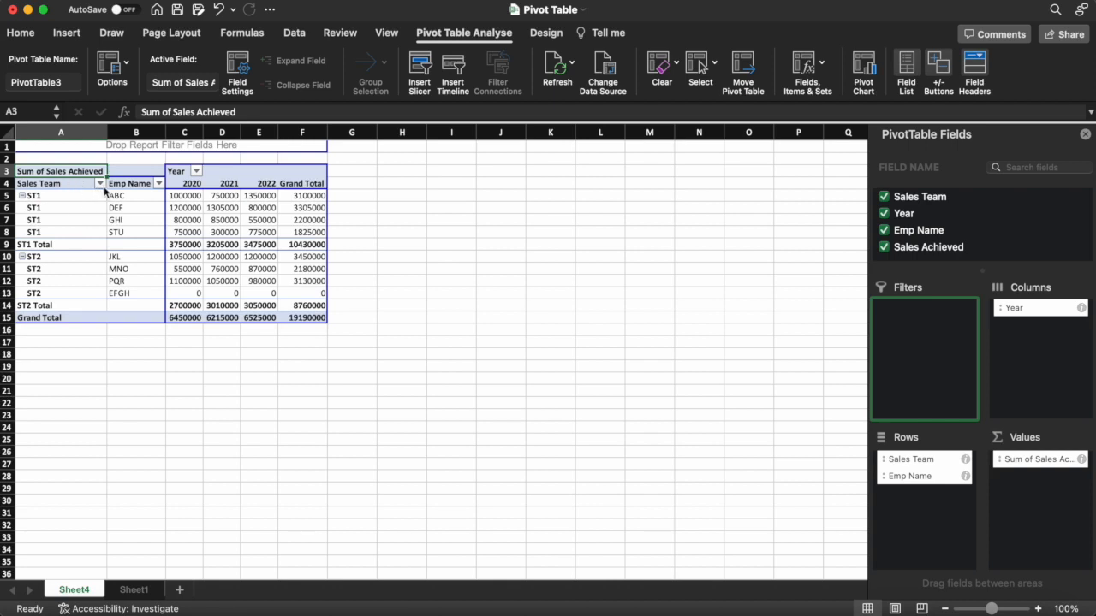
Filter the pivot table's Year columns to show only 2022.
left_click(196, 172)
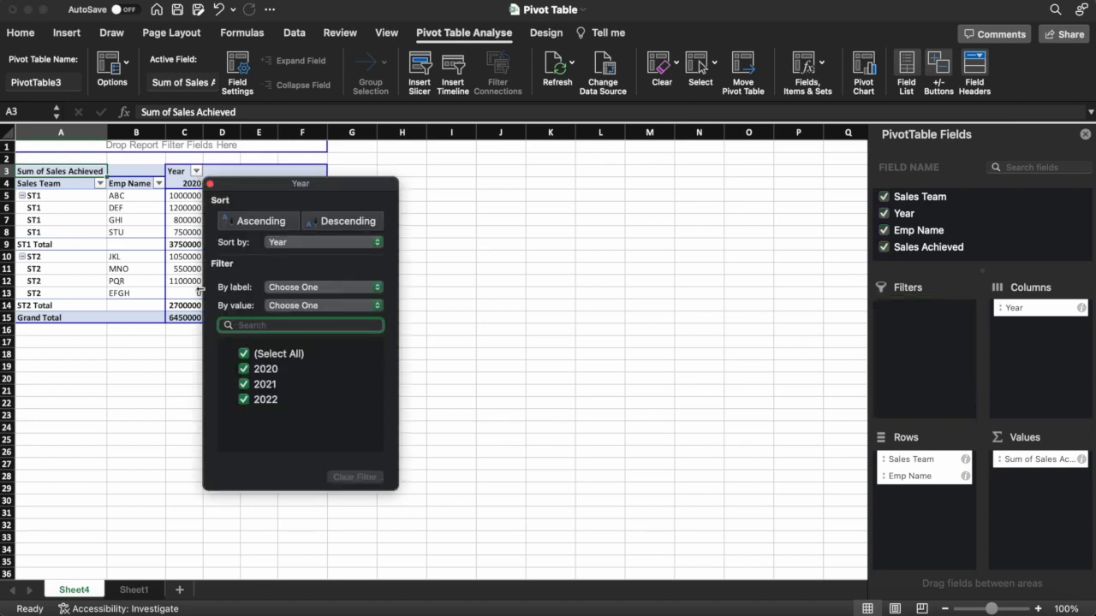
left_click(155, 277)
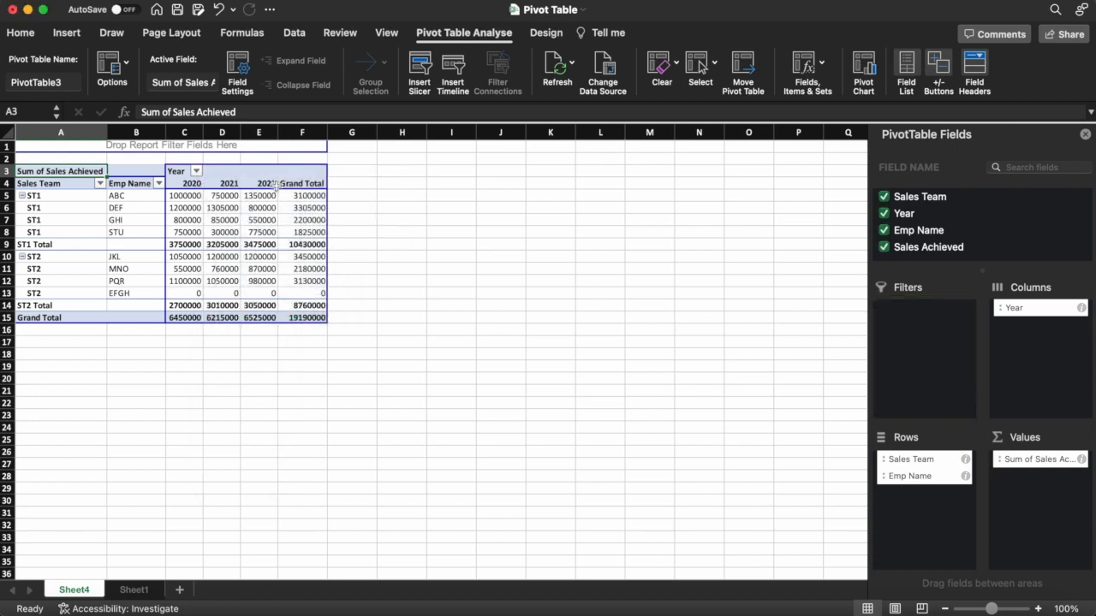
left_click(196, 173)
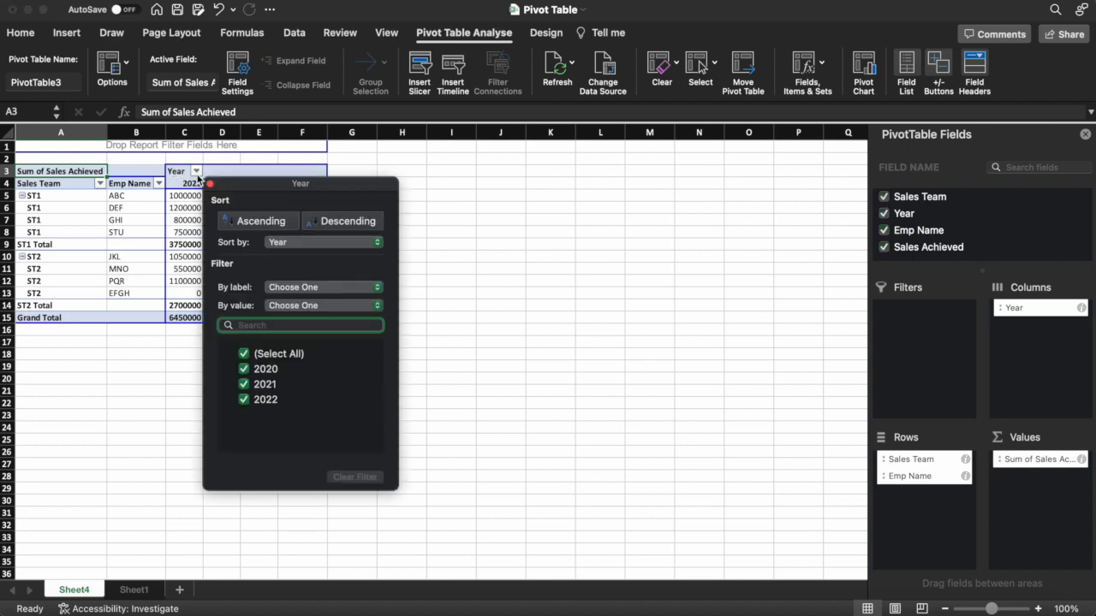
left_click(264, 358)
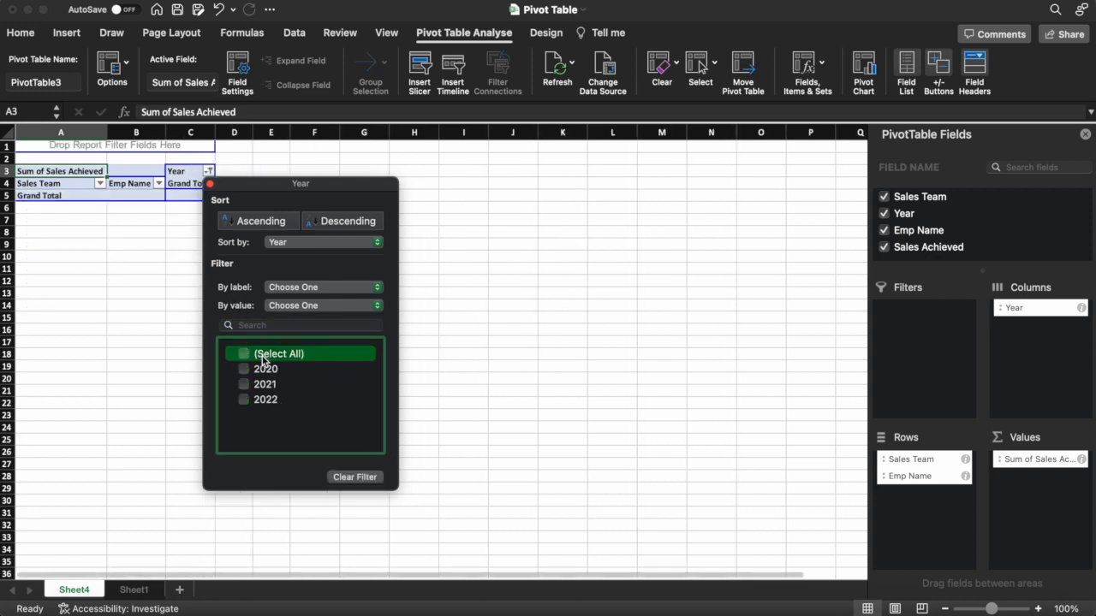
left_click(244, 401)
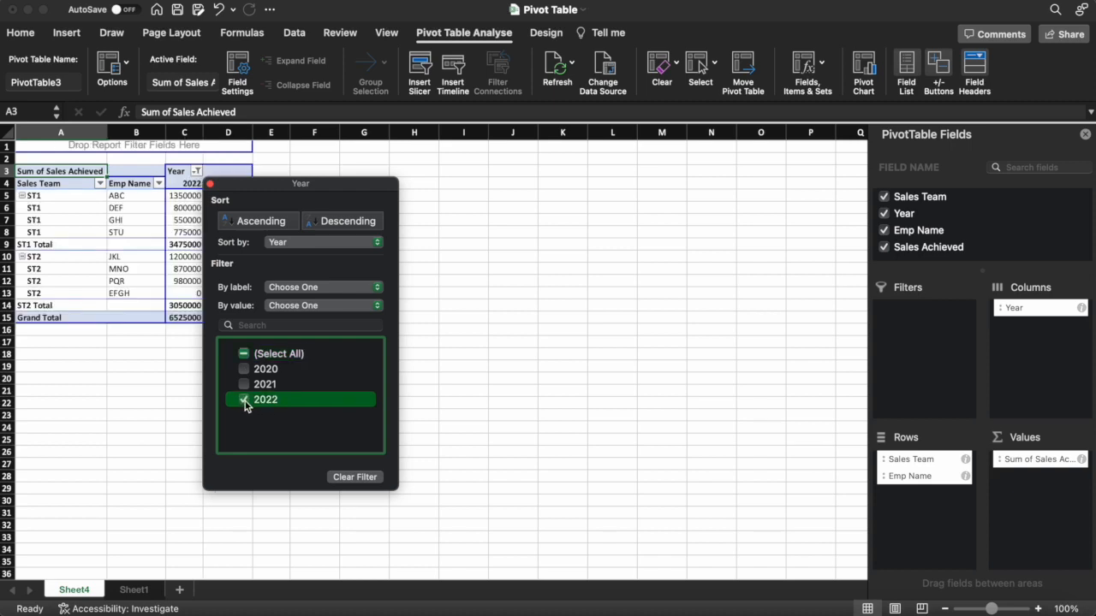
left_click(517, 354)
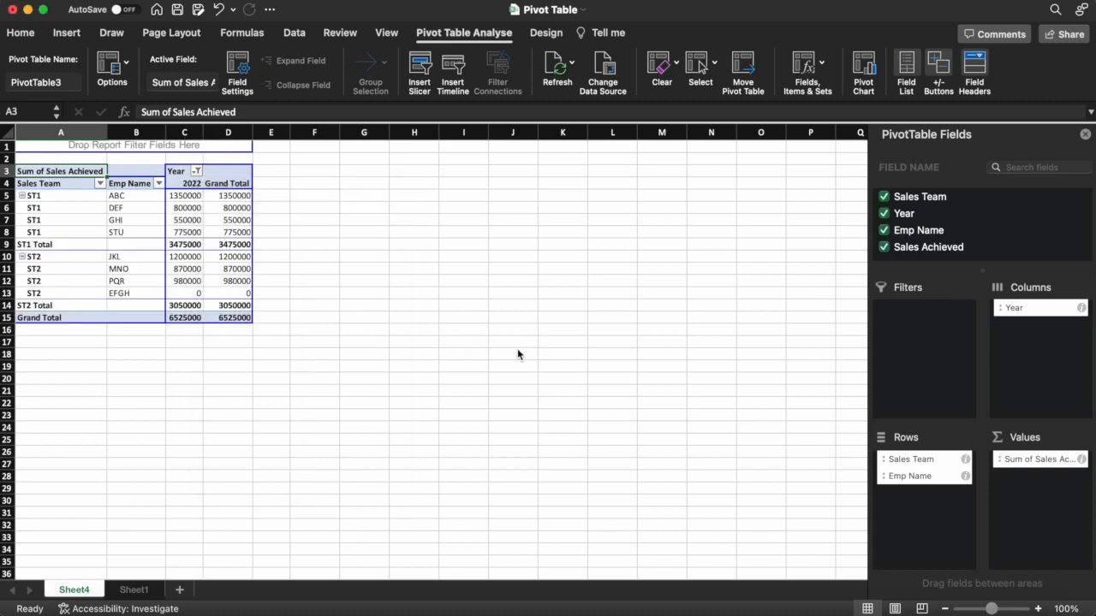
Add 2020 to the Year filter alongside 2022.
left_click(197, 172)
left_click(244, 369)
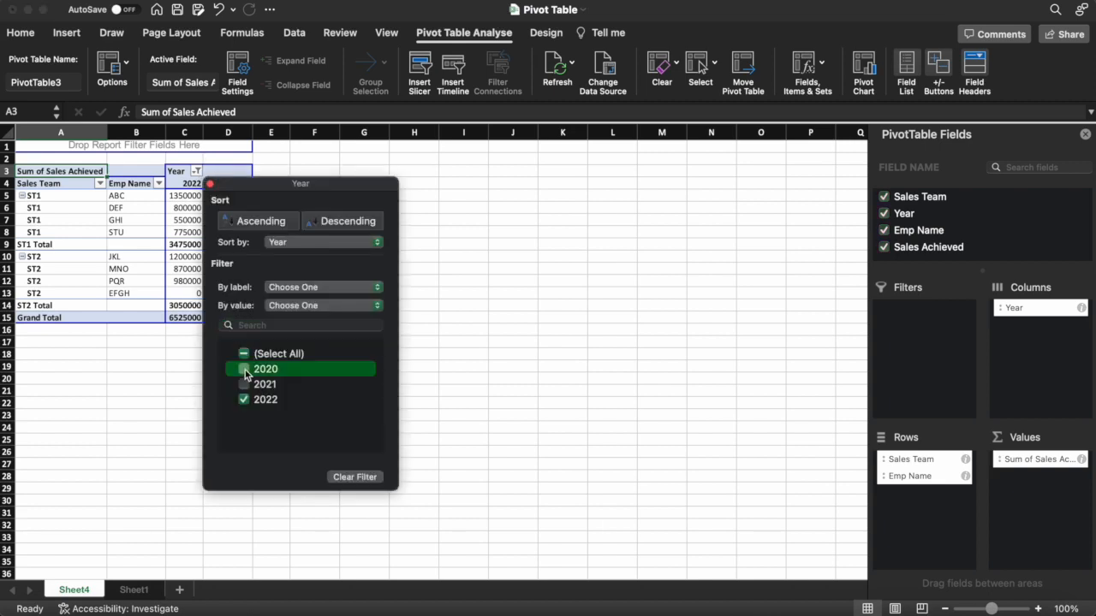
left_click(537, 390)
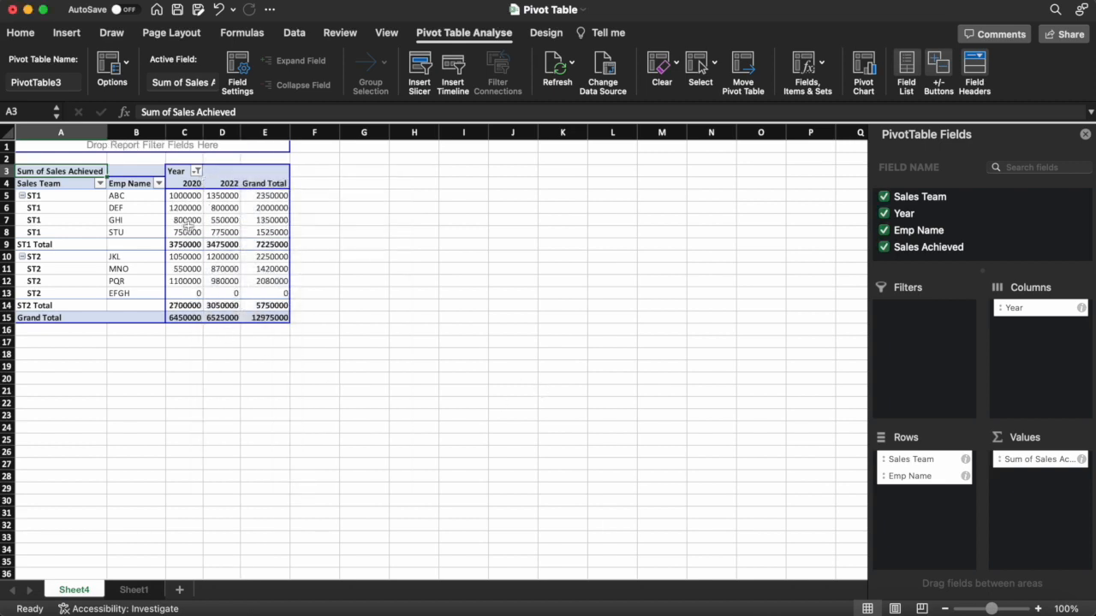
Include 2021 in the Year filter again so that all years are selected.
left_click(196, 172)
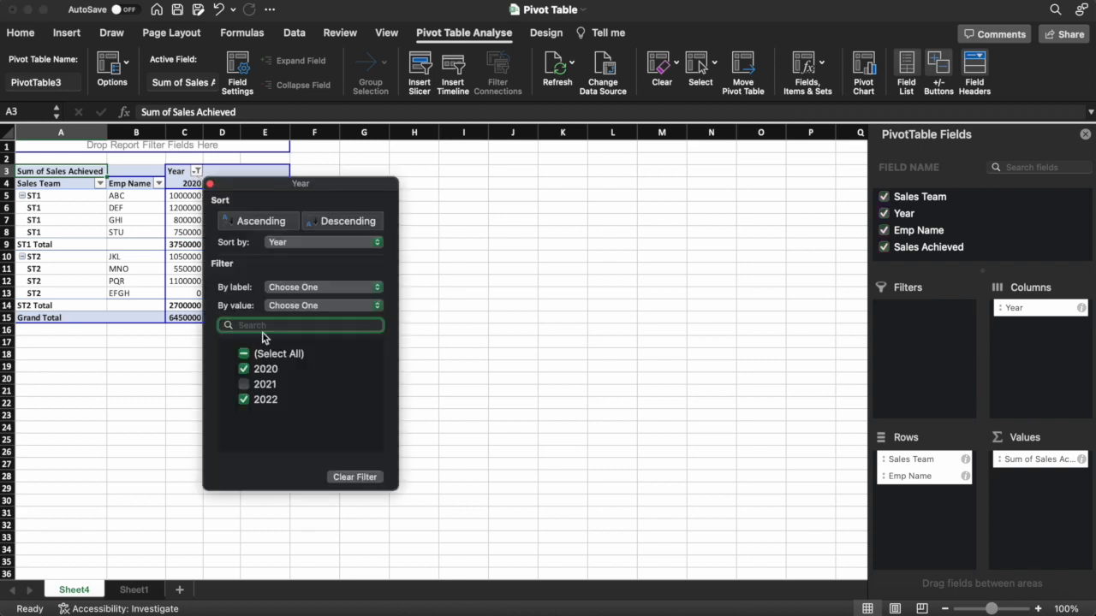
left_click(245, 385)
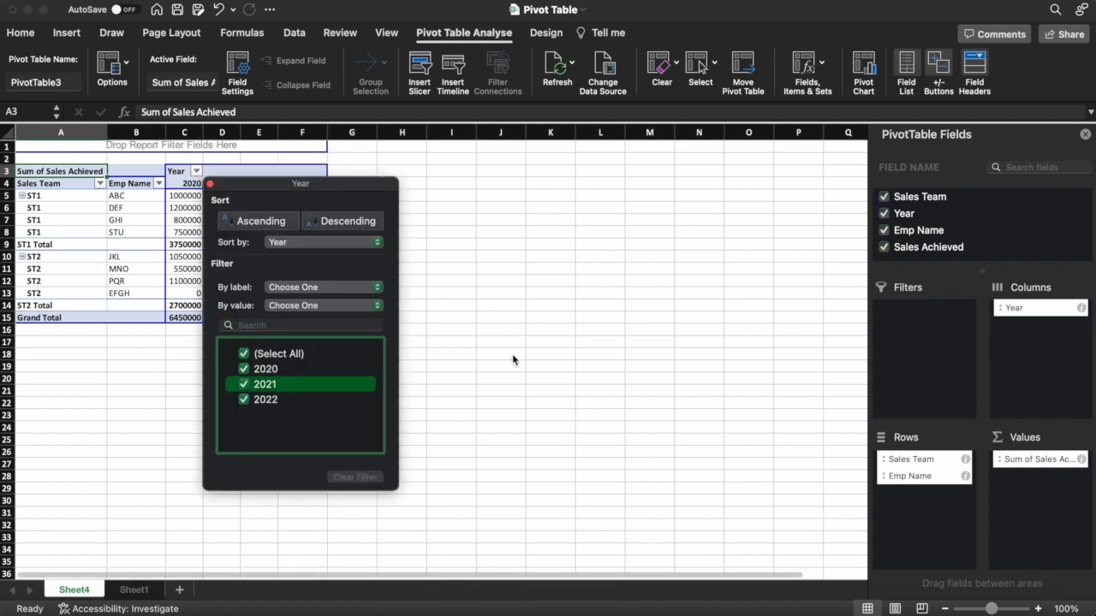
left_click(512, 354)
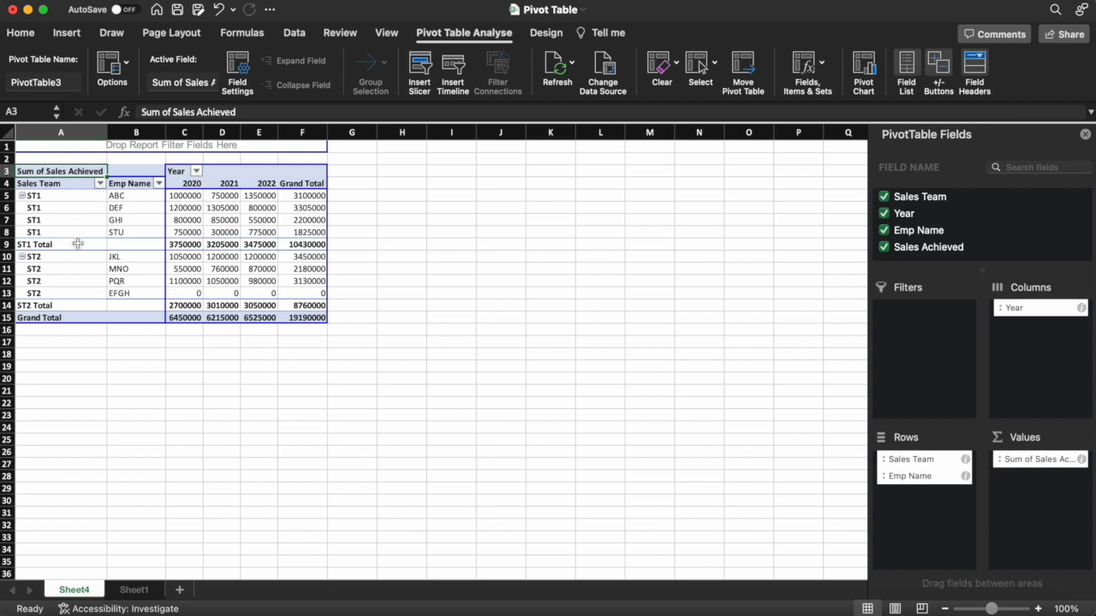
Filter the Sales Team row field to show only ST1.
left_click(100, 184)
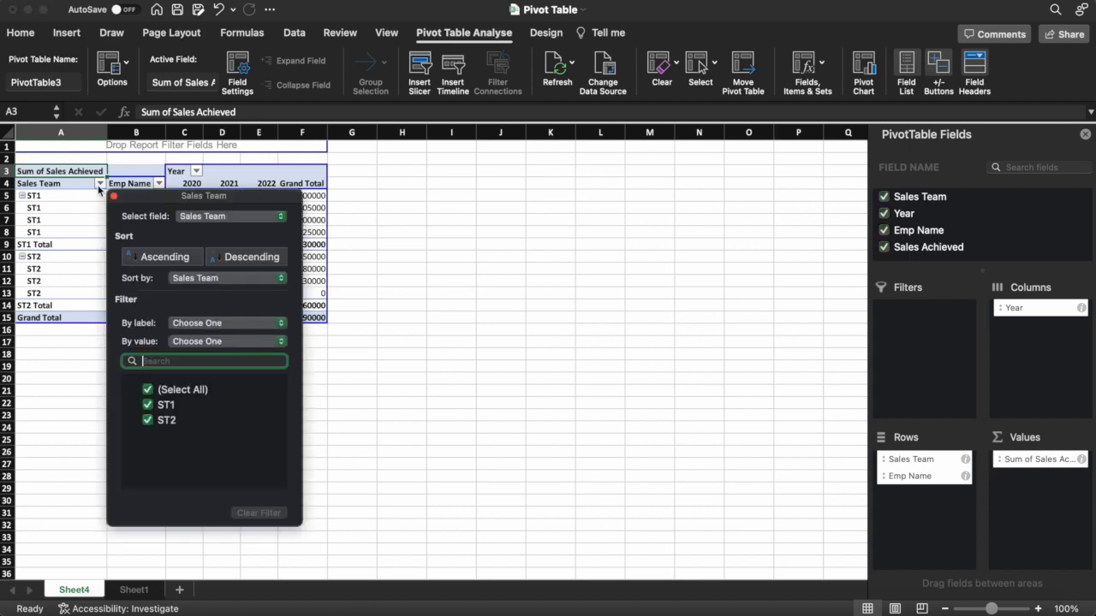
left_click(147, 390)
left_click(148, 406)
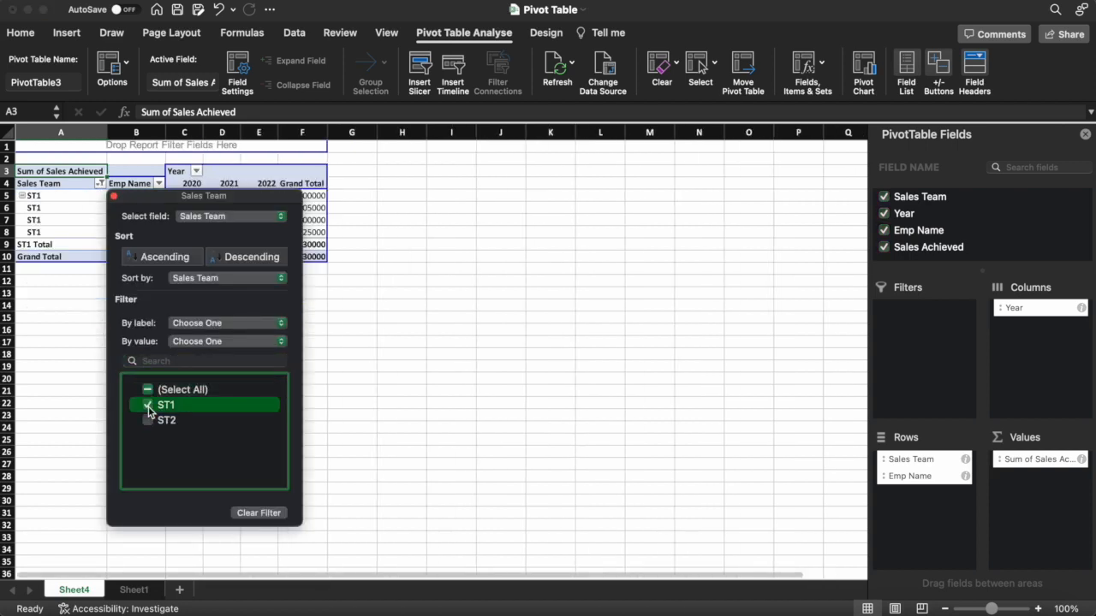
left_click(370, 327)
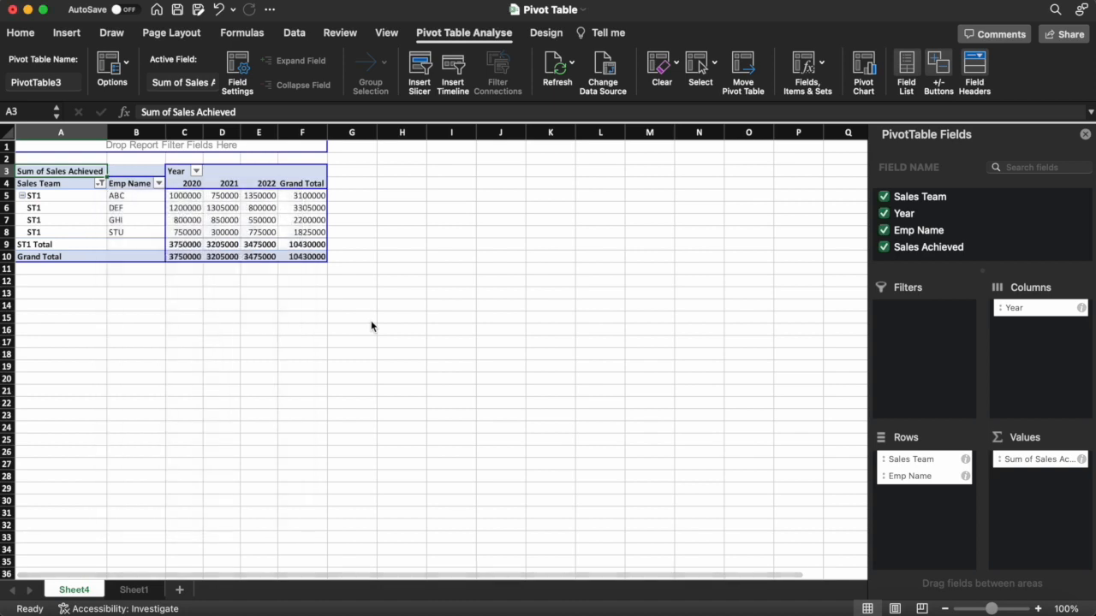
Change the Sales Team row filter to show only ST2.
left_click(99, 184)
left_click(147, 408)
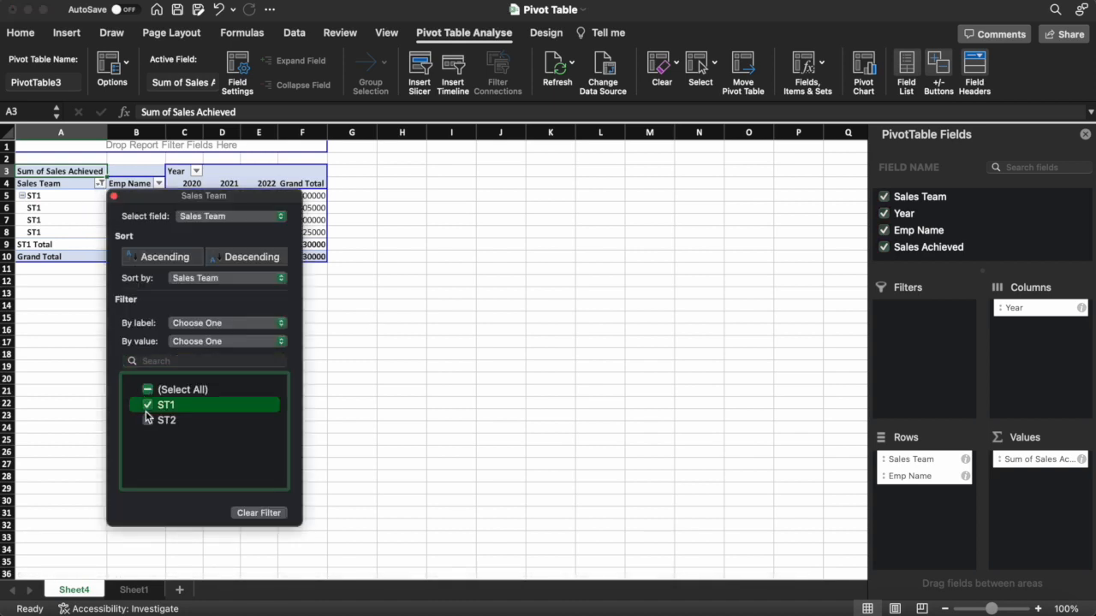
left_click(148, 420)
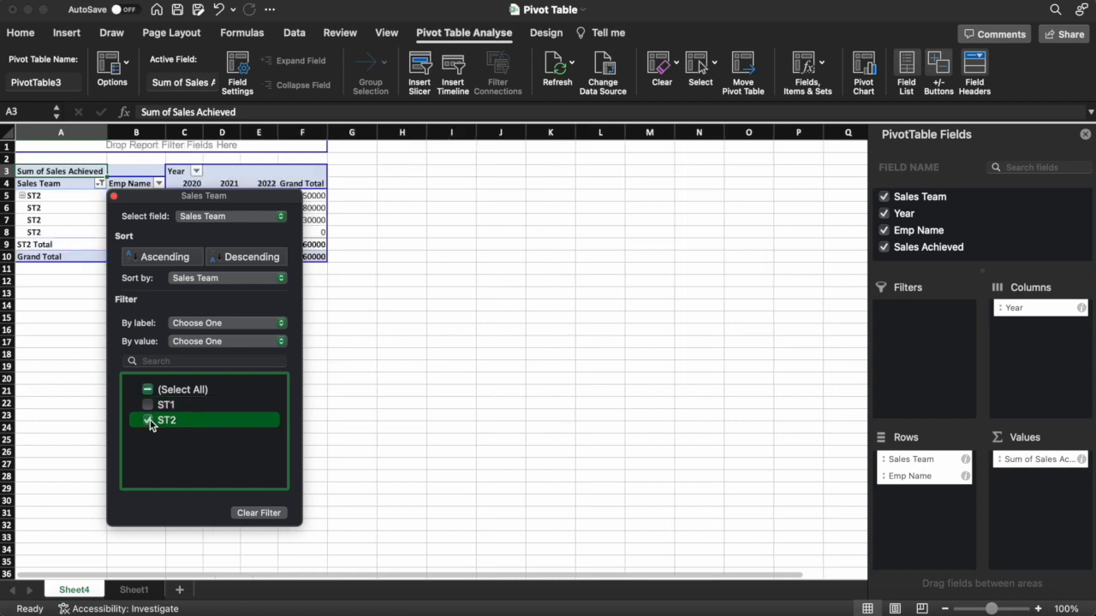
Reset the Sales Team row filter to select all teams.
left_click(384, 310)
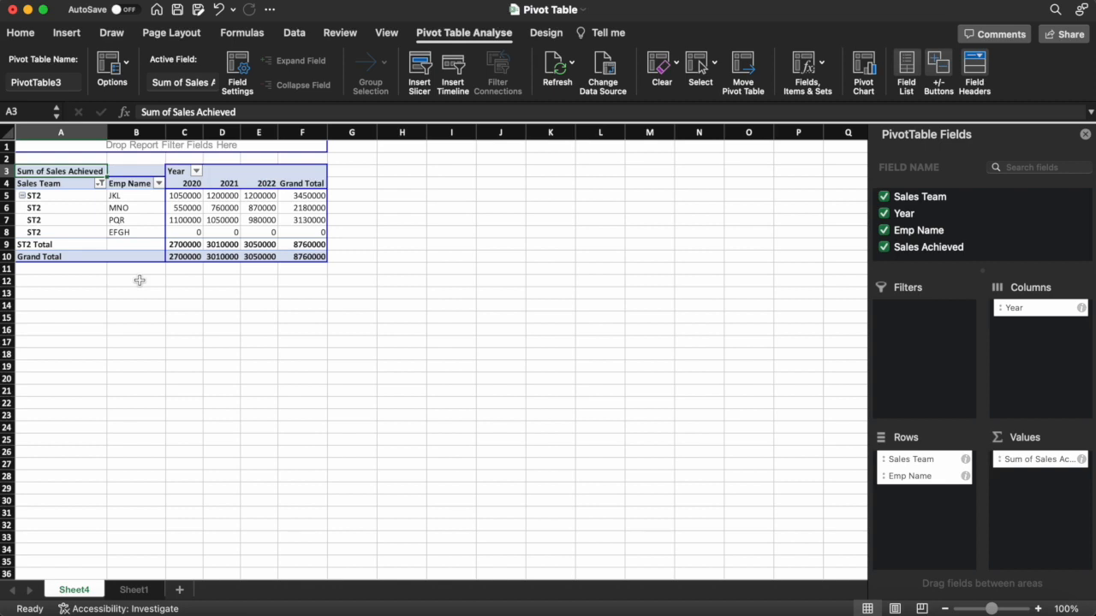
left_click(100, 183)
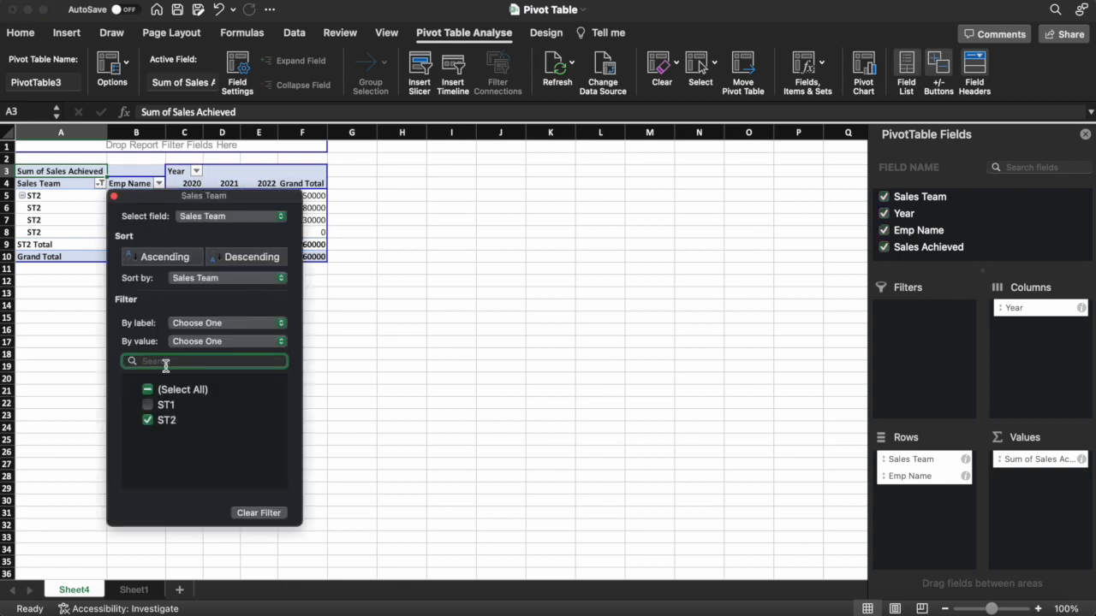
left_click(147, 390)
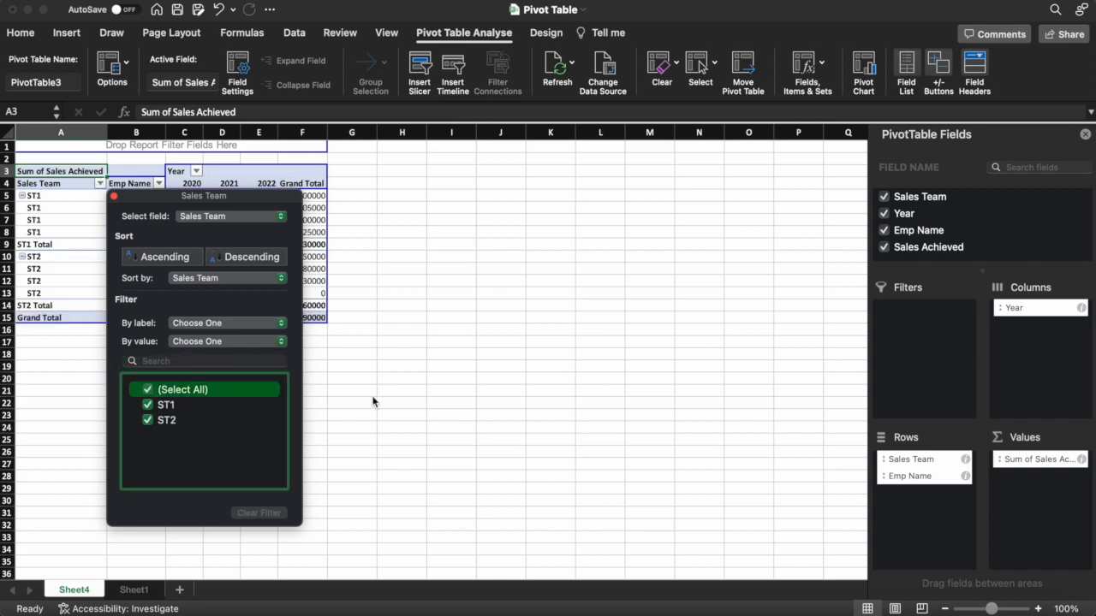
left_click(373, 401)
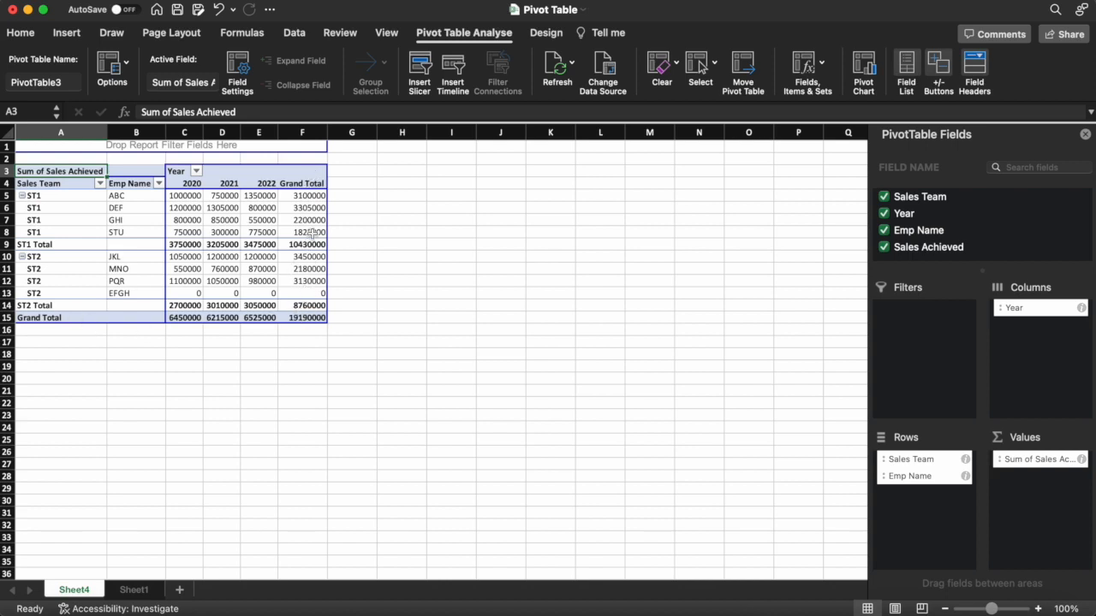
Hide the pivot table's subtotals, and restore them with Show All Subtotals at Bottom of Group.
left_click(543, 34)
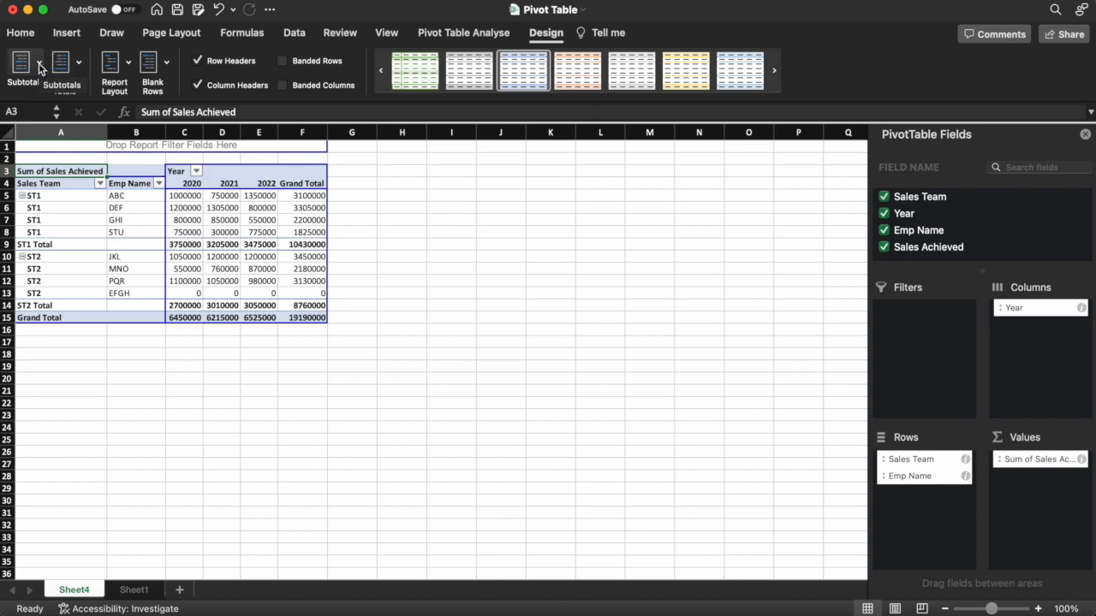
left_click(40, 69)
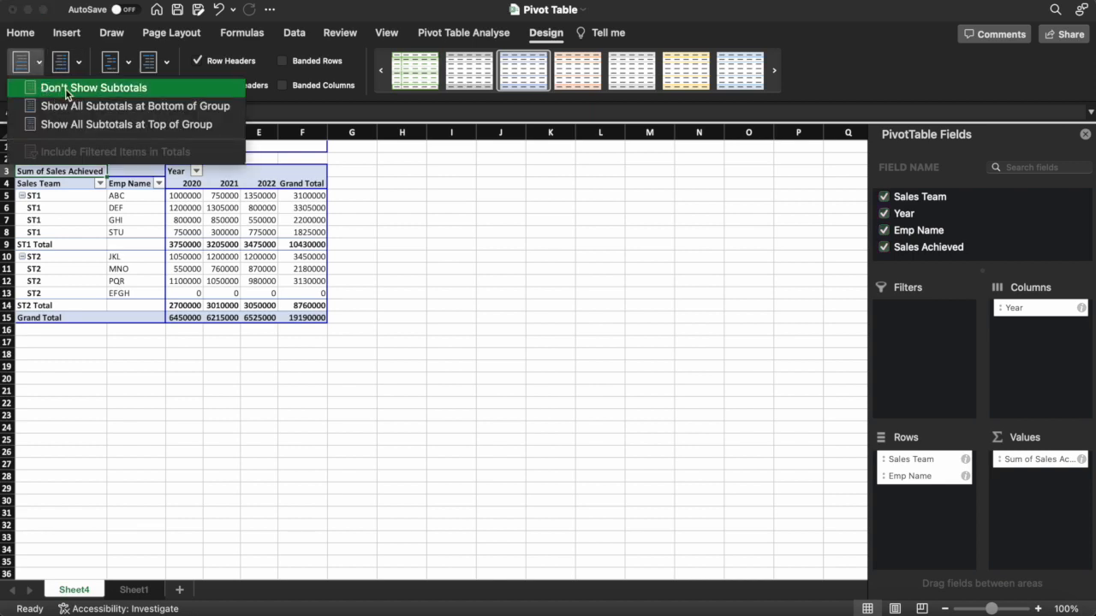
left_click(67, 93)
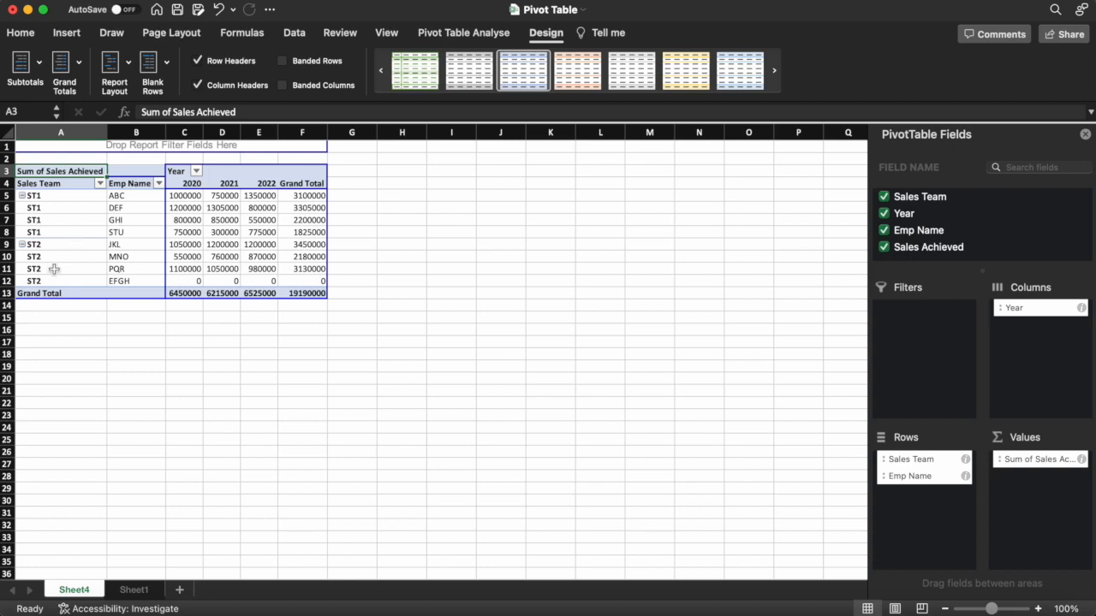
left_click(39, 66)
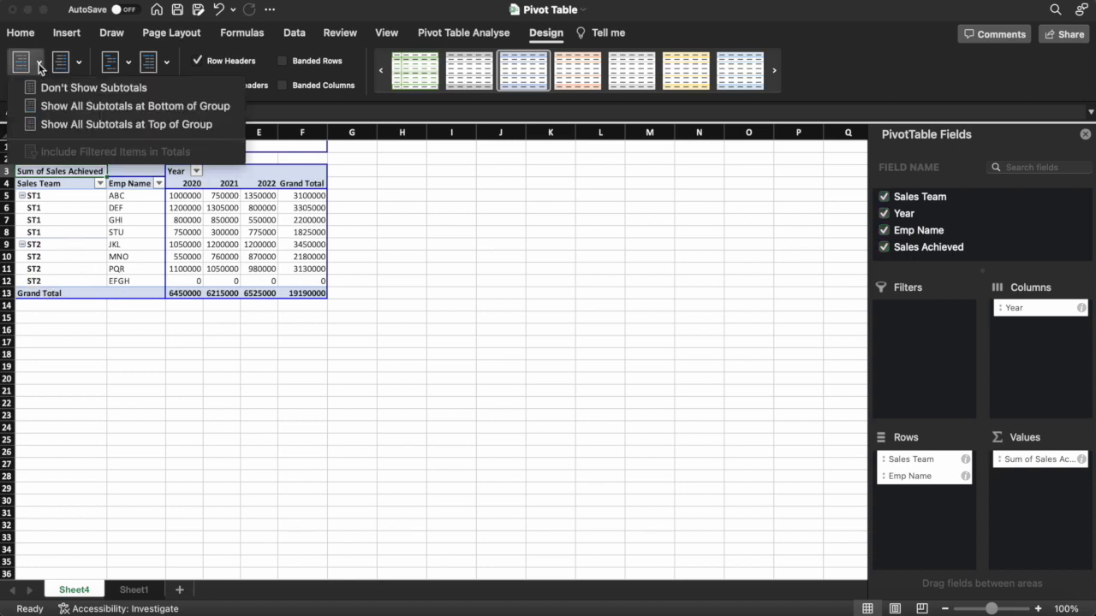
left_click(94, 107)
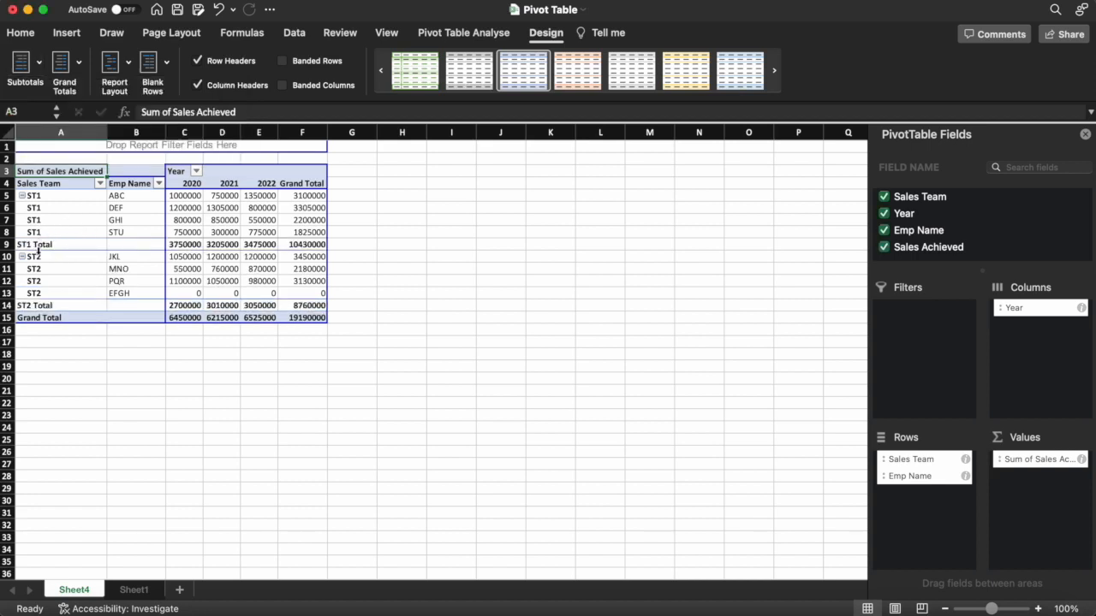
left_click(39, 64)
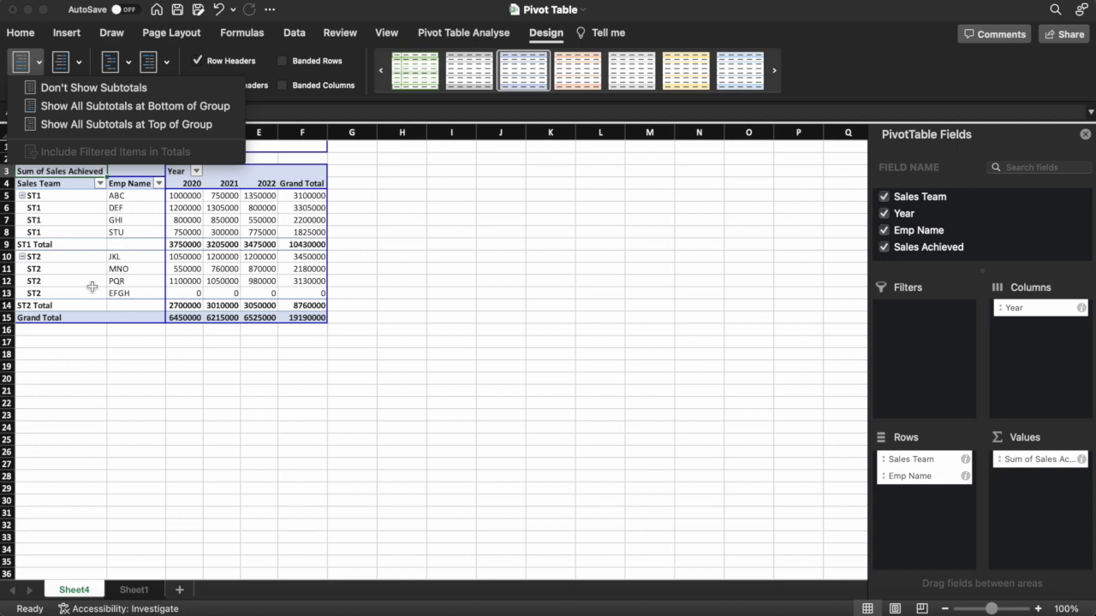
left_click(373, 218)
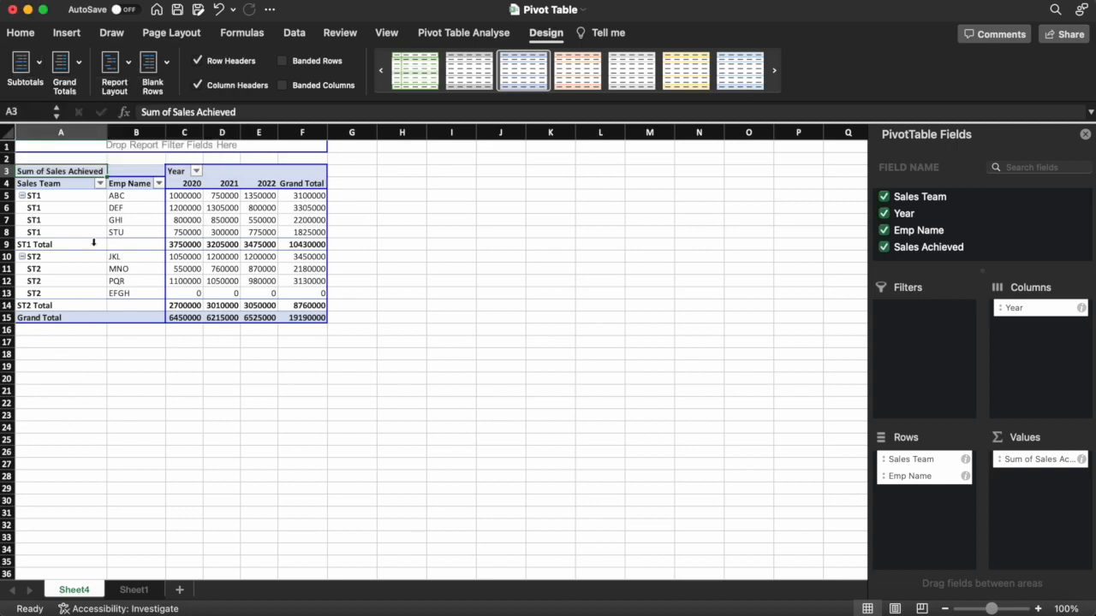
Turn the pivot table's grand totals off for rows and columns, and switch them back on for both.
left_click(78, 69)
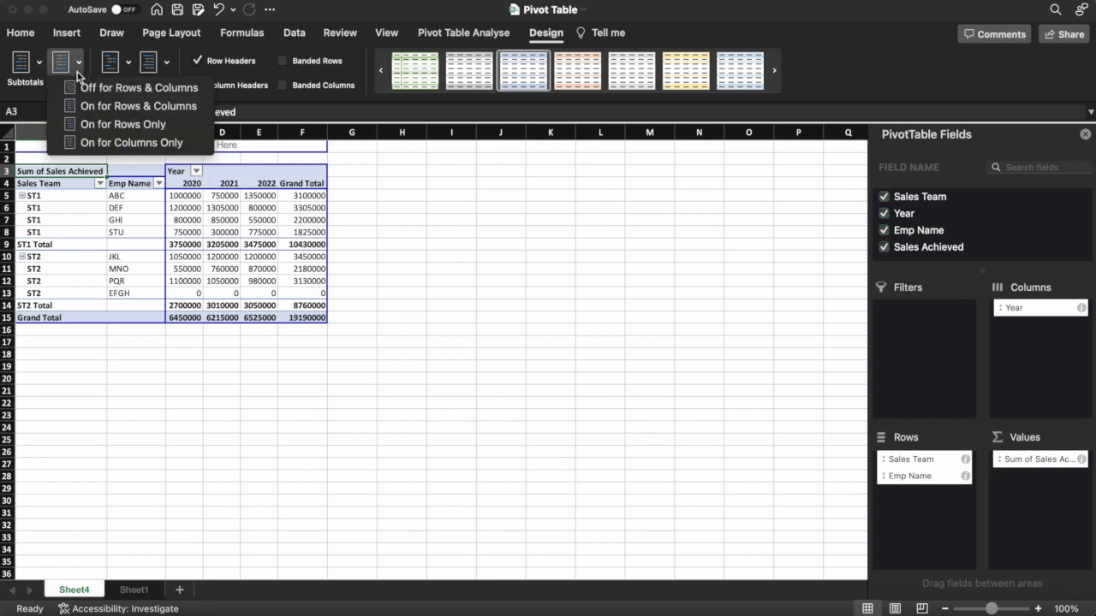
left_click(117, 88)
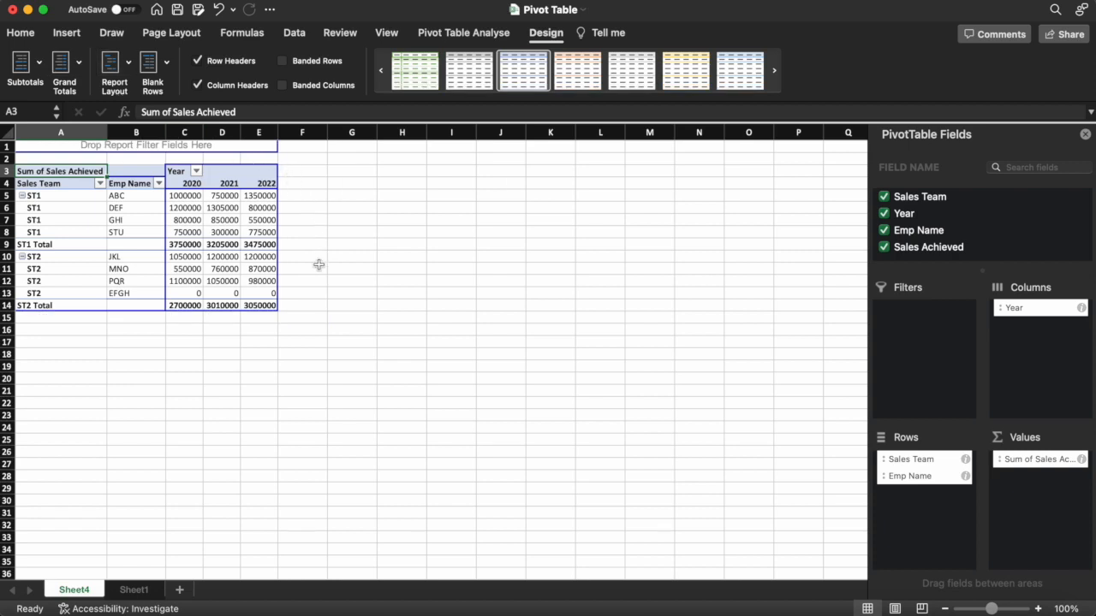
left_click(67, 71)
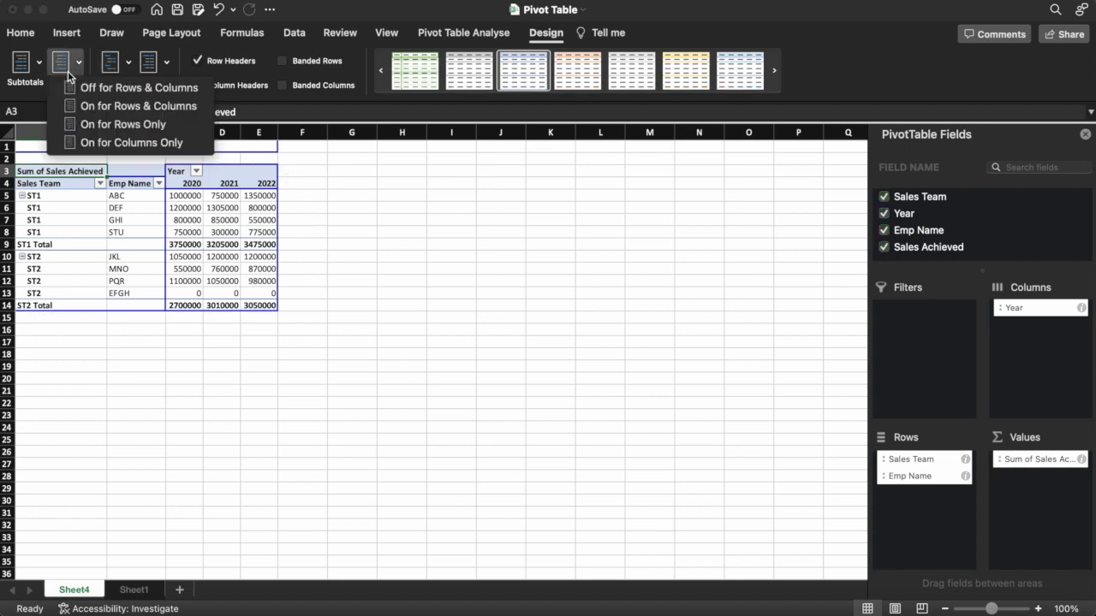
left_click(103, 106)
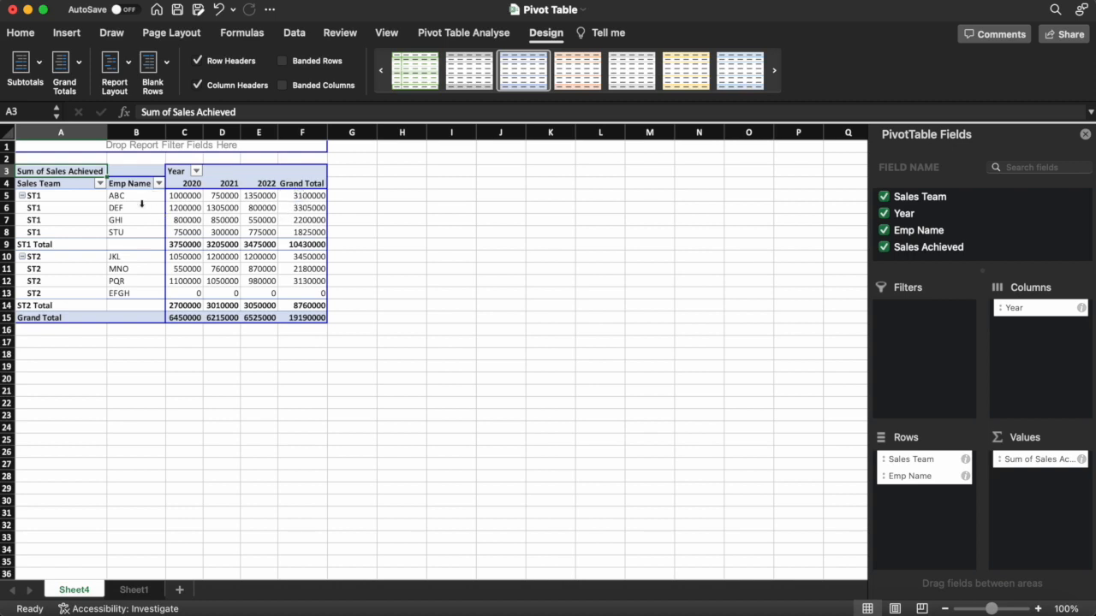
Set the grand totals to On for Rows Only, and change them to On for Columns Only.
left_click(61, 64)
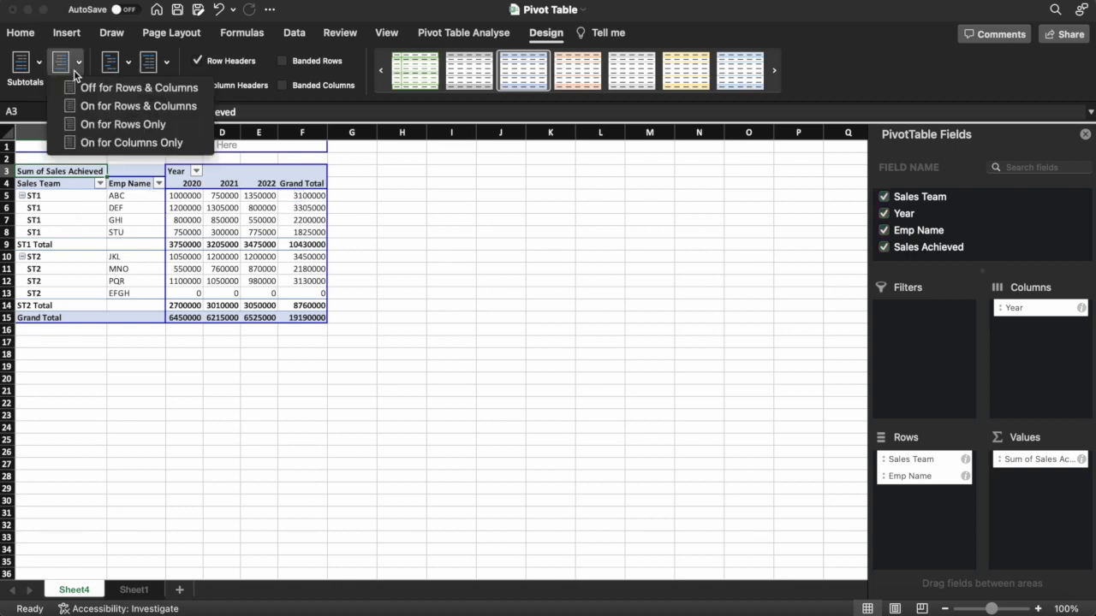
left_click(117, 129)
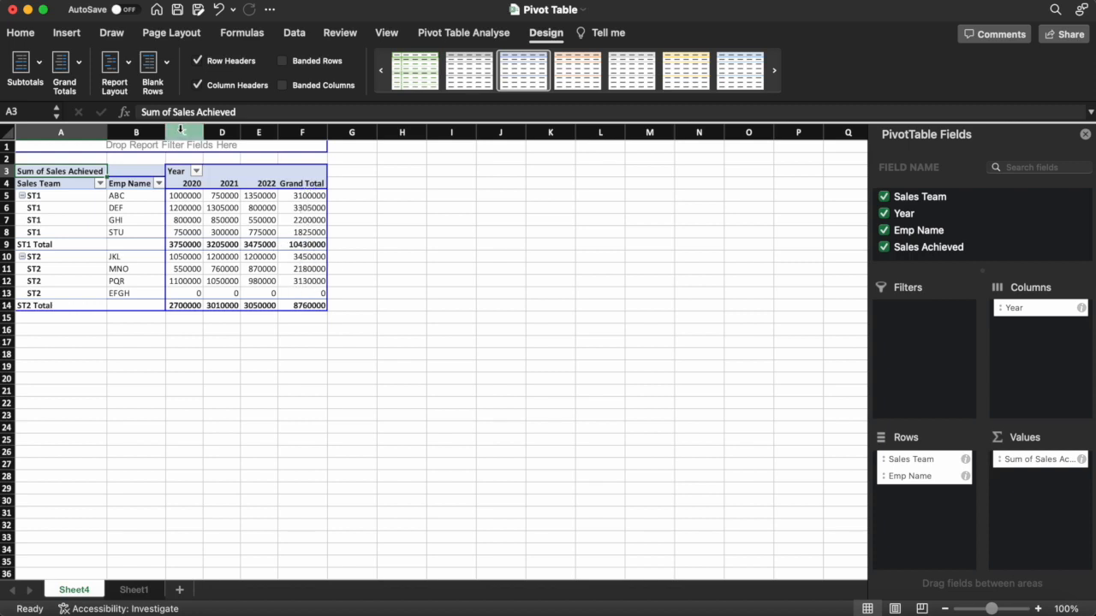
left_click(75, 65)
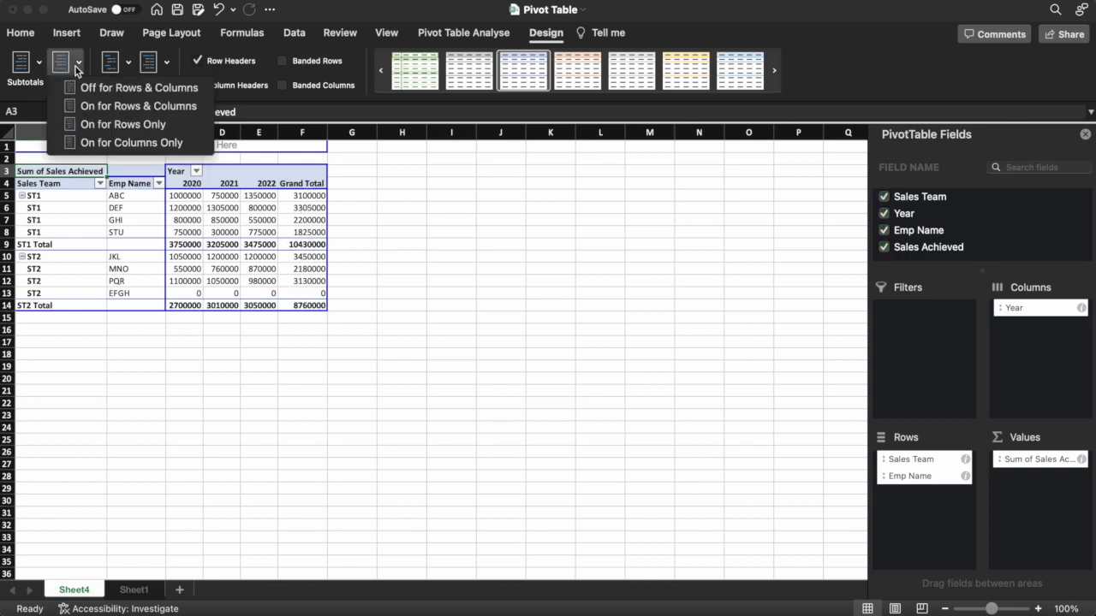
left_click(117, 142)
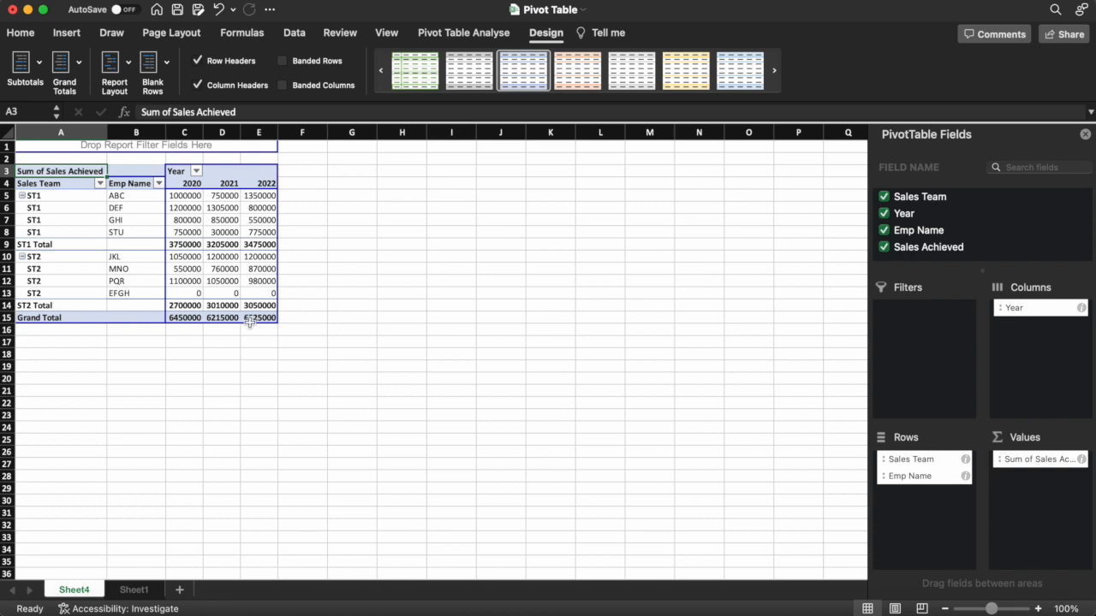
Set the pivot table's grand totals to On for Rows & Columns.
left_click(75, 77)
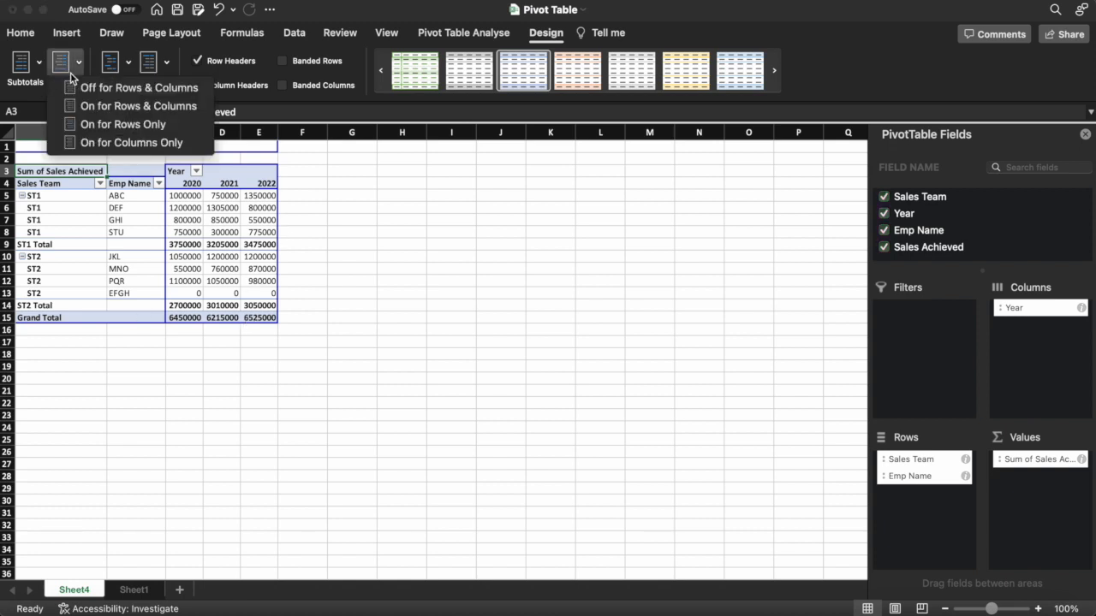
left_click(114, 105)
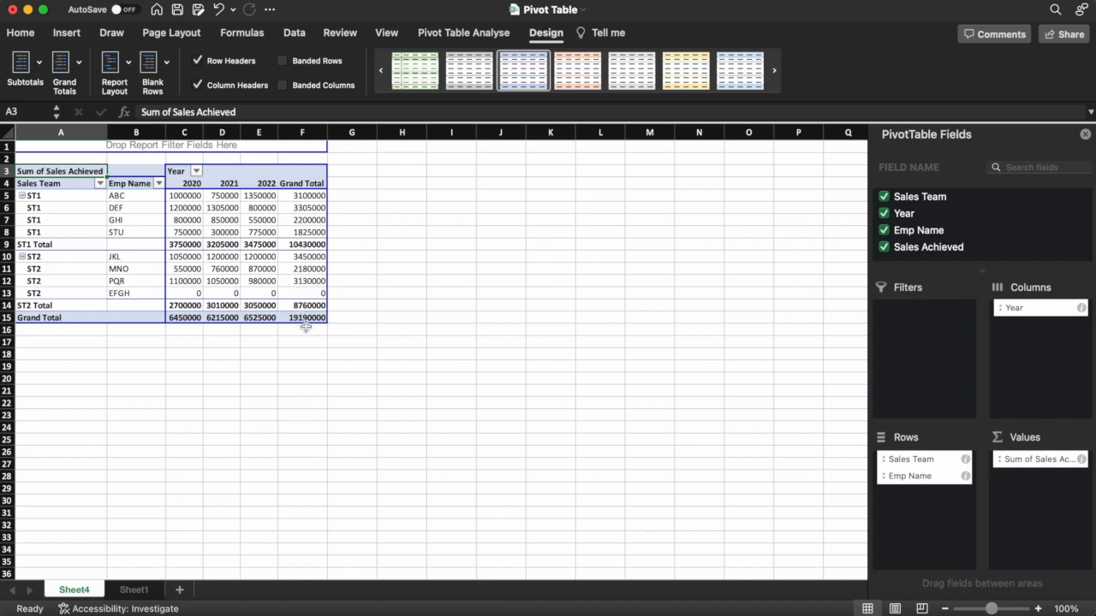
Set the report layout to Don't Repeat Item Labels, and switch it back to Repeat All Item Labels.
left_click(122, 70)
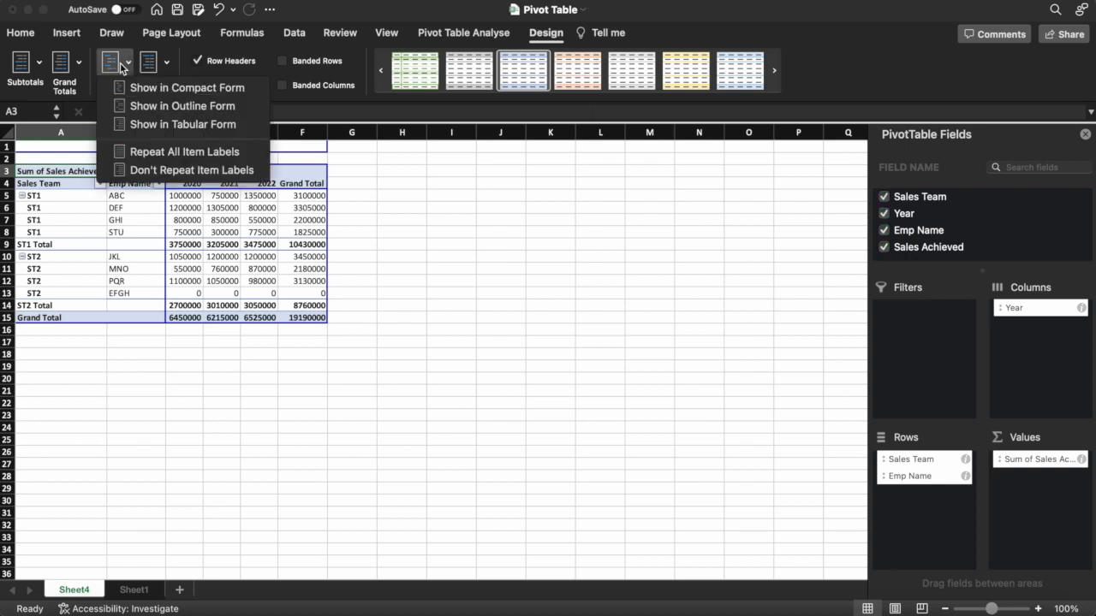
left_click(156, 169)
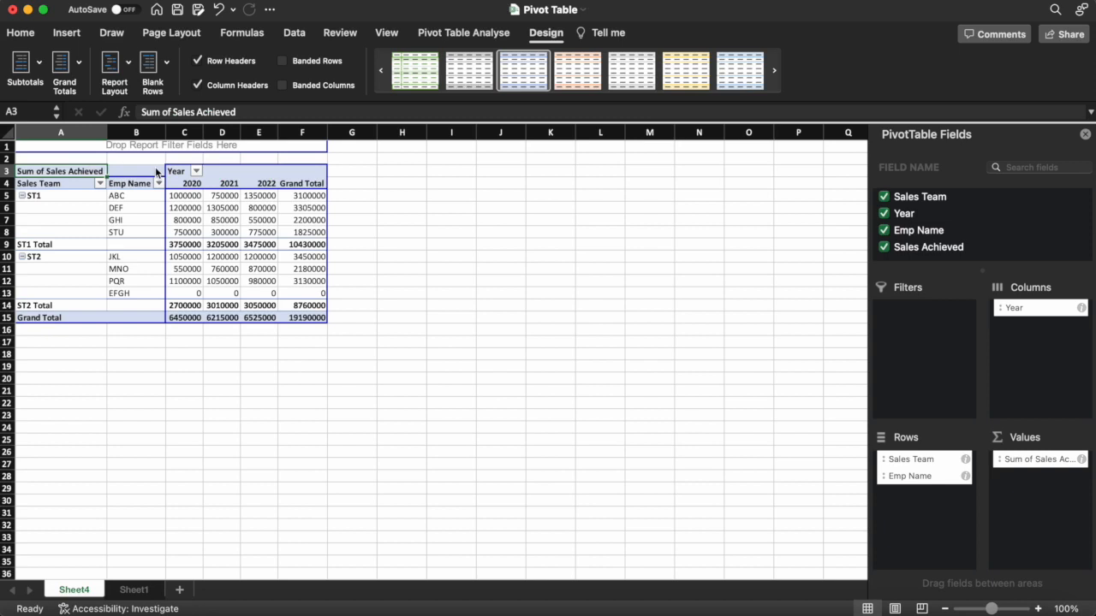
left_click(119, 68)
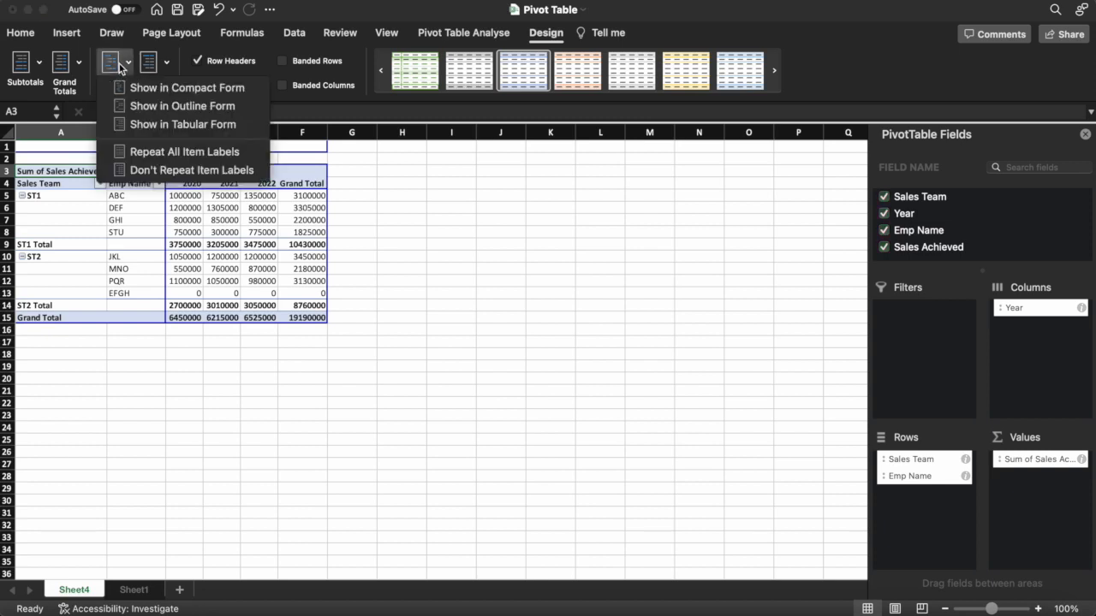
left_click(172, 152)
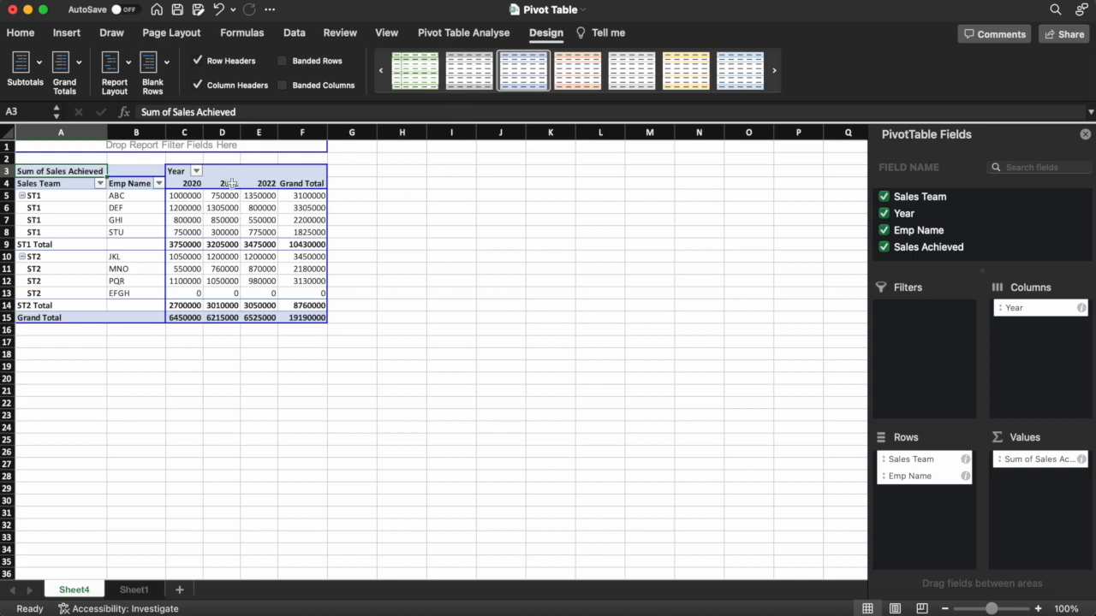
Apply the blue style from the first row of the Light pivot table styles.
left_click(777, 71)
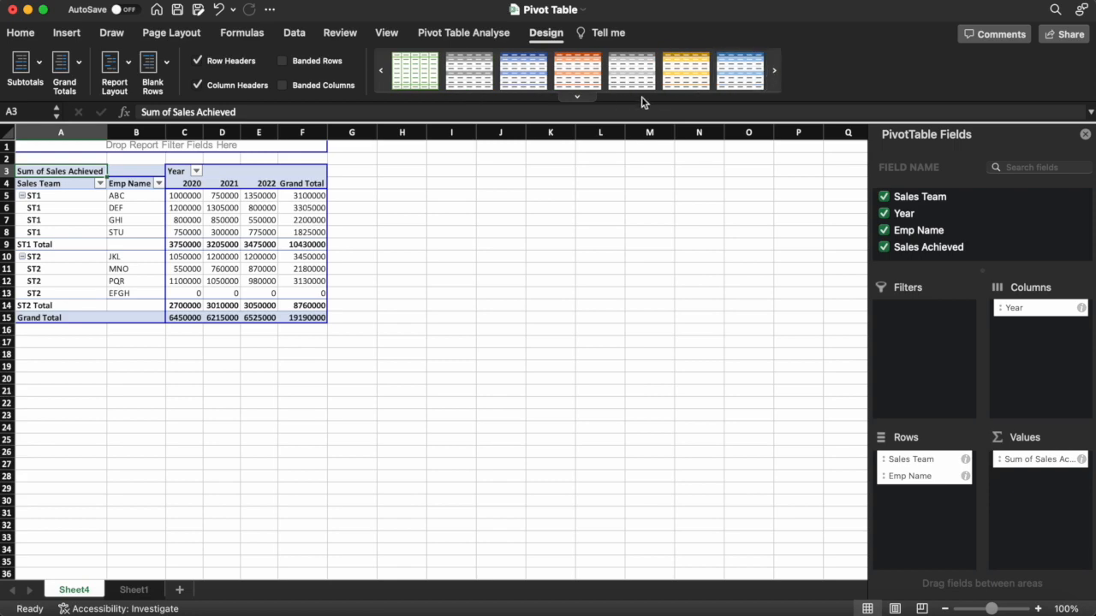
left_click(587, 100)
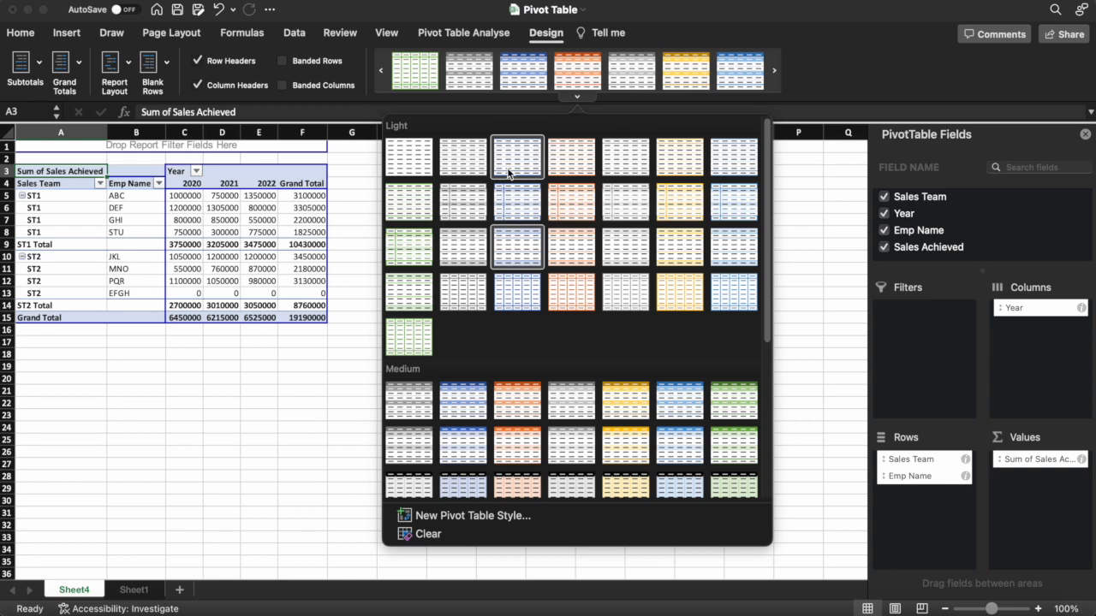
left_click(508, 171)
left_click(236, 220)
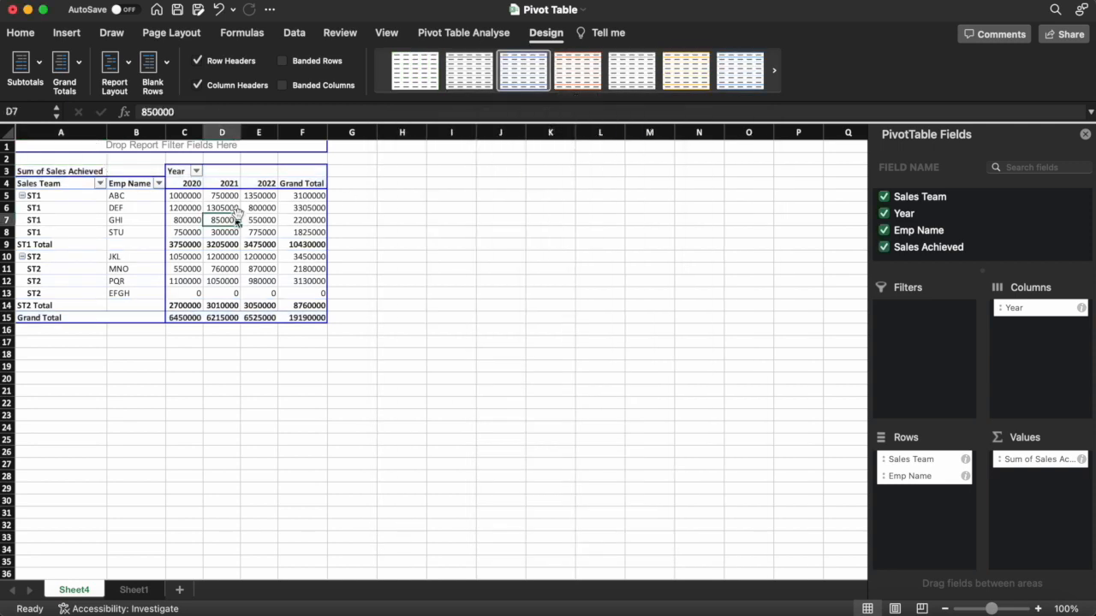
Try the yellow Light style on the pivot table, and replace it with the light blue style from the first Medium row.
left_click(691, 77)
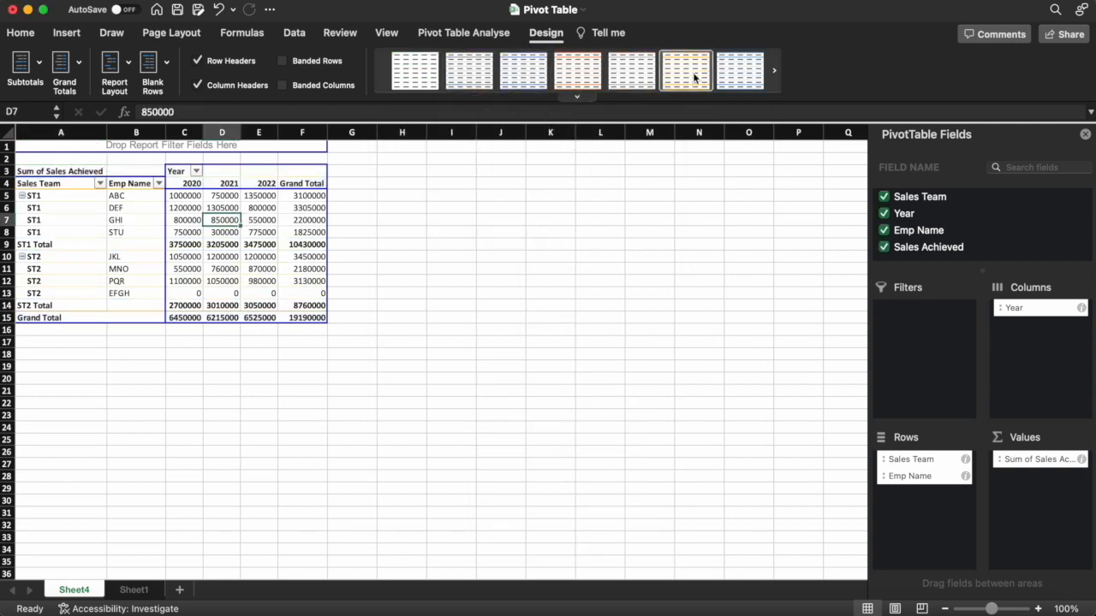
left_click(774, 72)
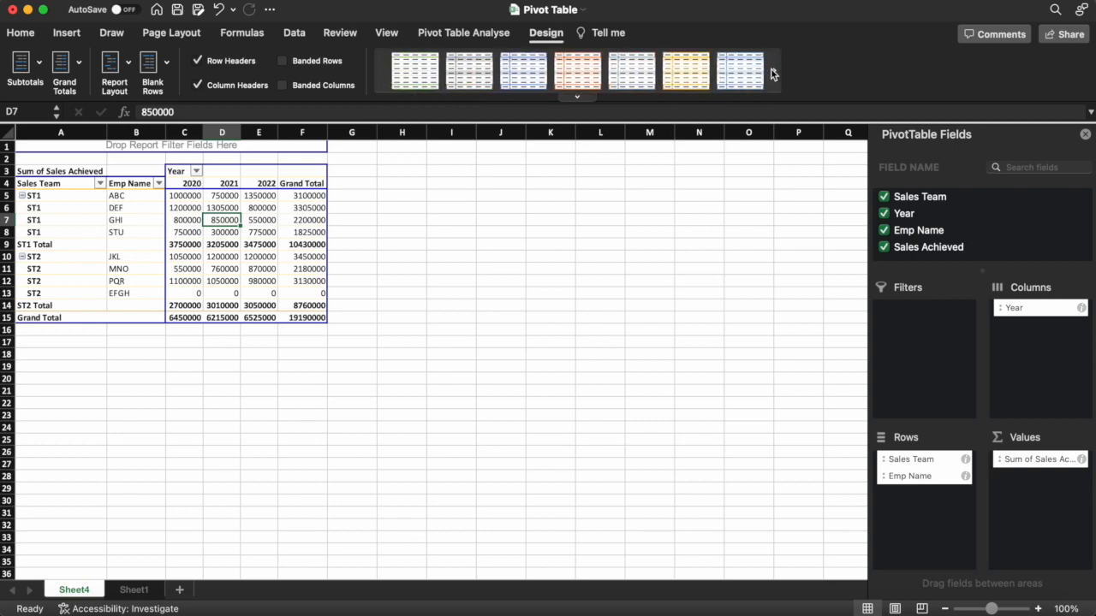
left_click(575, 97)
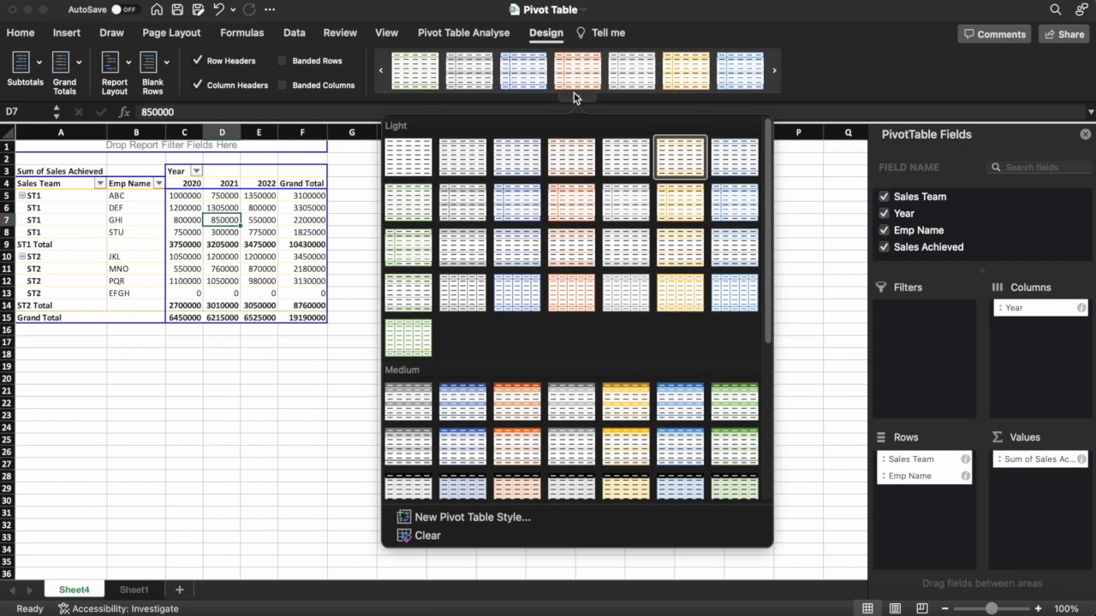
left_click(668, 414)
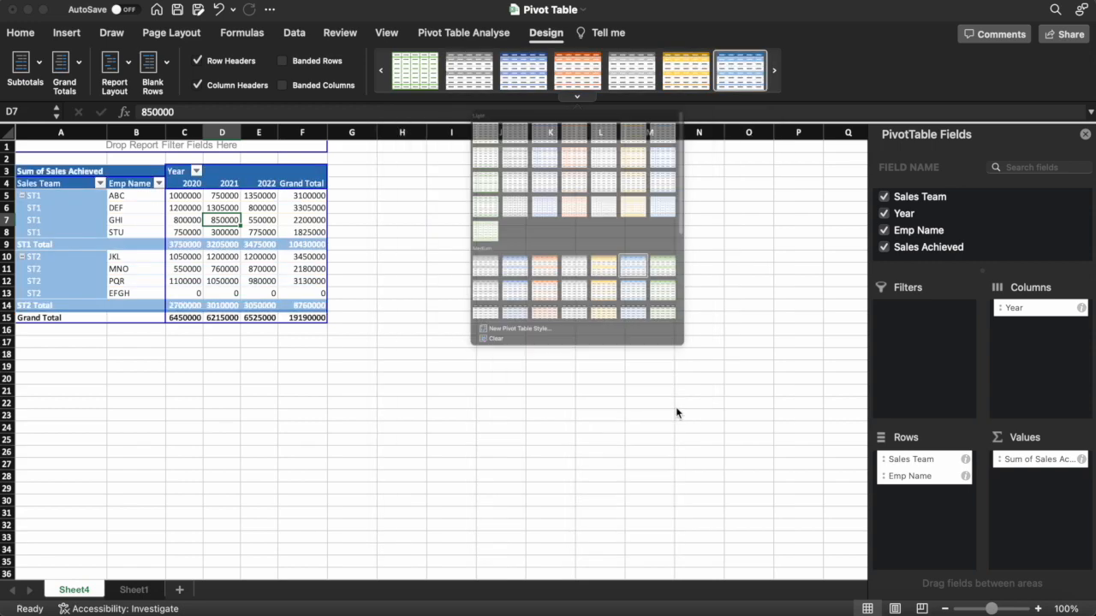
Apply the first grey style of the Medium pivot table styles, and select cell E8.
left_click(575, 96)
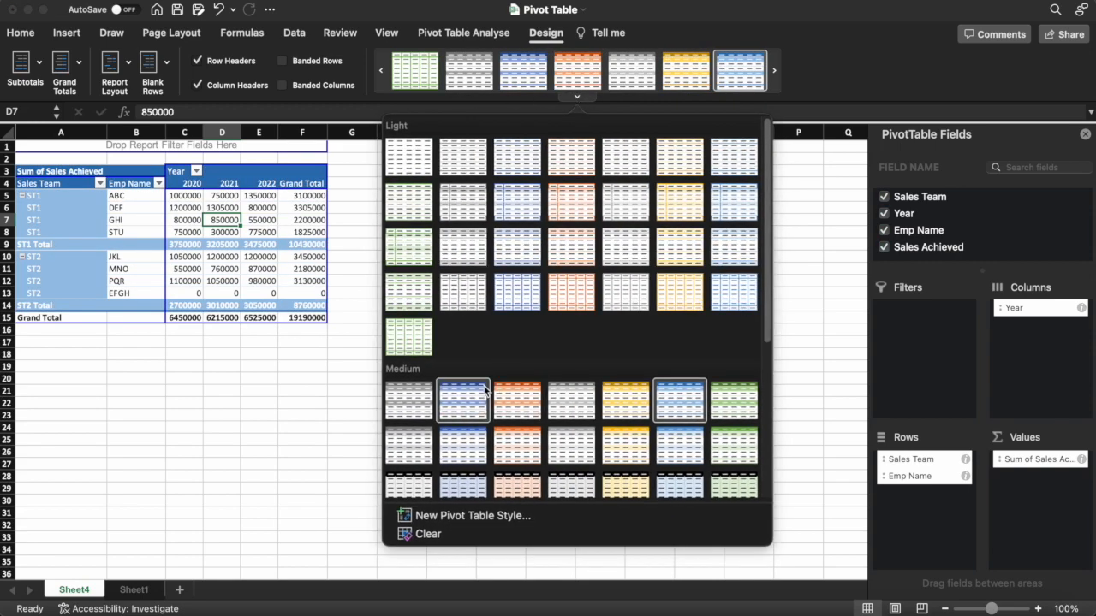
left_click(424, 404)
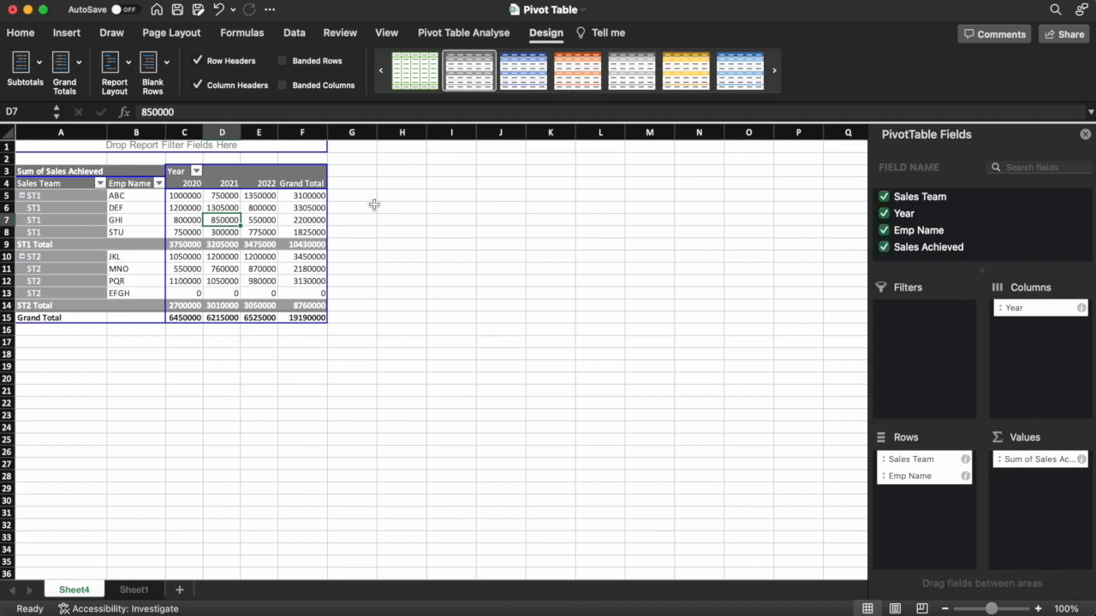
left_click(373, 207)
left_click(266, 231)
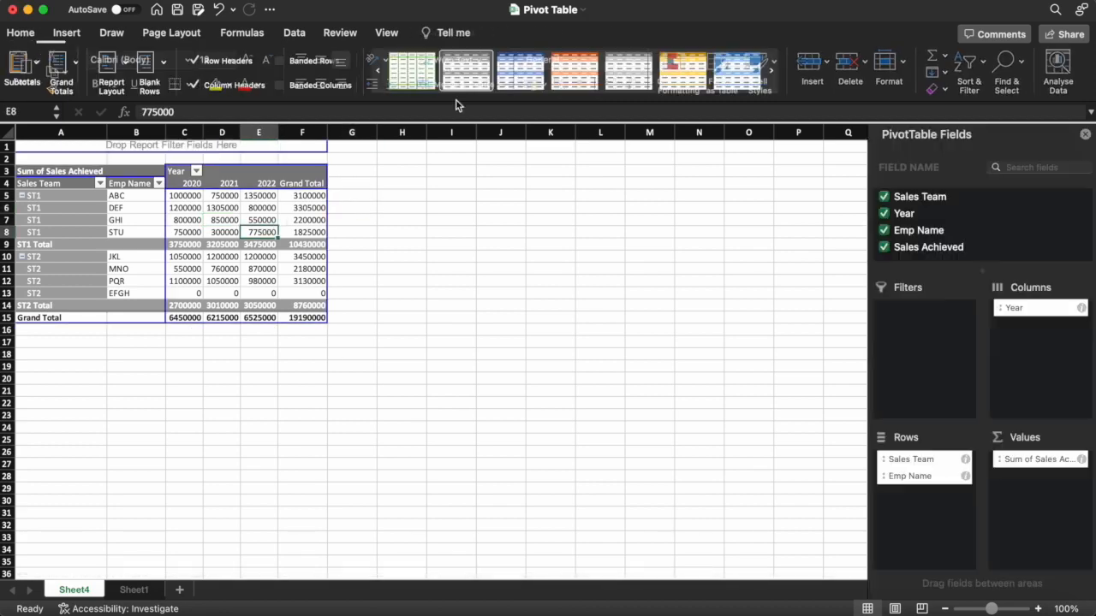
View the field settings of Sum of Sales Achieved in the Values area, and close them.
left_click(475, 34)
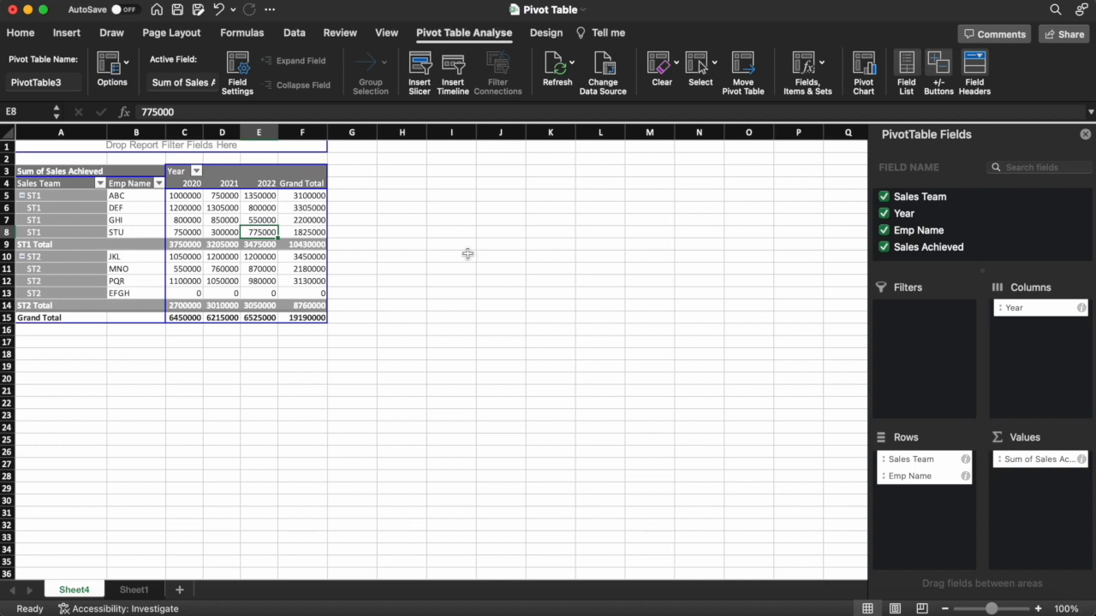
right_click(1030, 463)
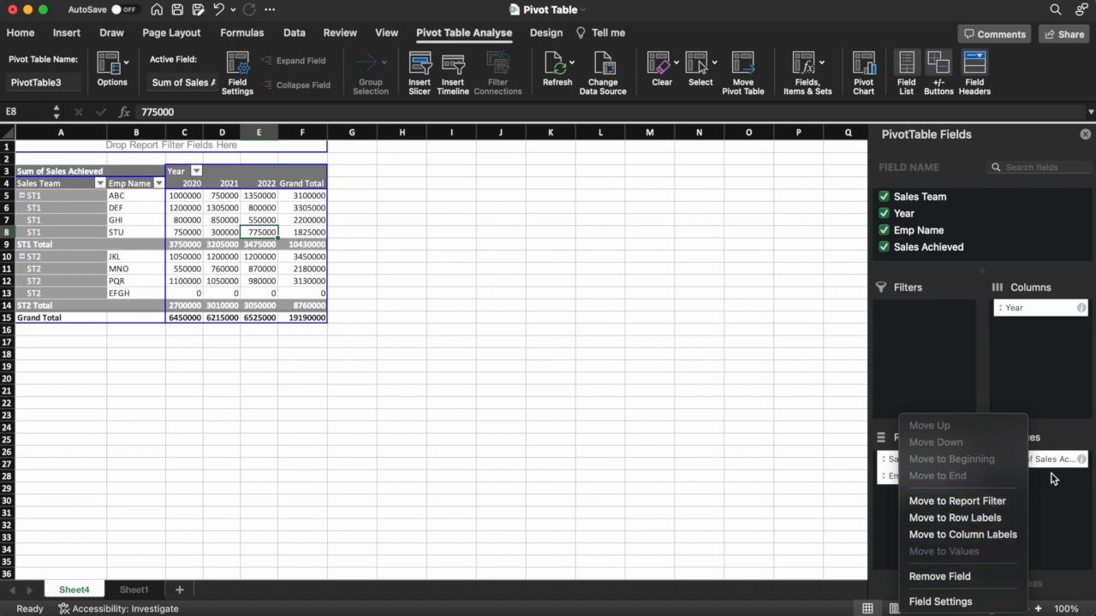
left_click(1053, 478)
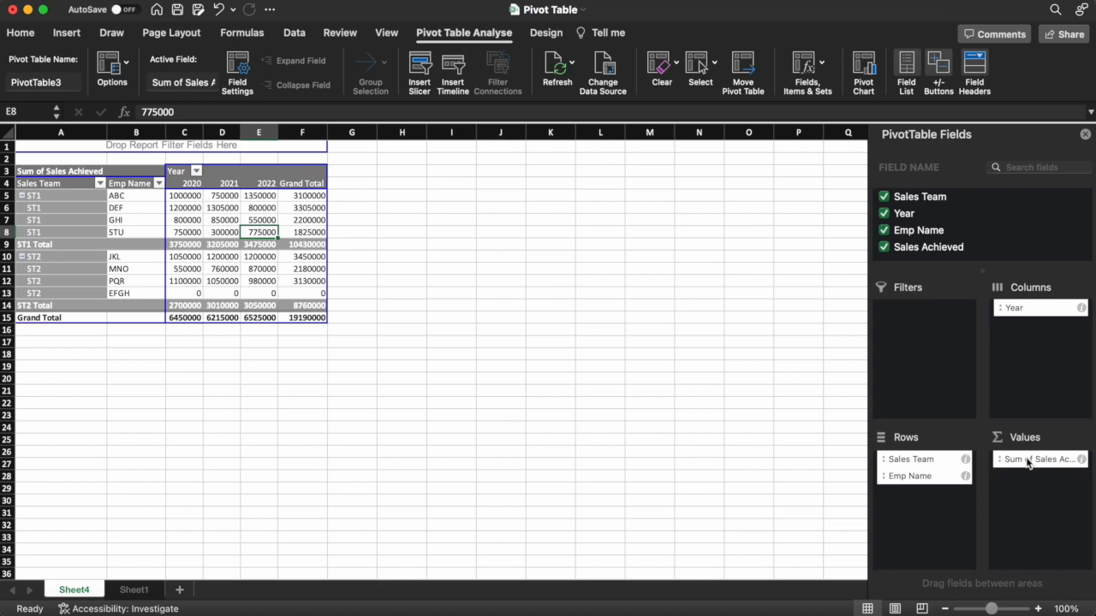
left_click(1028, 463)
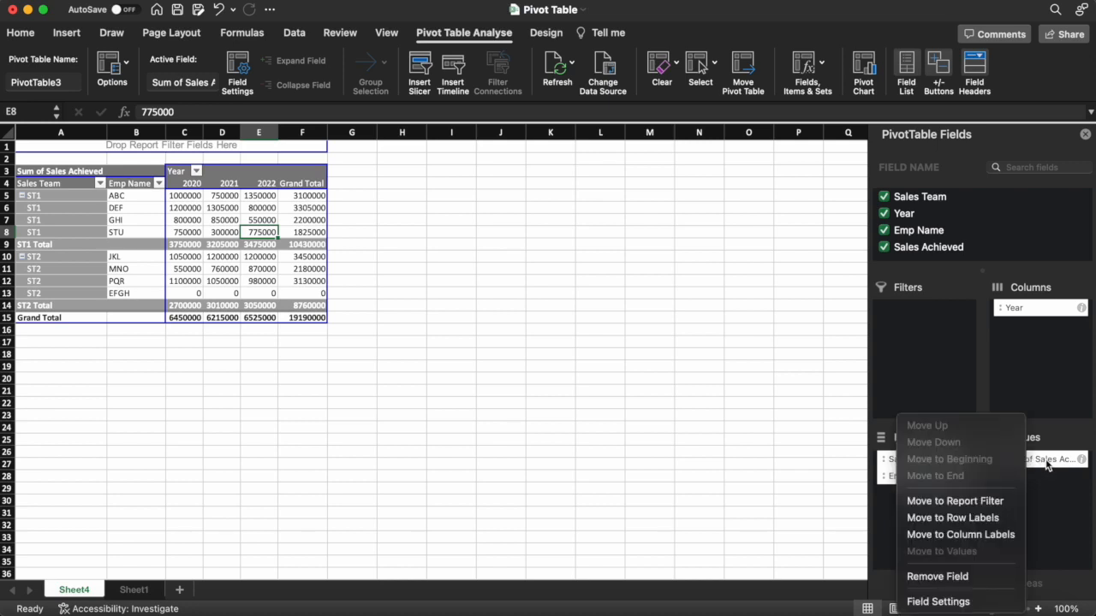
left_click(946, 604)
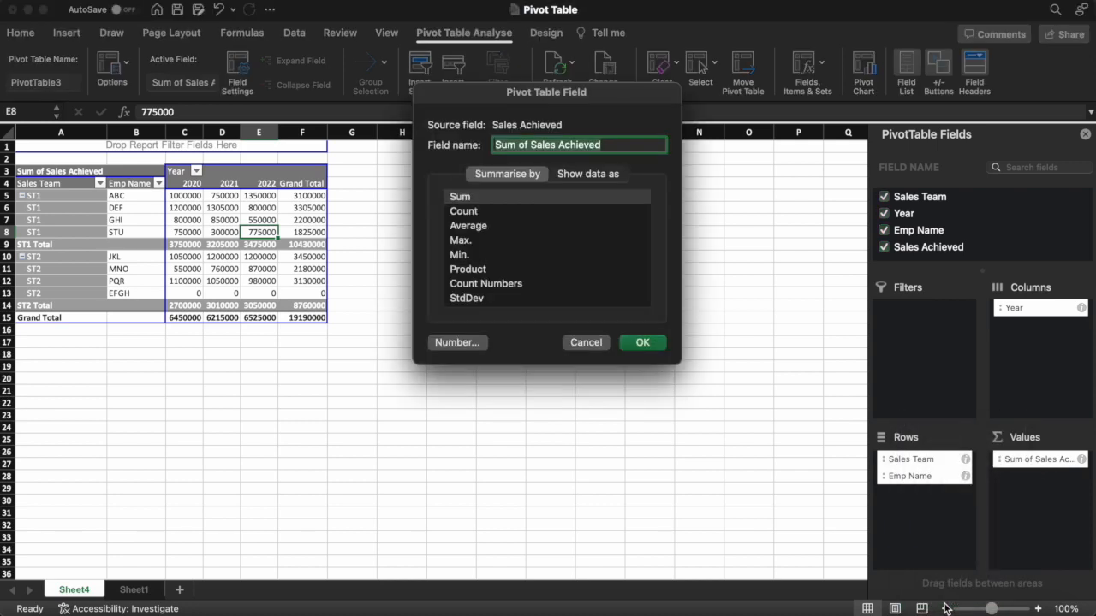
left_click(585, 344)
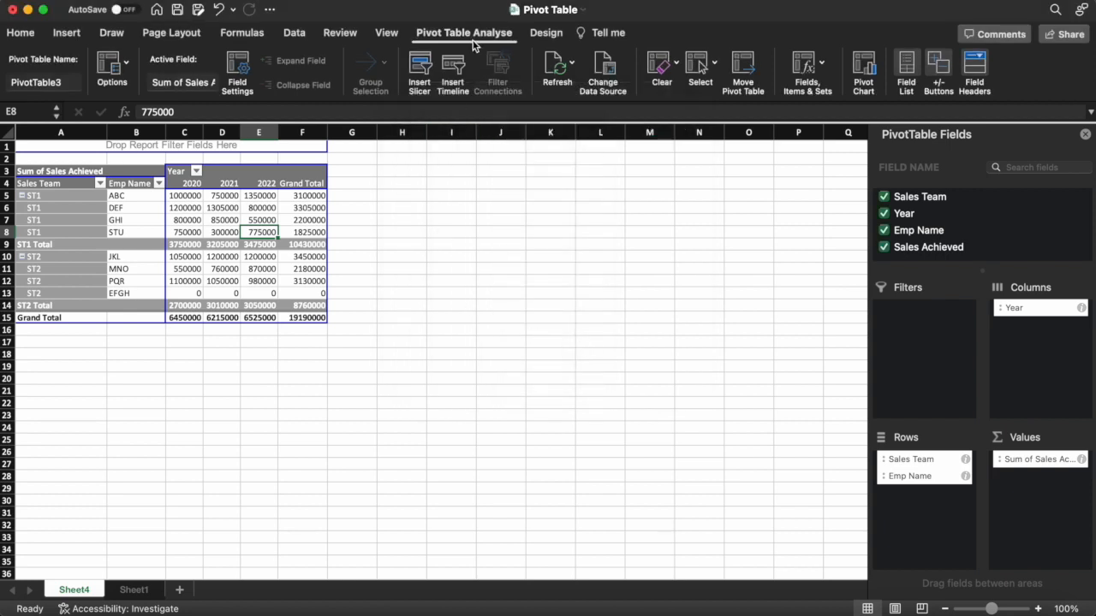
Look through the summary functions for the Sales Achieved value field, and summarise it by Average.
left_click(240, 68)
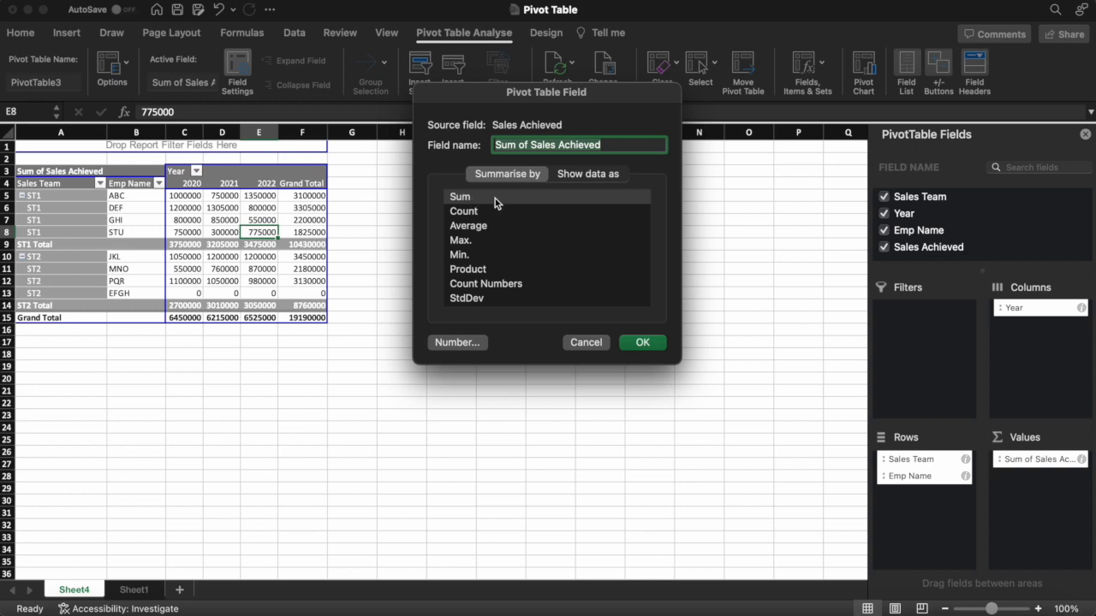
left_click(468, 212)
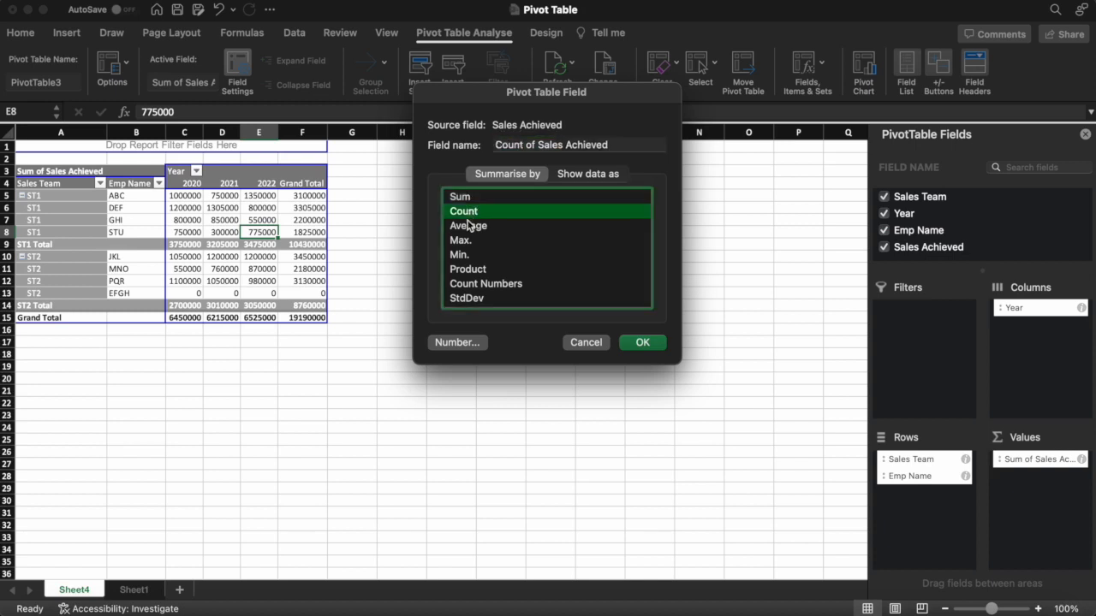
left_click(468, 227)
left_click(468, 243)
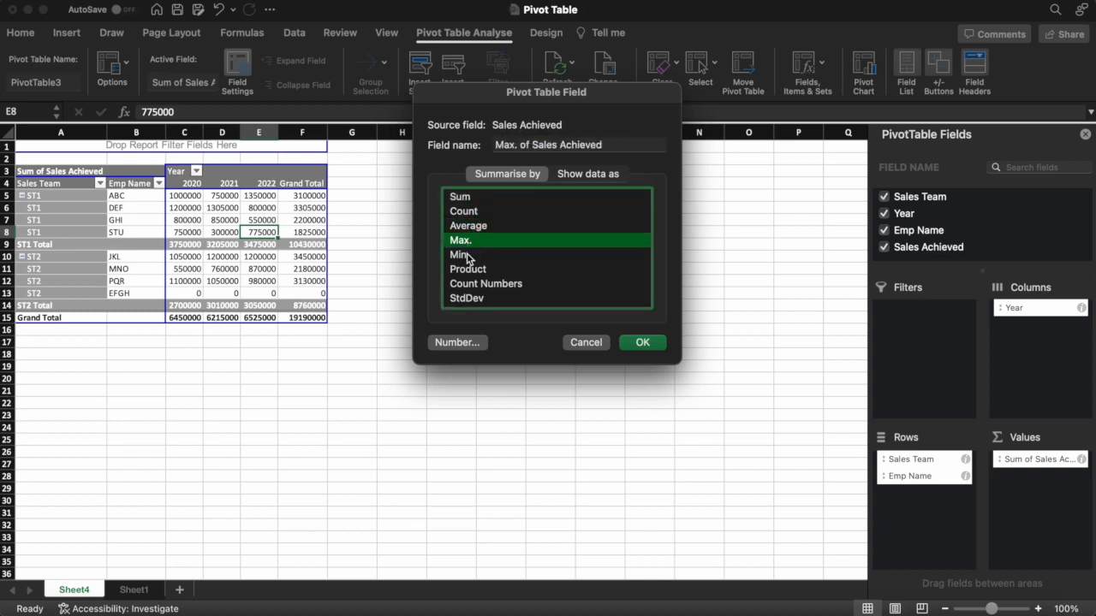
left_click(469, 255)
left_click(481, 270)
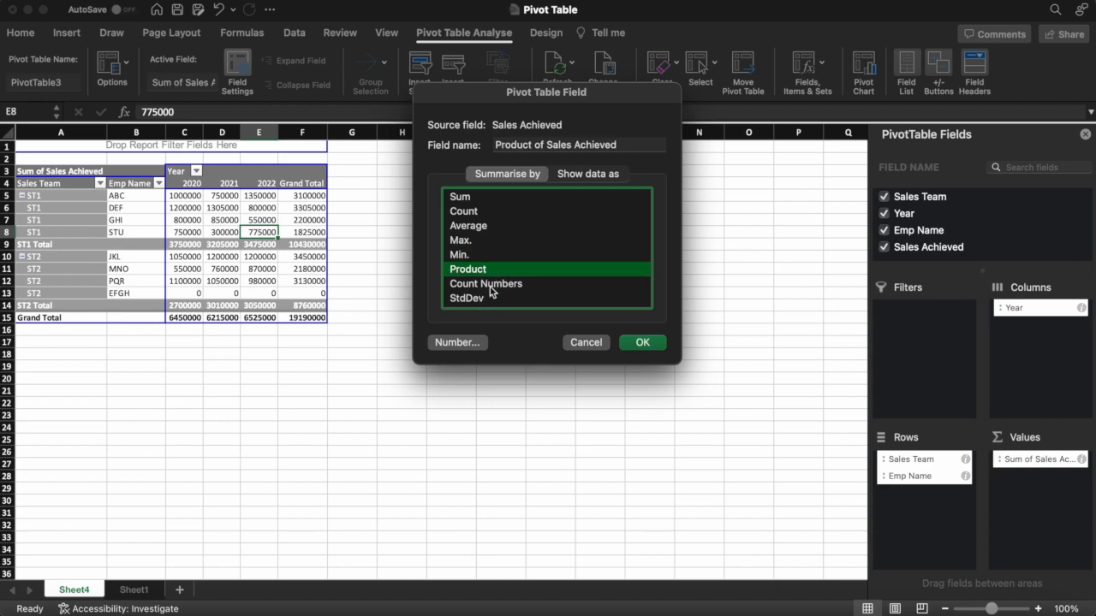
left_click(473, 227)
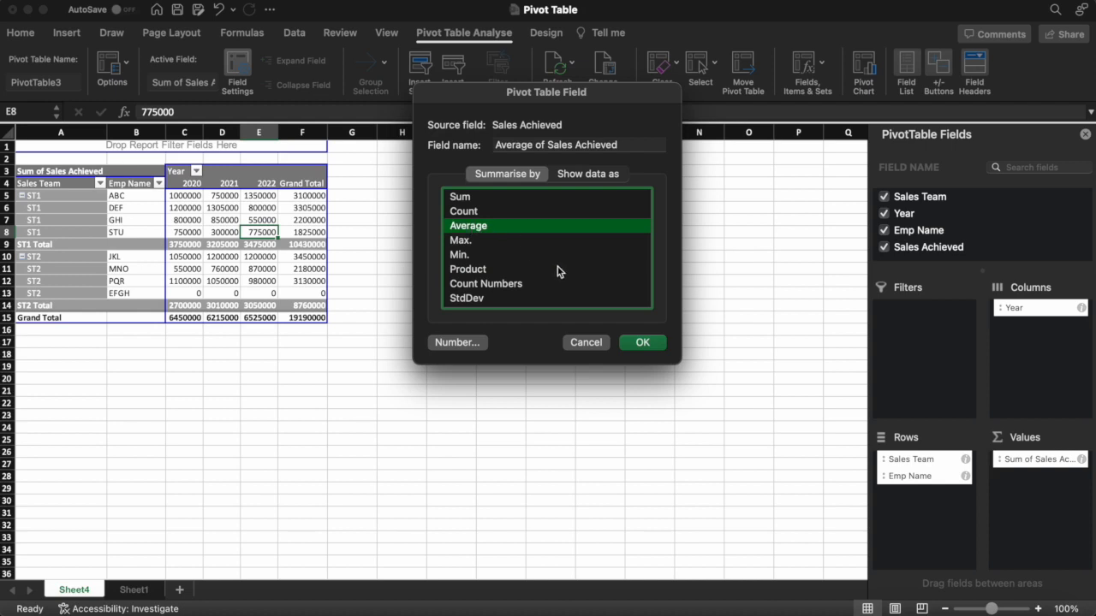
left_click(642, 342)
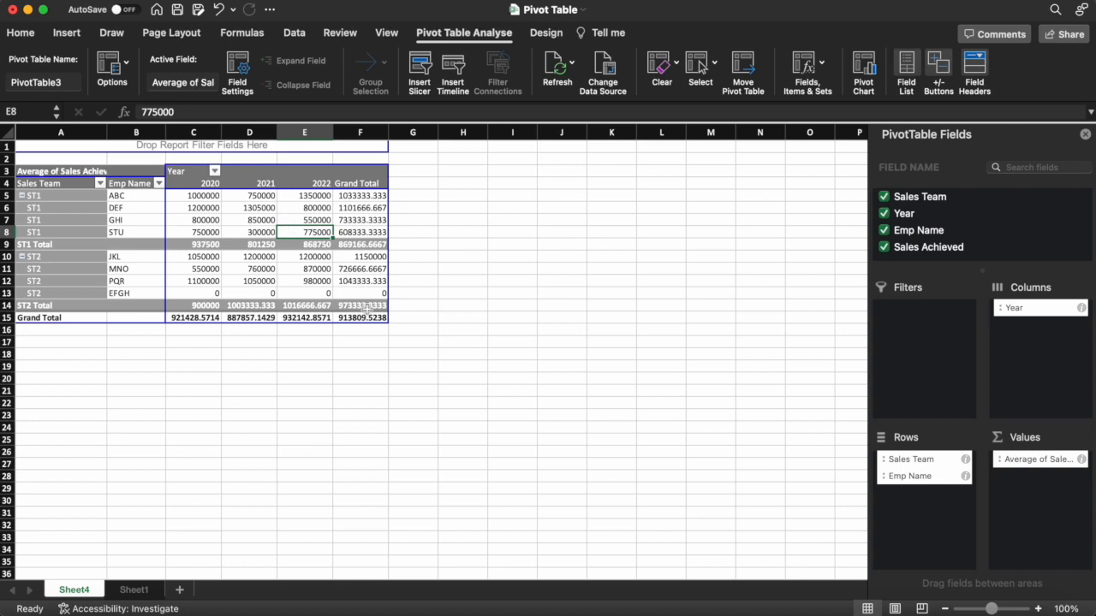
Summarise the Sales Achieved value field by Max., and change it to Min.
left_click(244, 67)
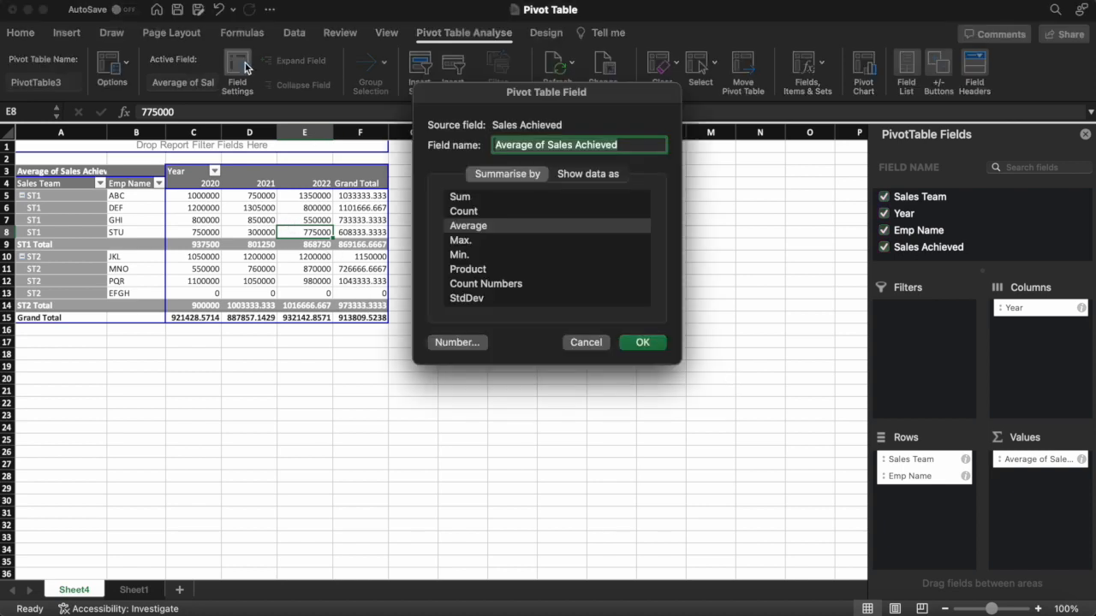
left_click(464, 241)
left_click(645, 342)
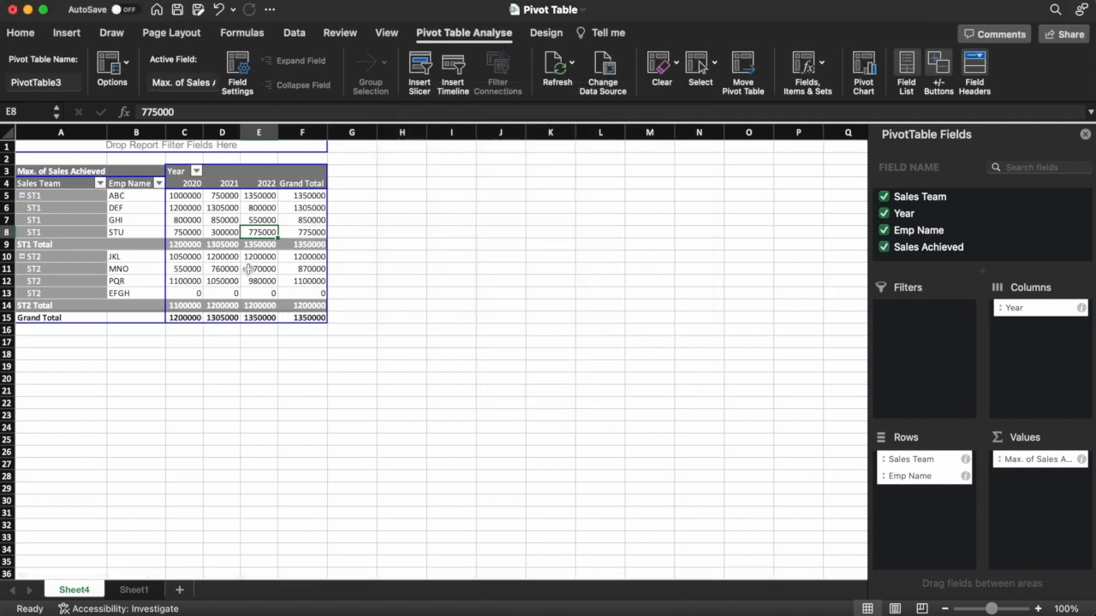
left_click(242, 64)
left_click(462, 255)
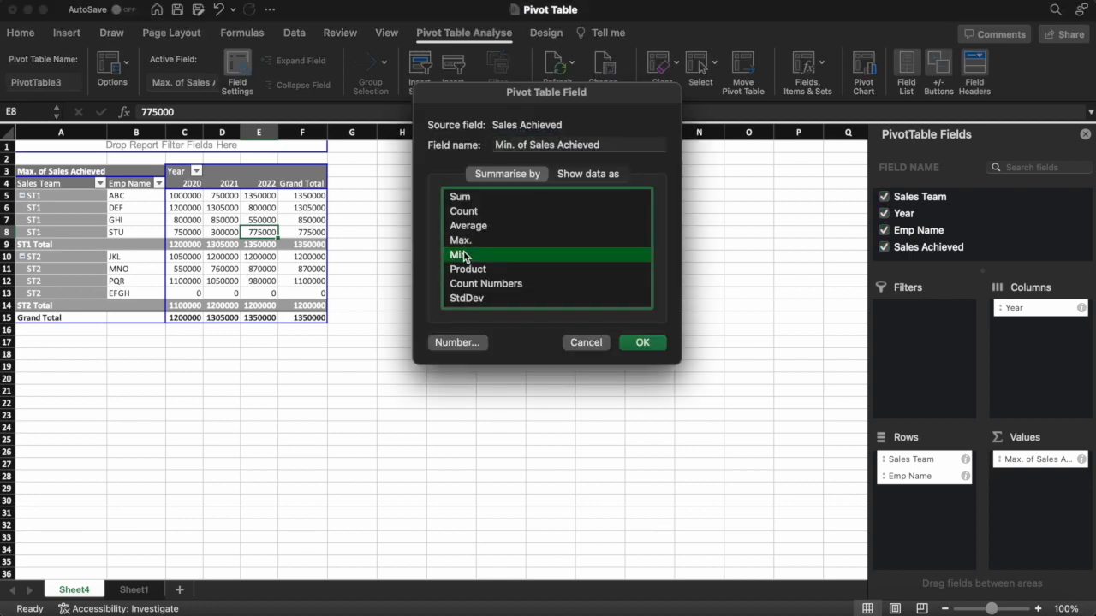
left_click(645, 343)
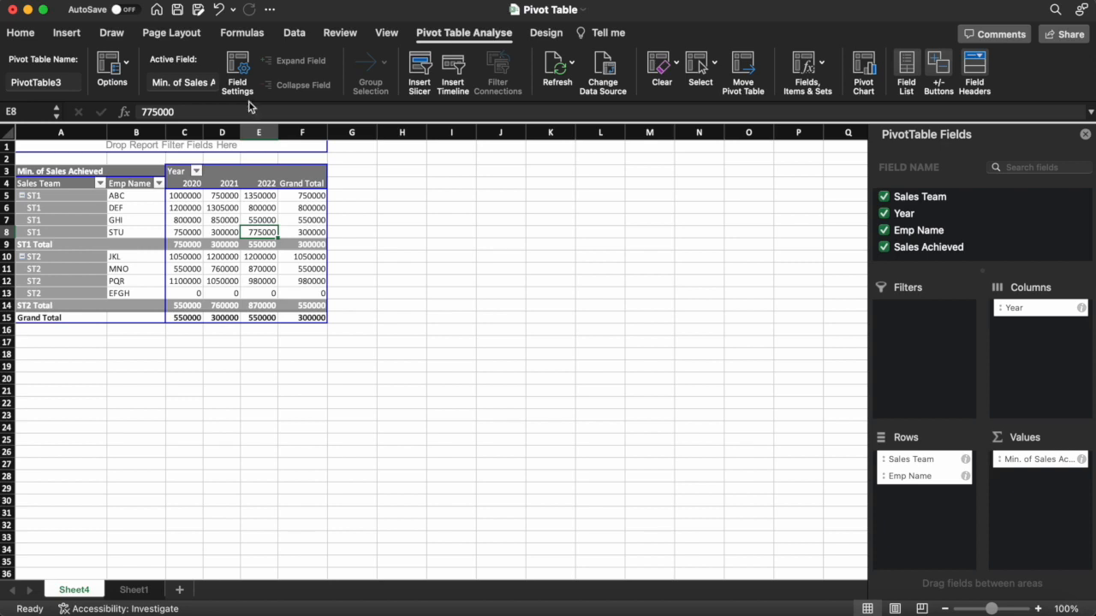
Set the Sales Achieved value field back to being summarised by Sum.
left_click(242, 73)
left_click(461, 197)
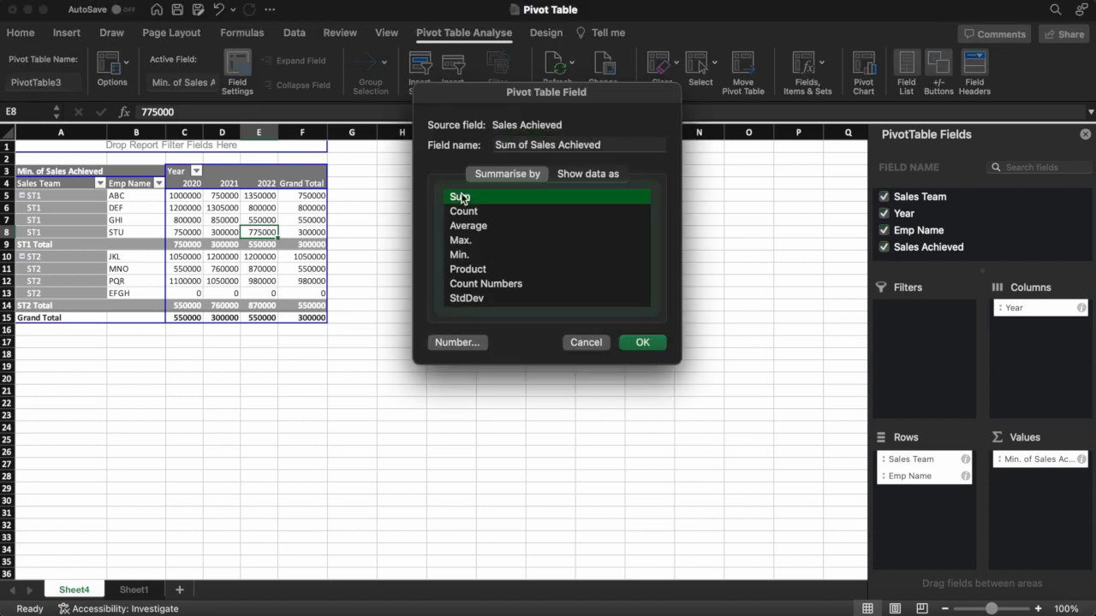
left_click(655, 344)
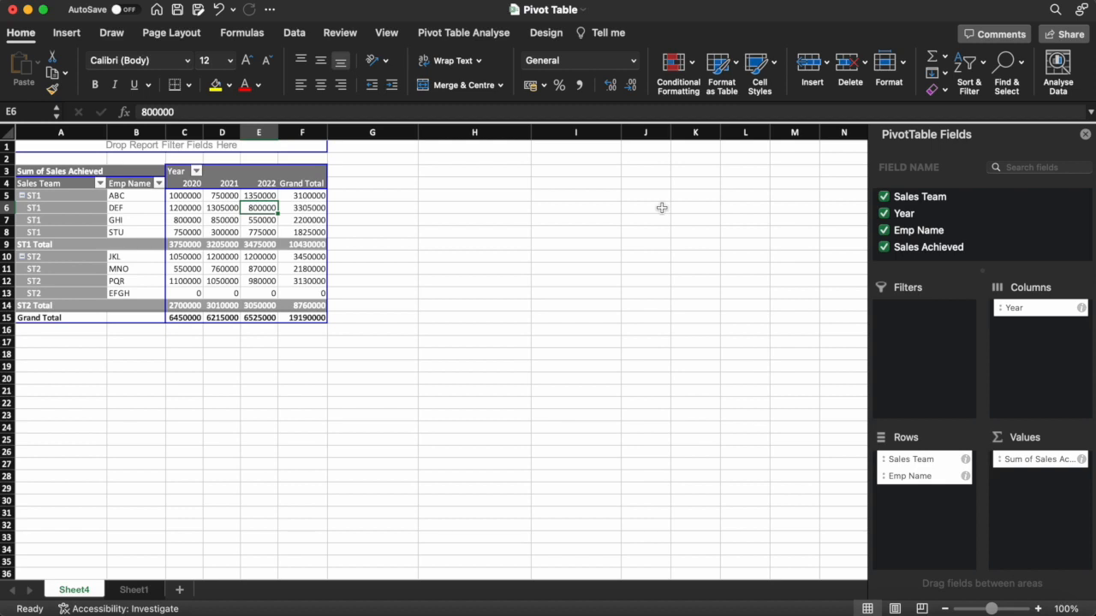
Insert a Sales Team slicer for the pivot table, and place it at column I from row 2, shortened to about 1.15" high.
left_click(425, 192)
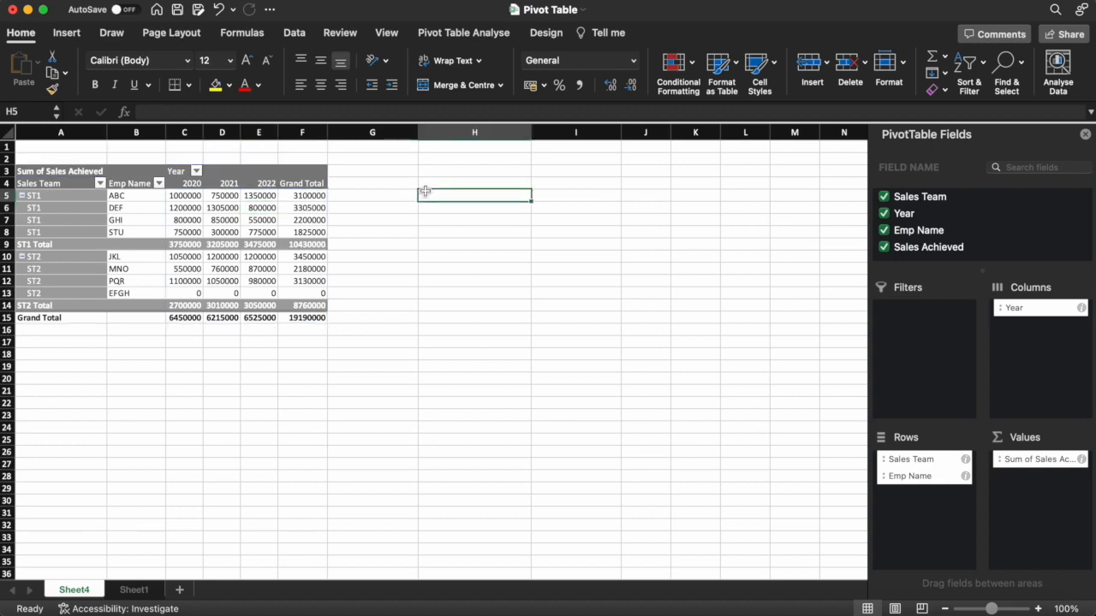
left_click(219, 209)
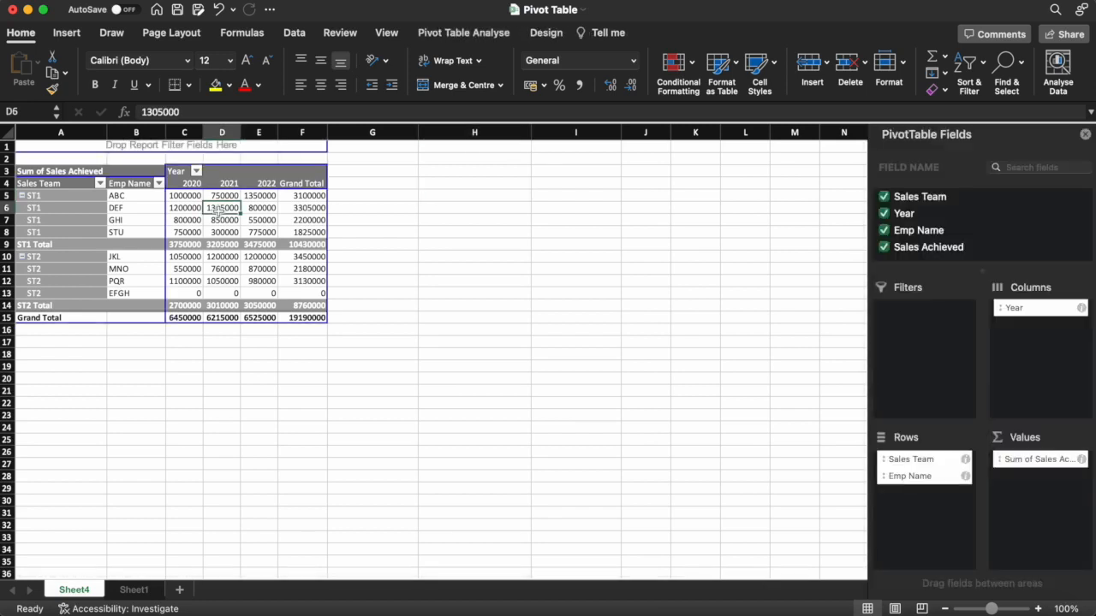
left_click(441, 36)
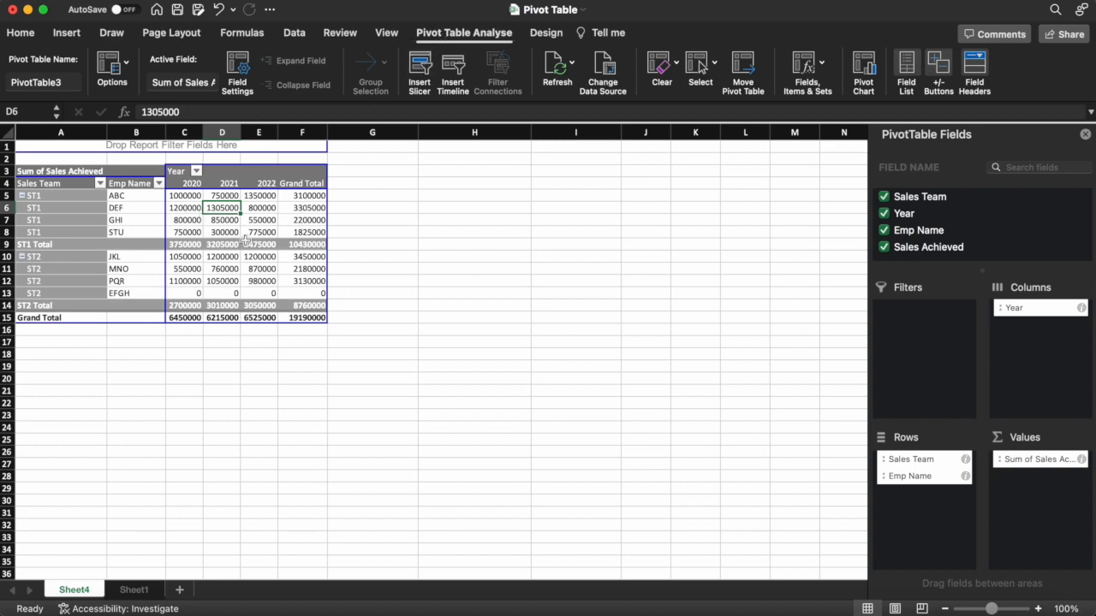
left_click(419, 68)
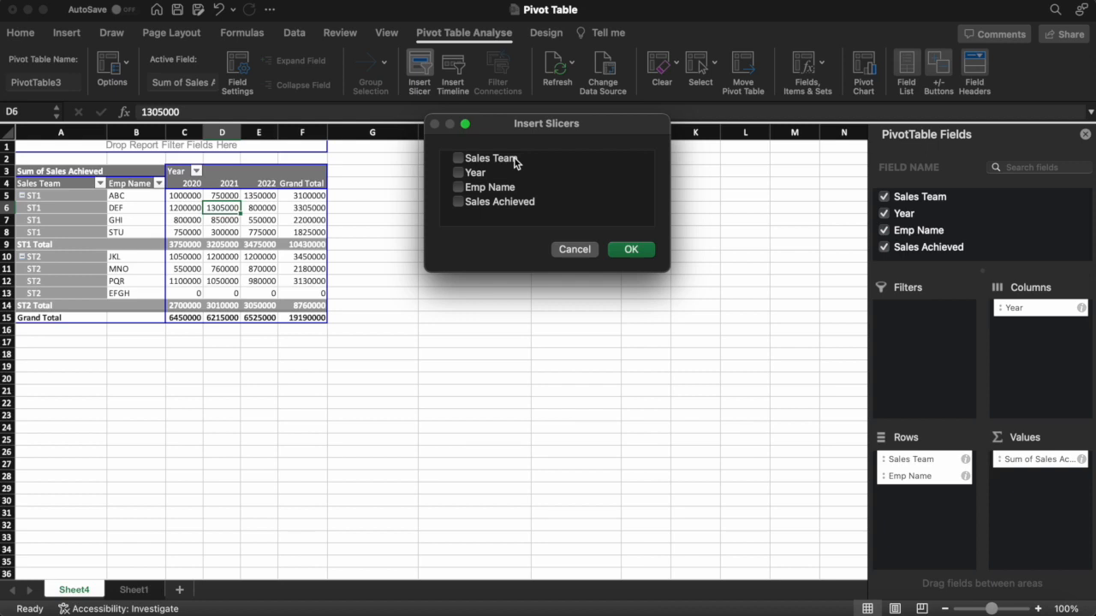
left_click(459, 160)
left_click(631, 250)
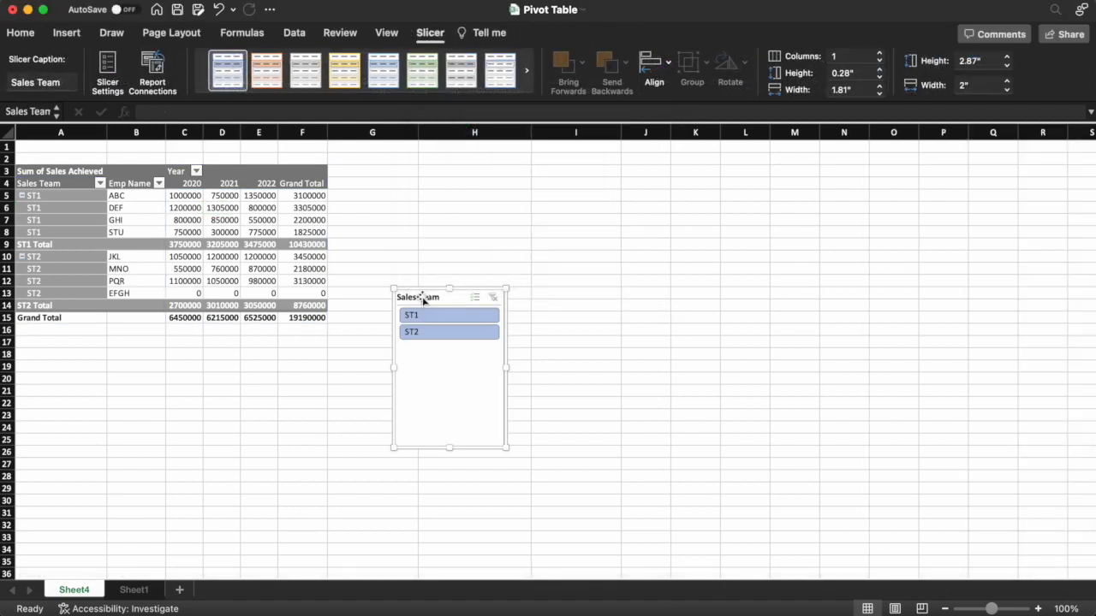
left_click_drag(423, 299, 561, 161)
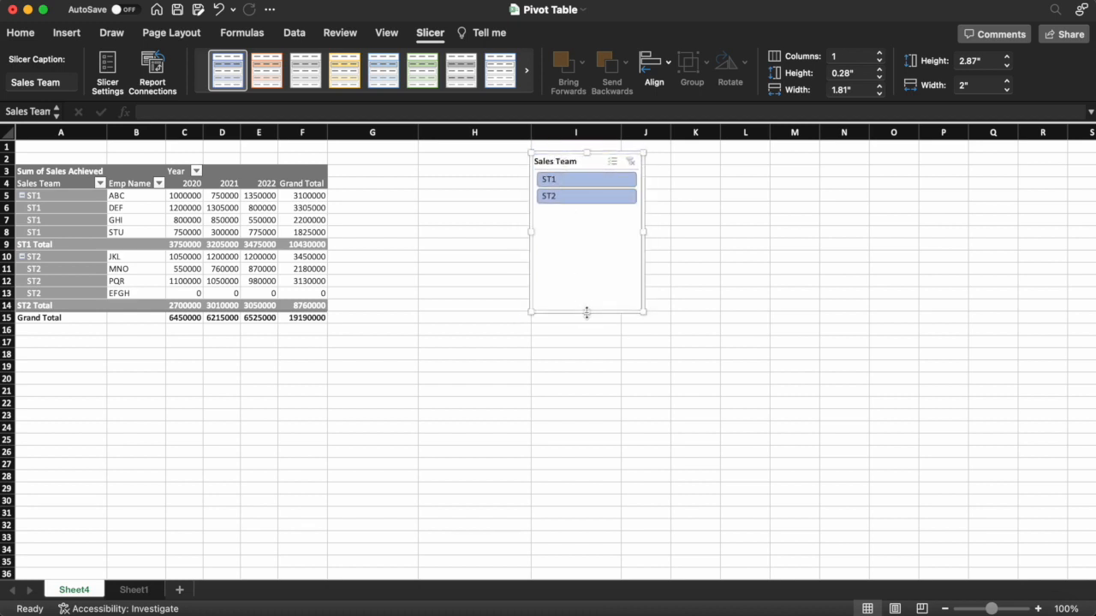
left_click_drag(586, 312, 592, 216)
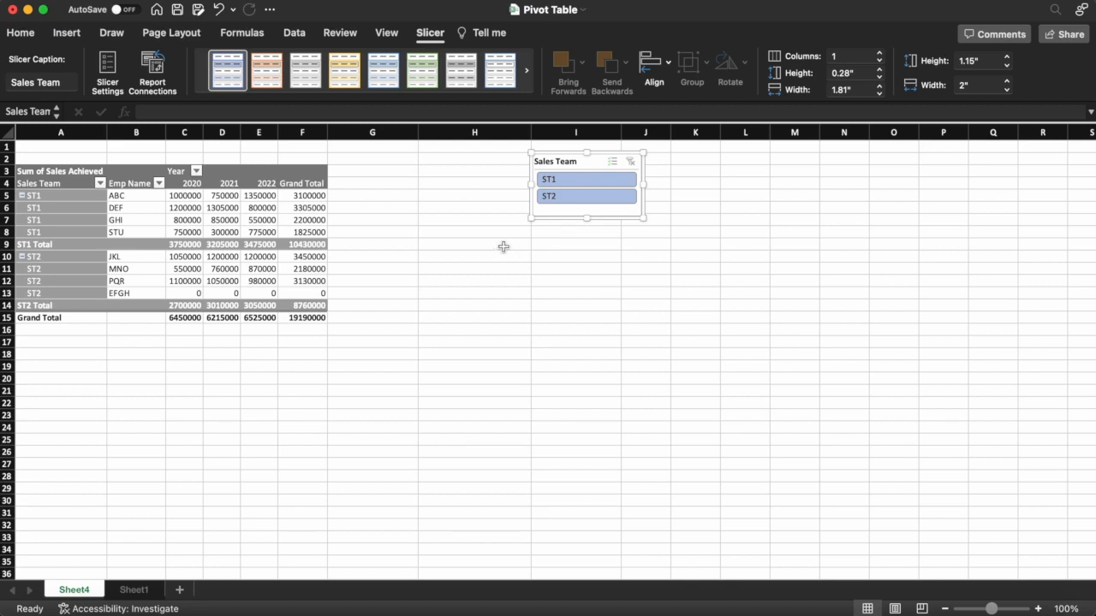
Filter the pivot table by ST1 and by ST2 with the Sales Team slicer, and clear the filter.
left_click(581, 181)
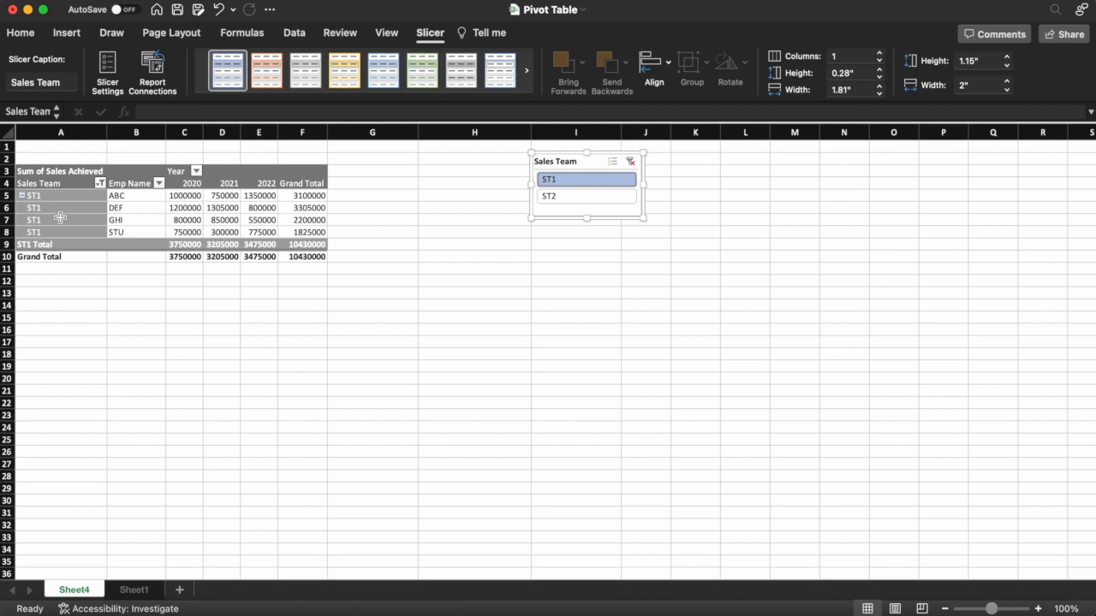
left_click(575, 198)
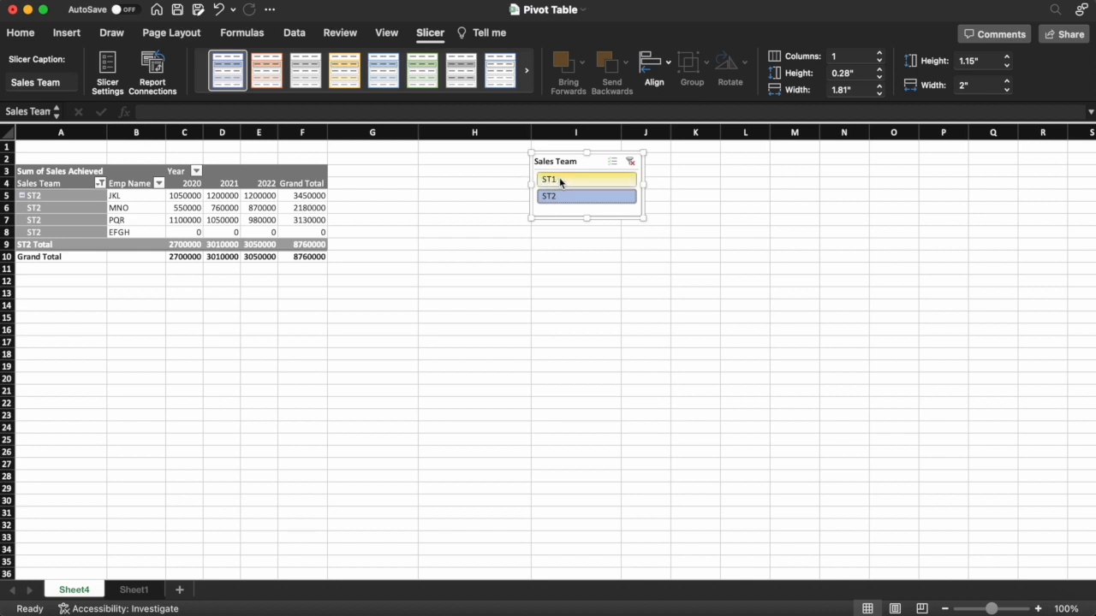
left_click(632, 163)
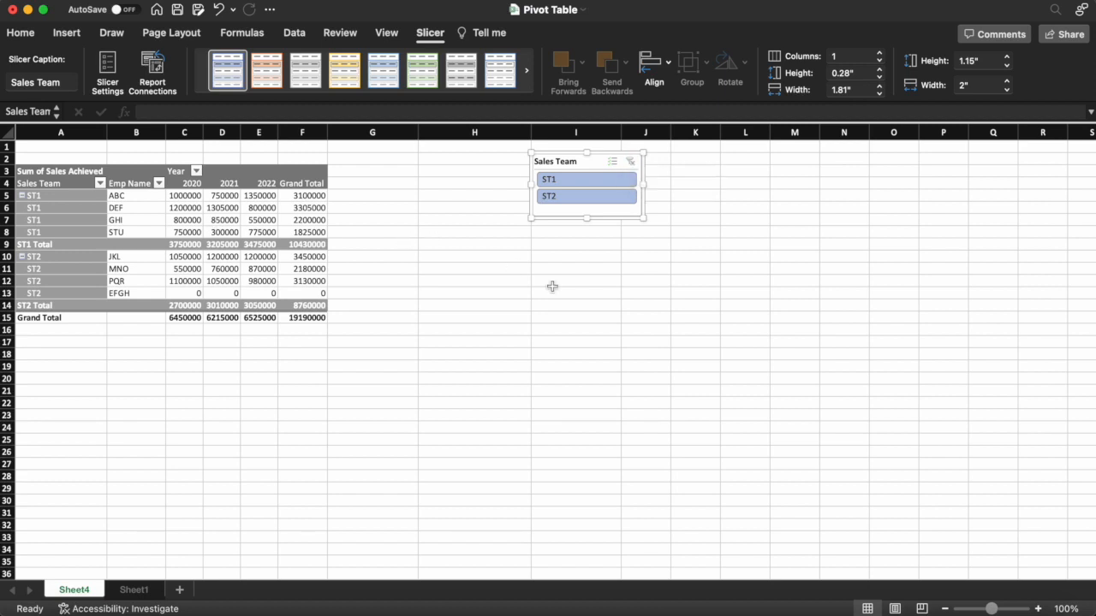
Insert a Year slicer for the pivot table, and place it directly below the Sales Team slicer, shortened to about 1.36" high.
left_click(222, 221)
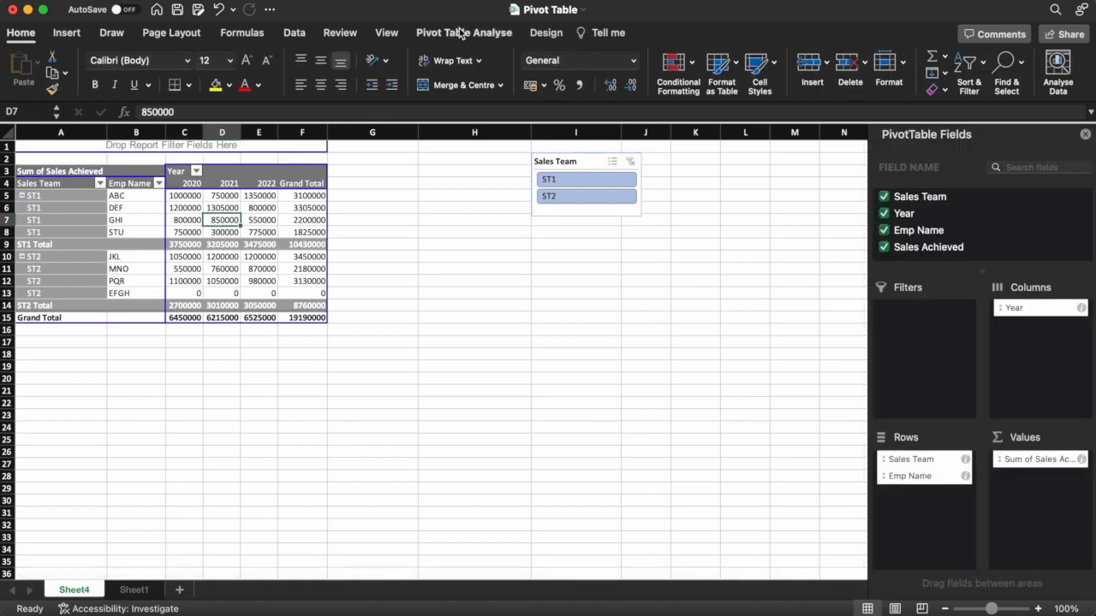
left_click(455, 35)
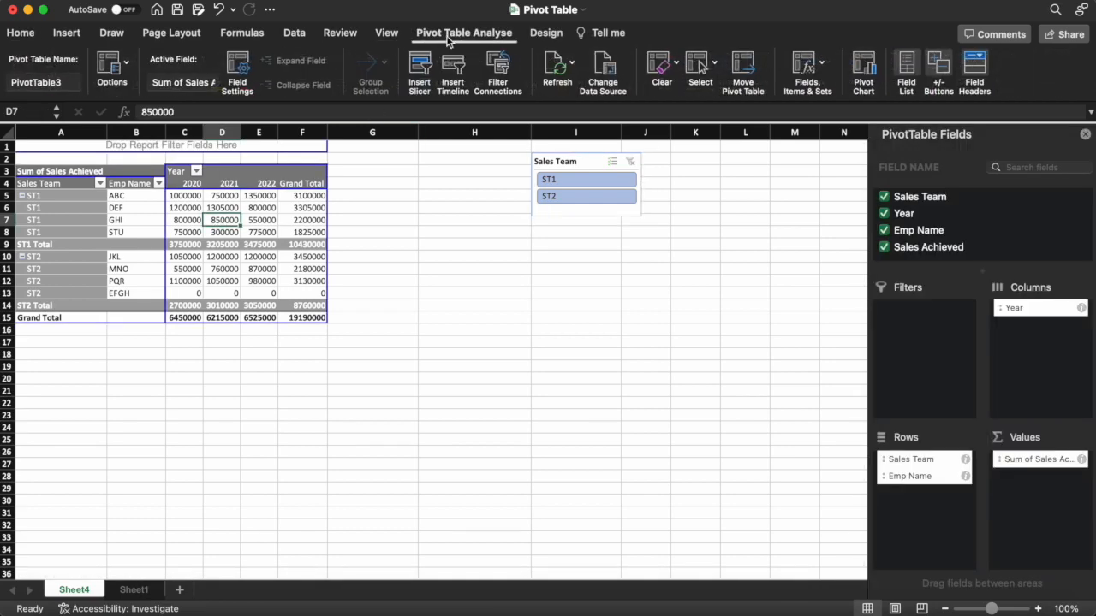
left_click(420, 69)
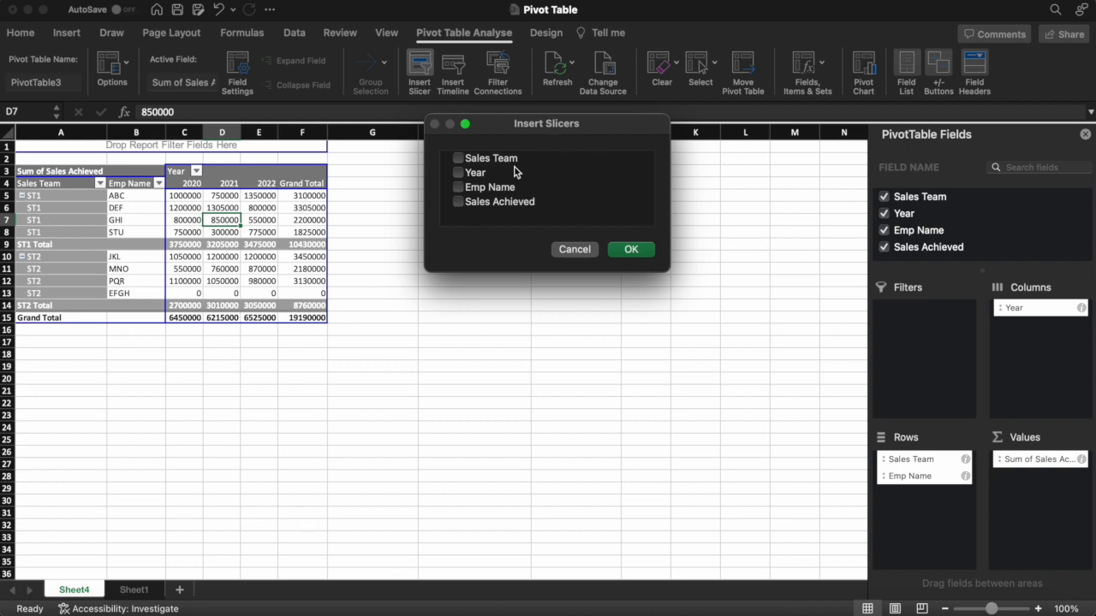
left_click(458, 174)
left_click(632, 249)
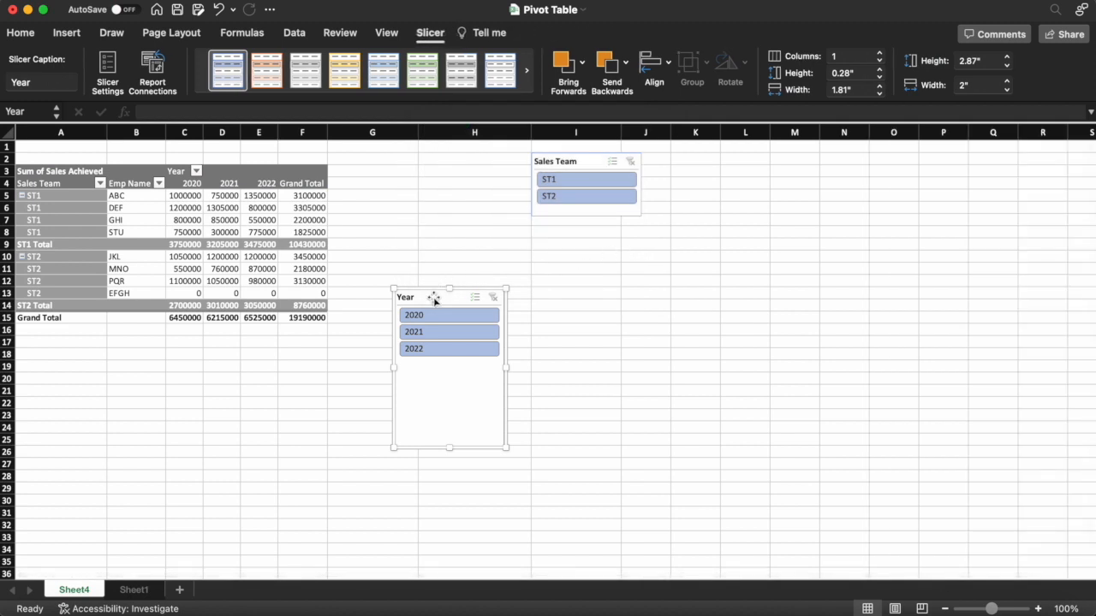
left_click_drag(433, 297, 570, 231)
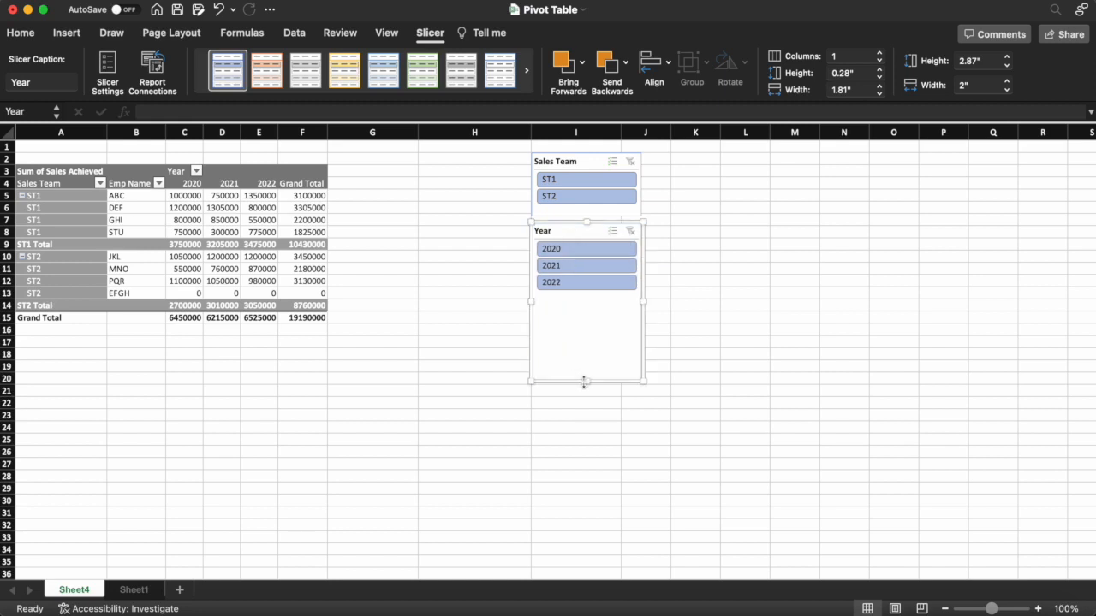
left_click_drag(586, 383, 592, 300)
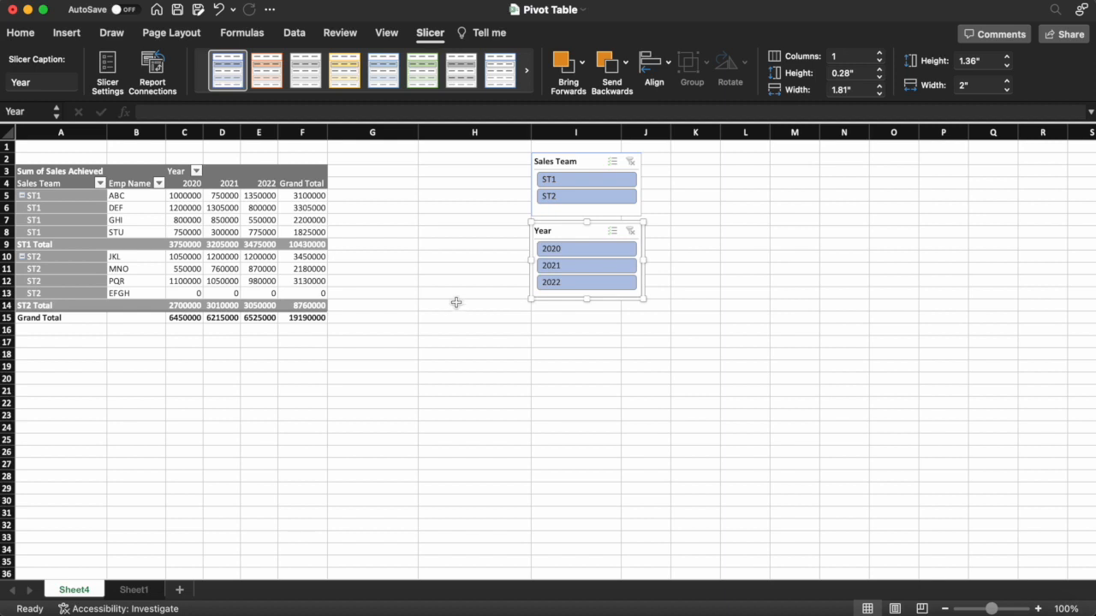
Filter the pivot table to 2020 with the Year slicer.
left_click(552, 252)
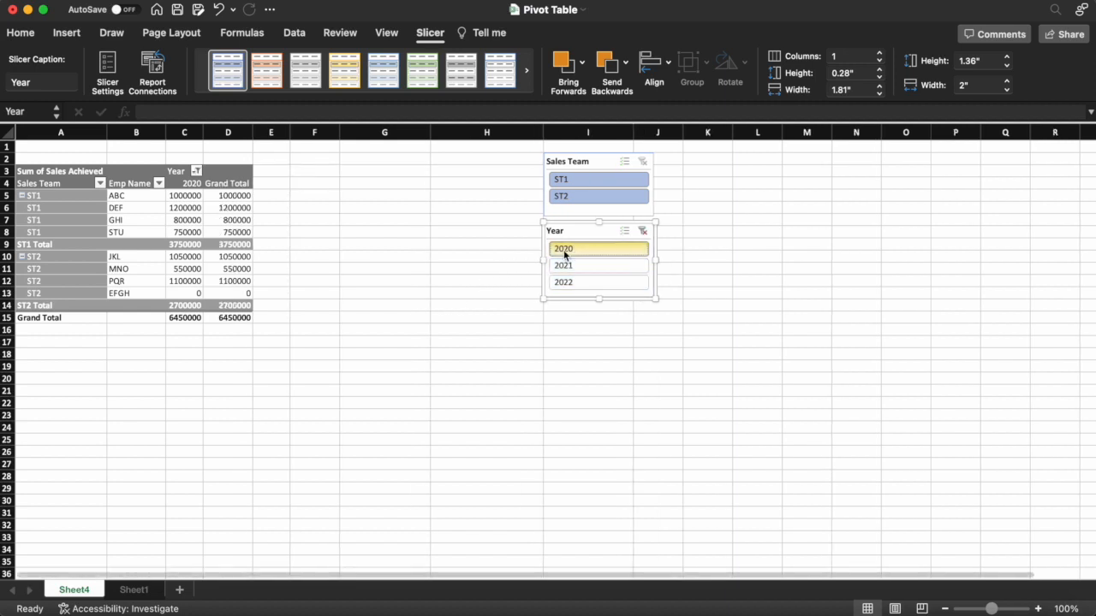
Filter the pivot table to 2021 and to 2022 with the Year slicer, and clear the year filter.
left_click(588, 267)
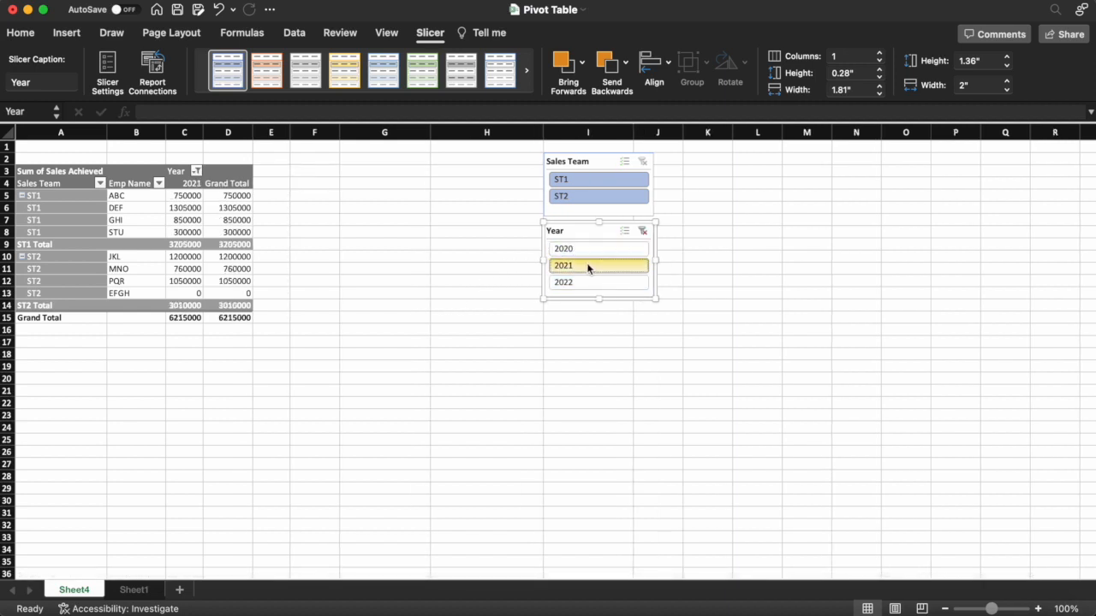
left_click(584, 286)
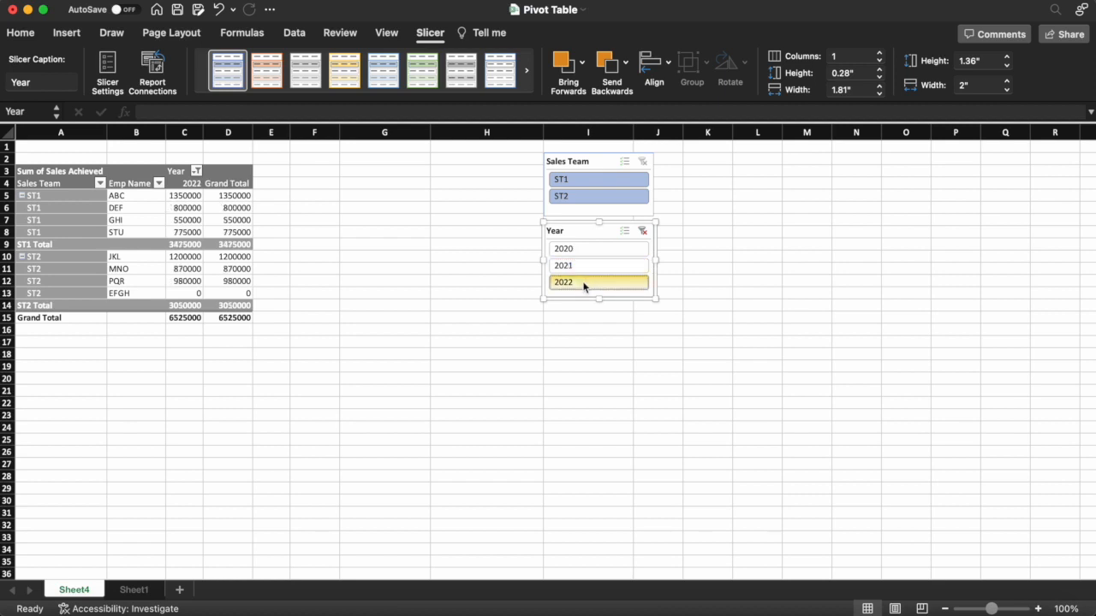
left_click(643, 232)
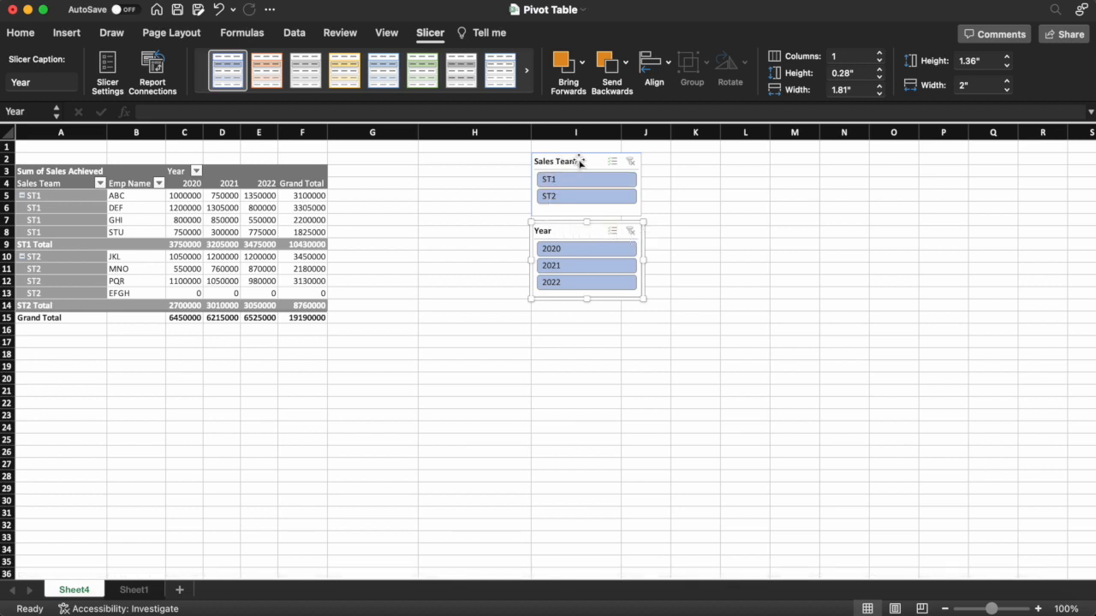
Apply the light orange slicer style to the Sales Team slicer, and replace it with the light grey style.
left_click(550, 161)
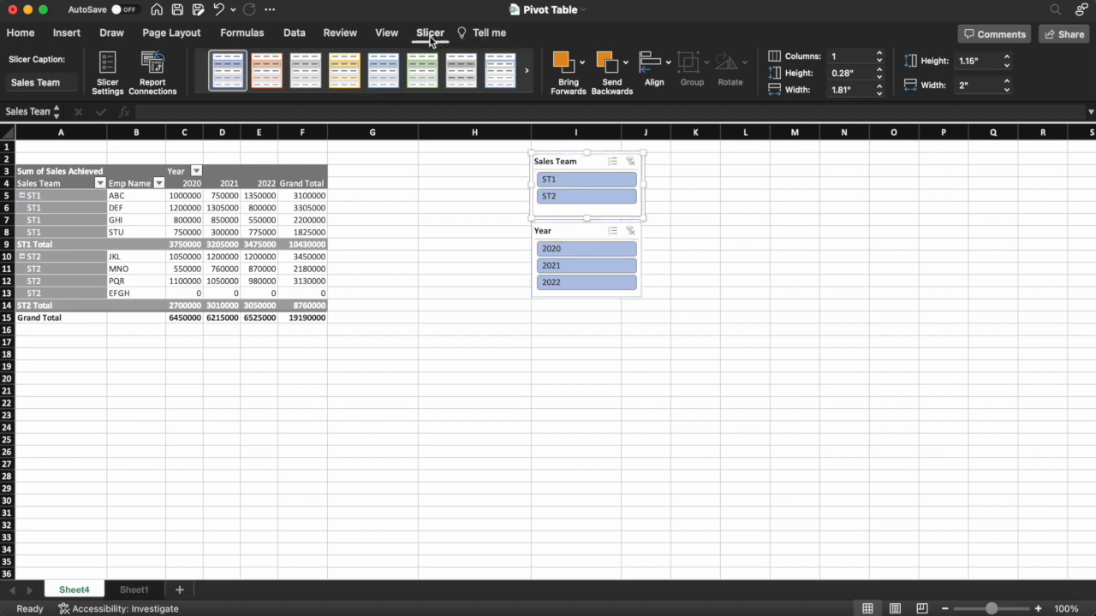
left_click(362, 101)
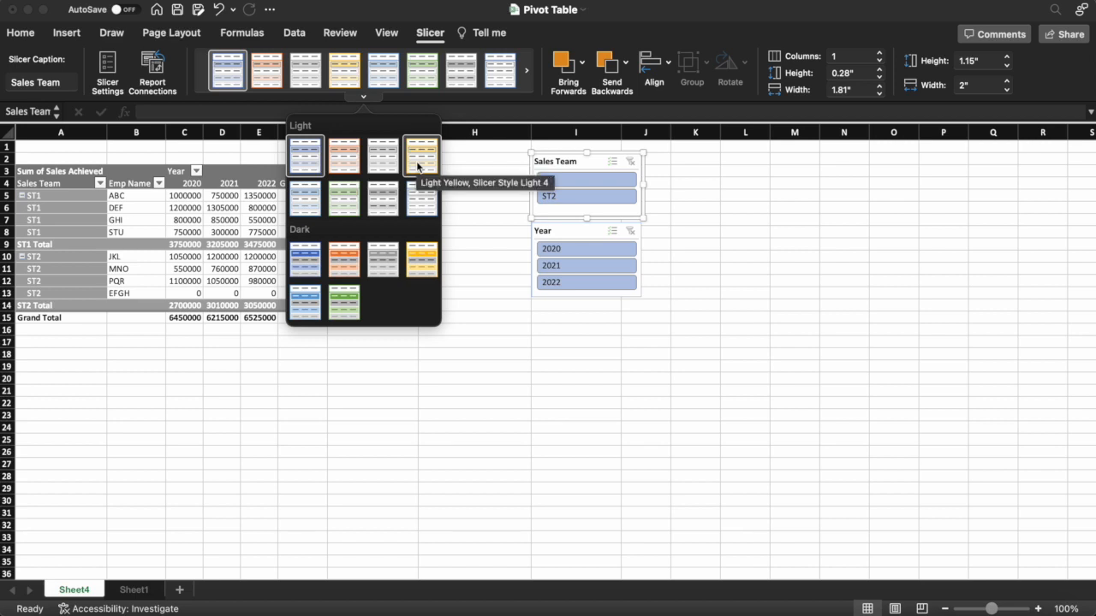
left_click(343, 169)
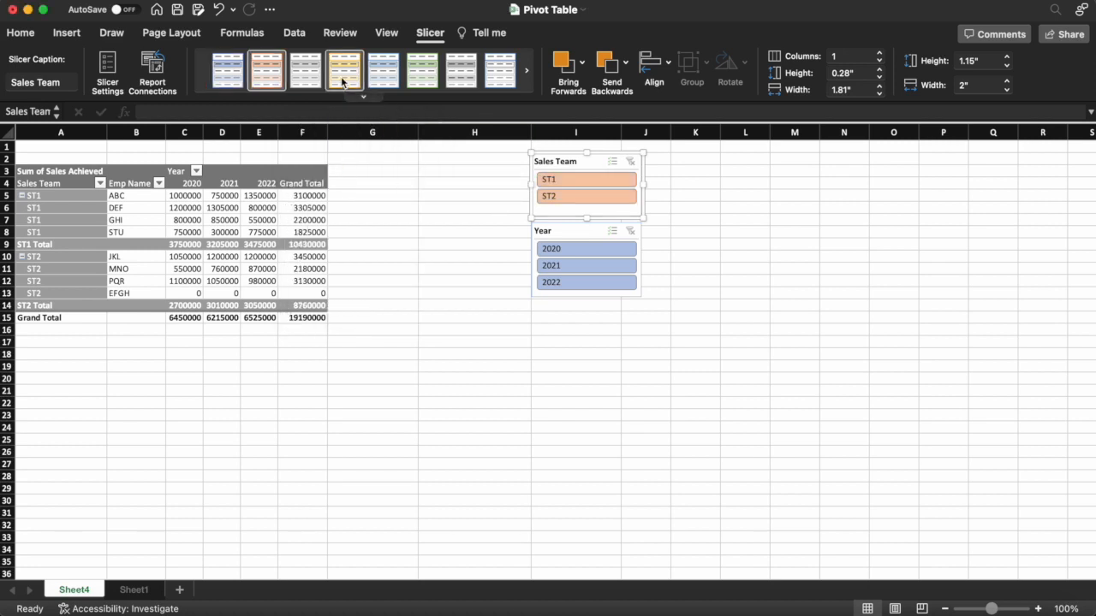
left_click(313, 77)
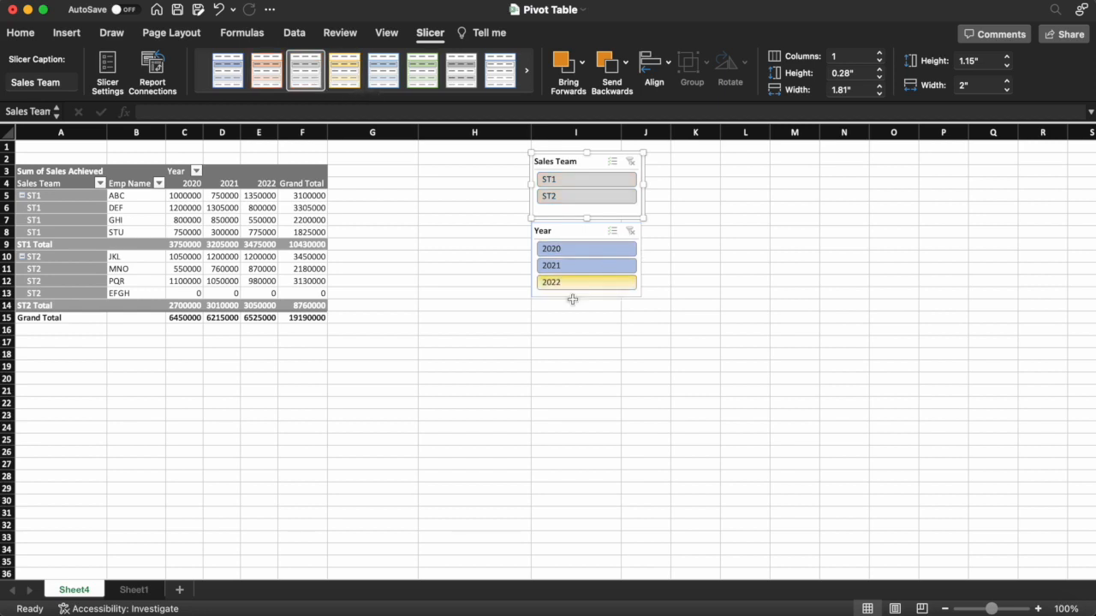
Select the Year and Sales Team slicers together and apply Light Yellow, Slicer Style Light 4 to both.
left_click(555, 230)
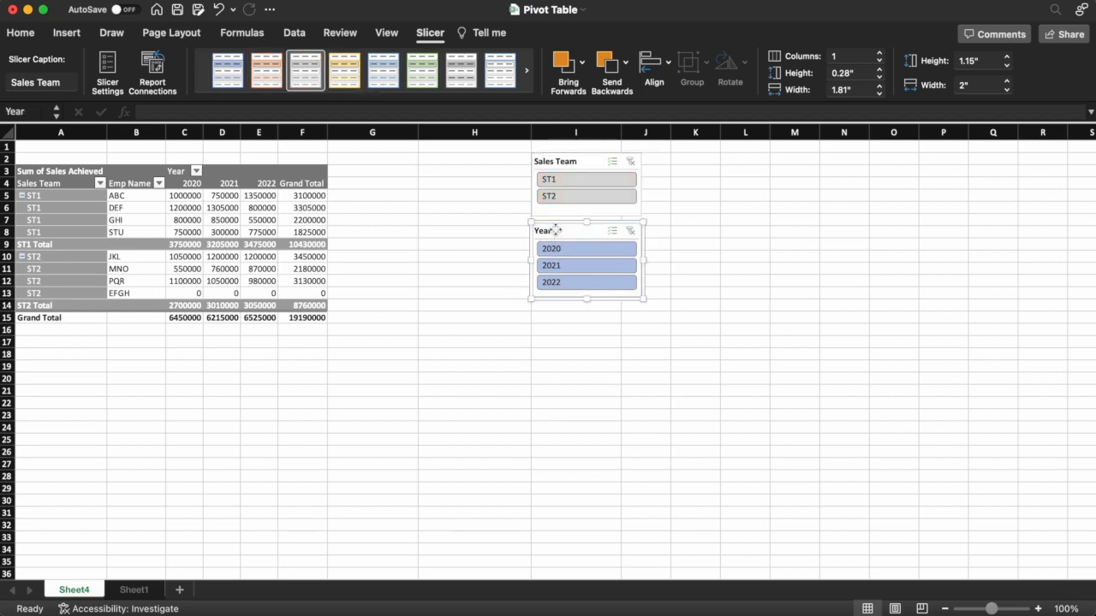
left_click(554, 161, "shift")
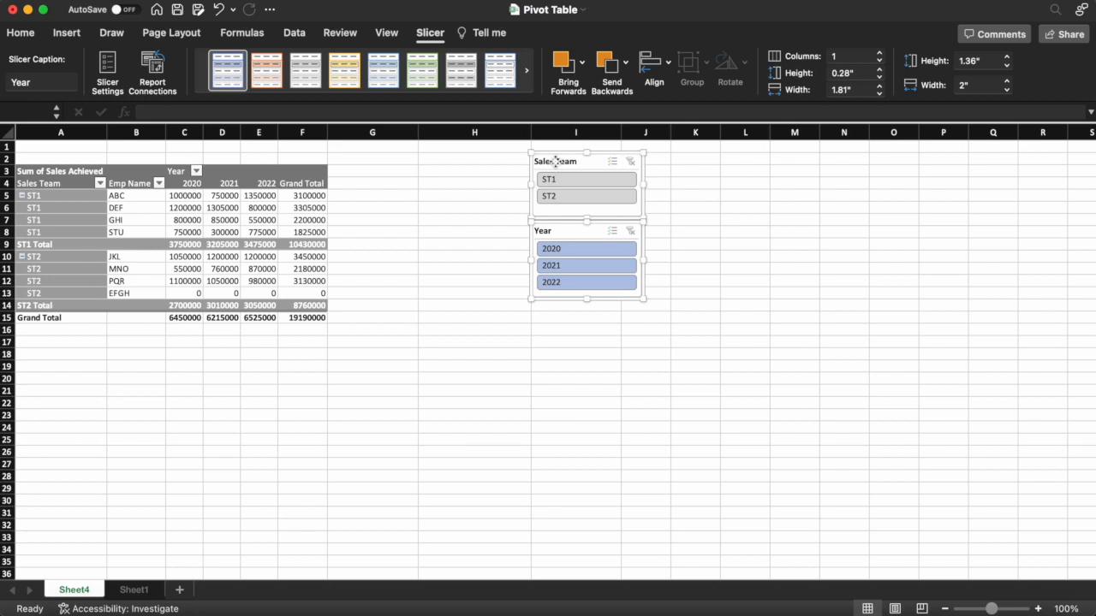
left_click(351, 78)
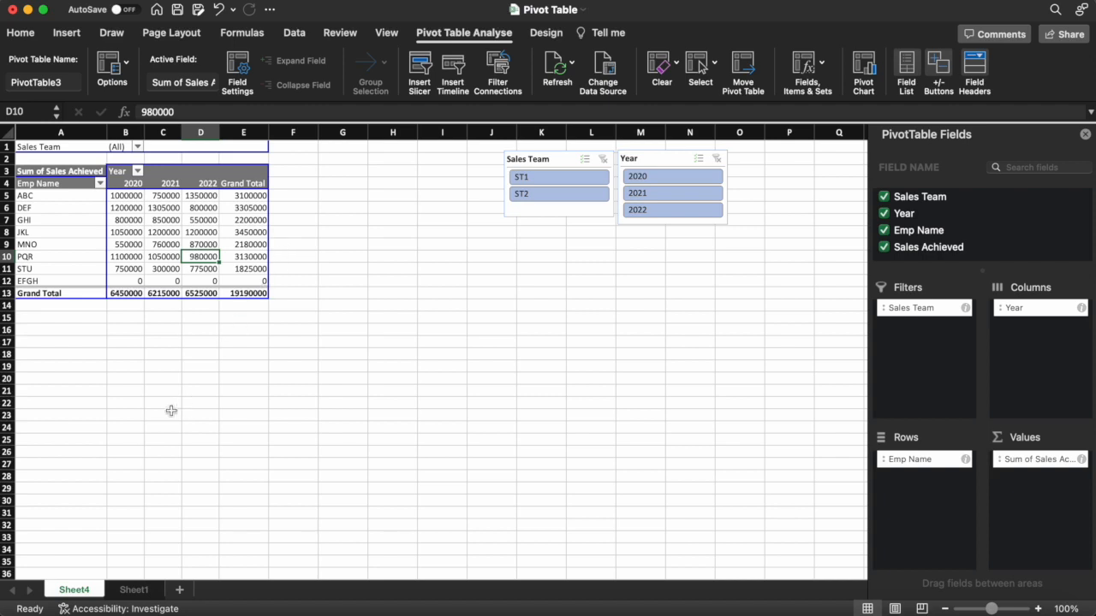
Check the source data on Sheet1, and add a calculated field named Incentive to the Sheet4 pivot table with the formula = 'Sales Achieved'*10%.
left_click(133, 590)
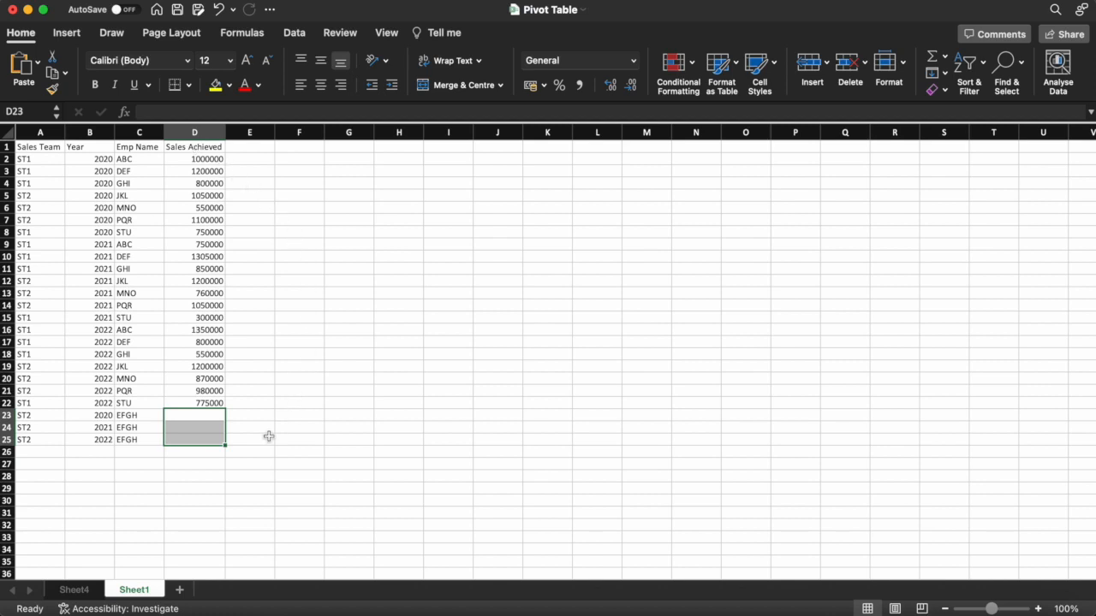
left_click(79, 589)
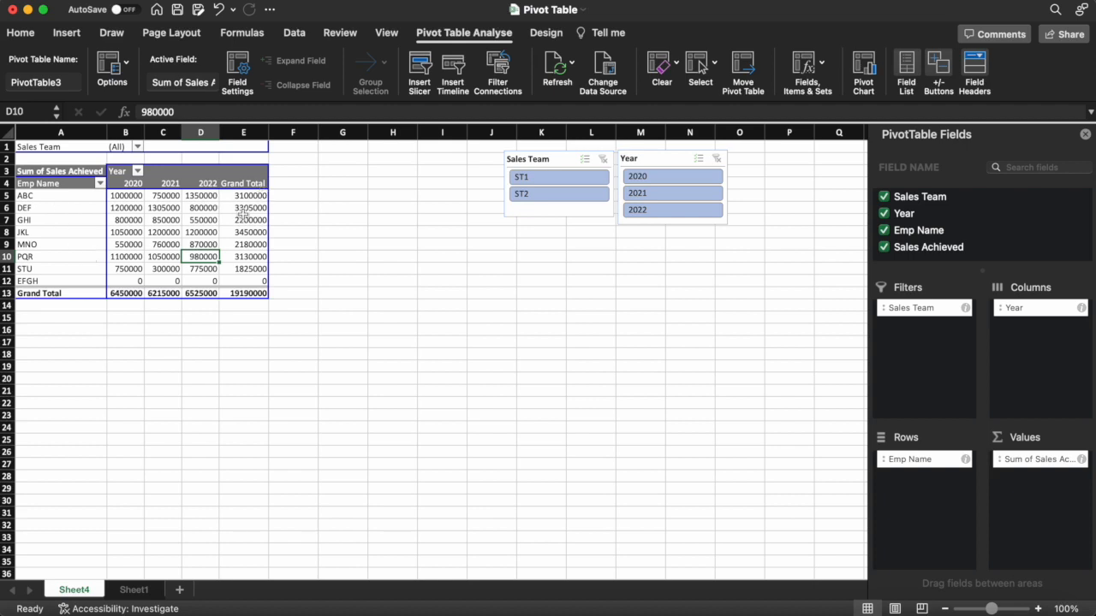
left_click(821, 65)
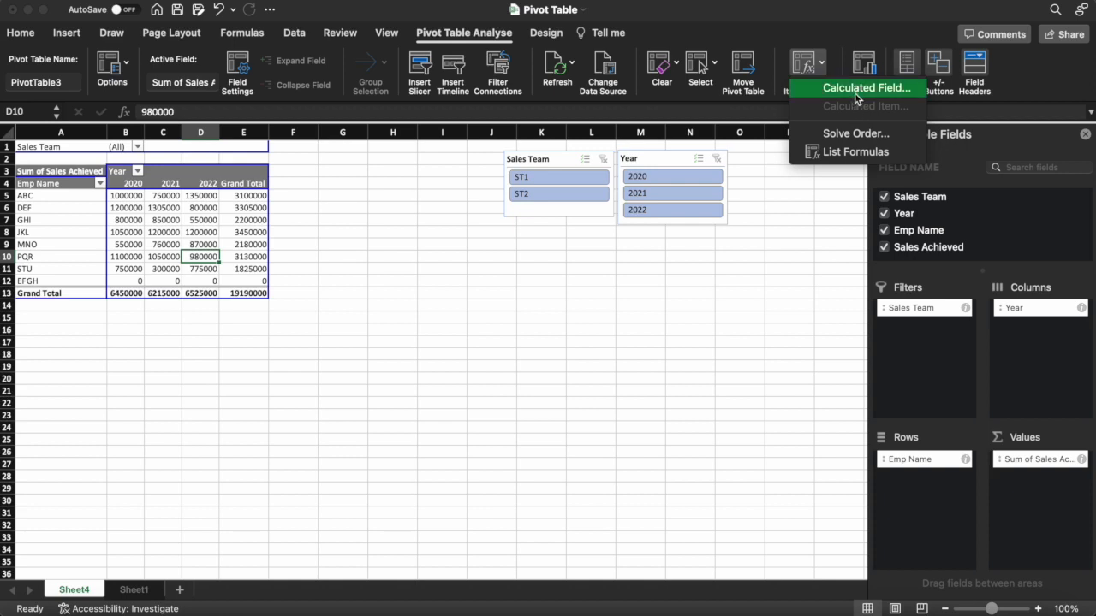
left_click(856, 89)
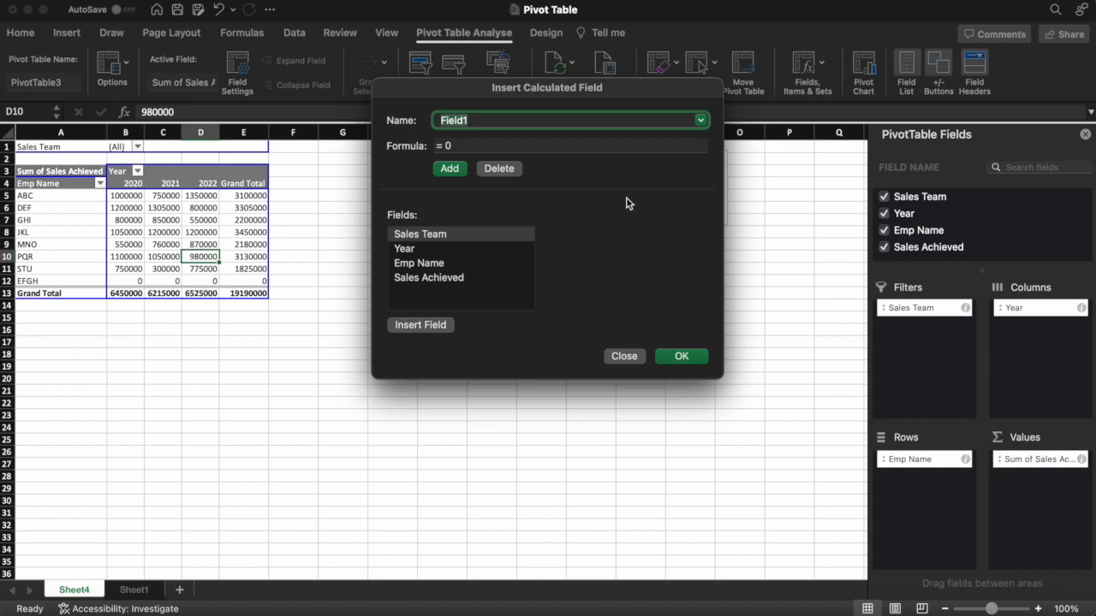
type("Incentive")
left_click(469, 146)
key("BackSpace")
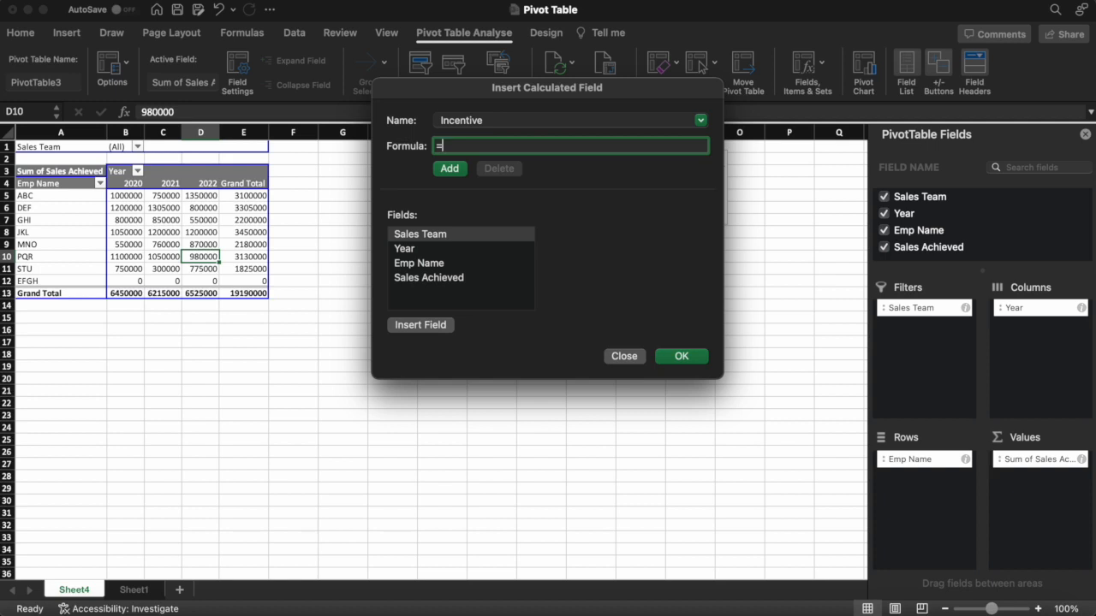
left_click(428, 281)
left_click(420, 327)
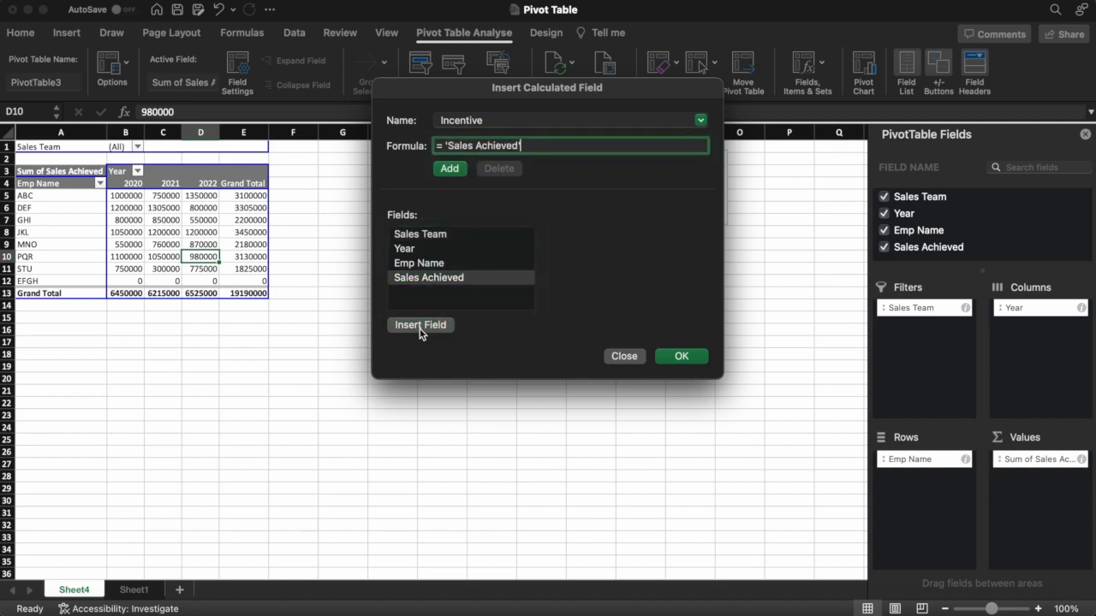
type("*10%")
left_click(450, 169)
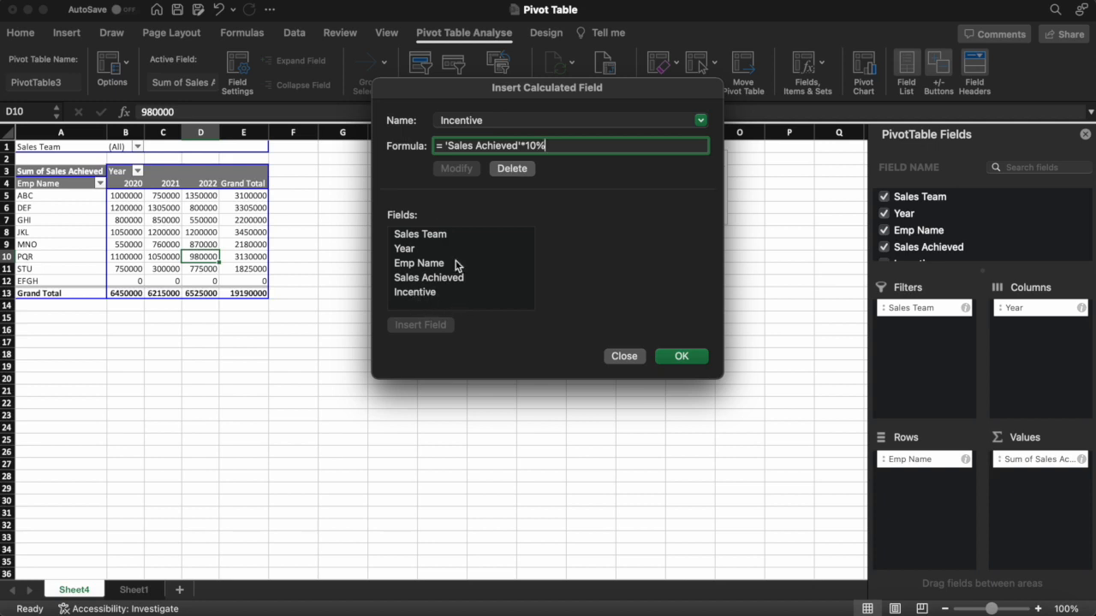
left_click(685, 357)
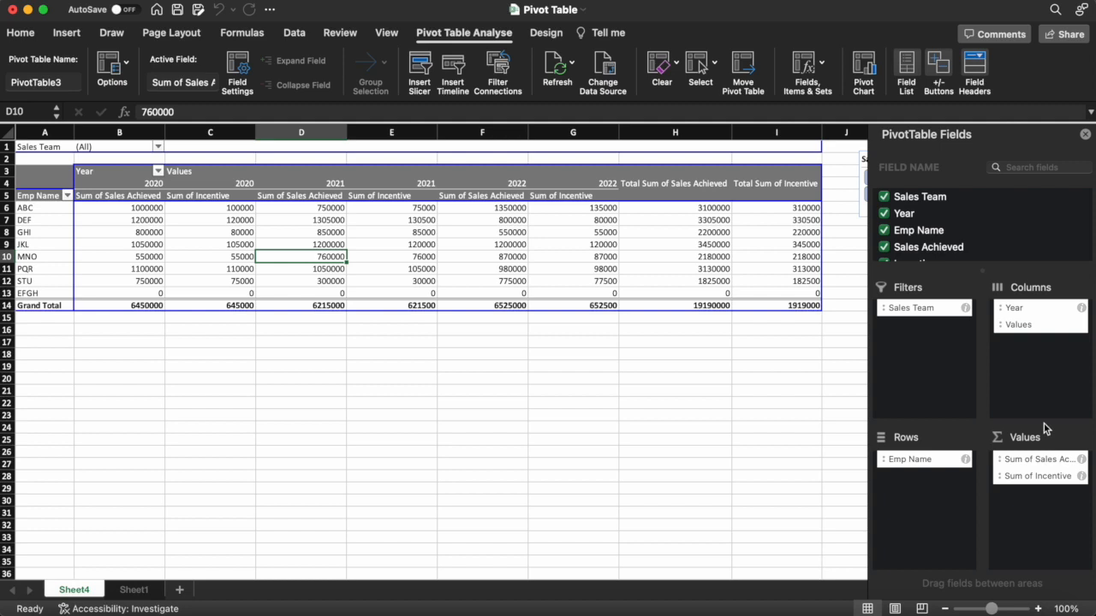
Remove Sum of Sales Achieved from the pivot table's values, leaving only Sum of Incentive.
left_click(1032, 463)
left_click(1033, 463)
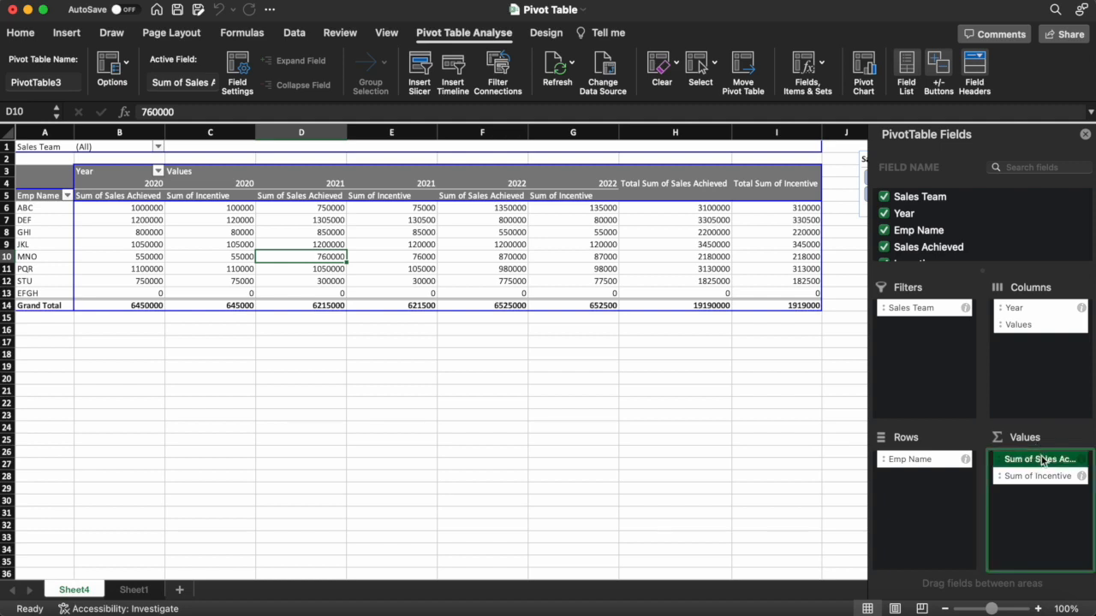
left_click_drag(1042, 465, 778, 427)
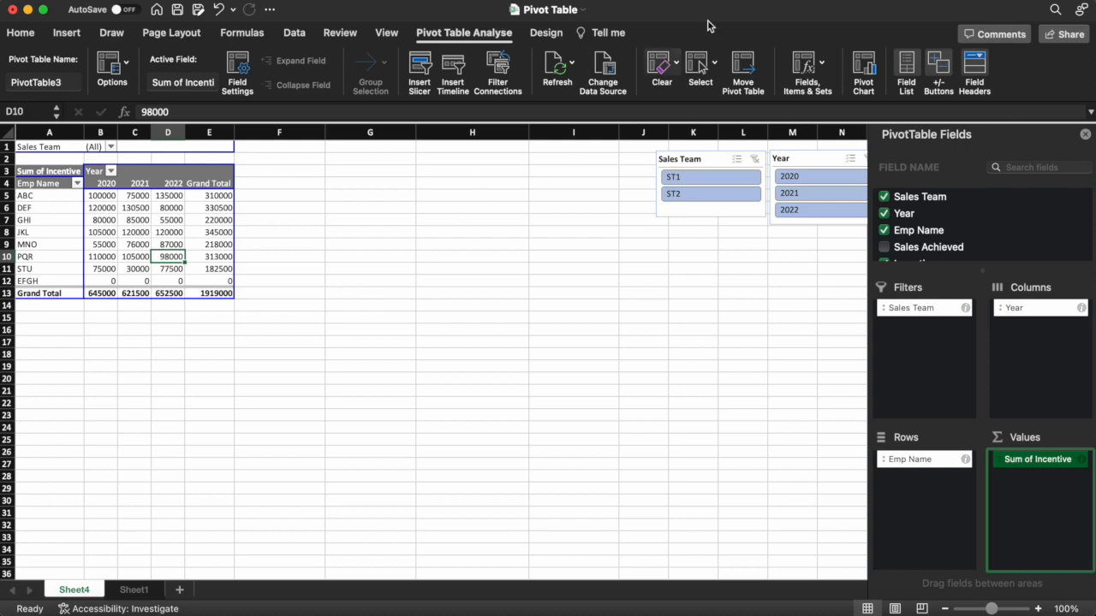
Delete the Incentive calculated field, and add Sales Achieved back to the pivot table's values.
left_click(818, 69)
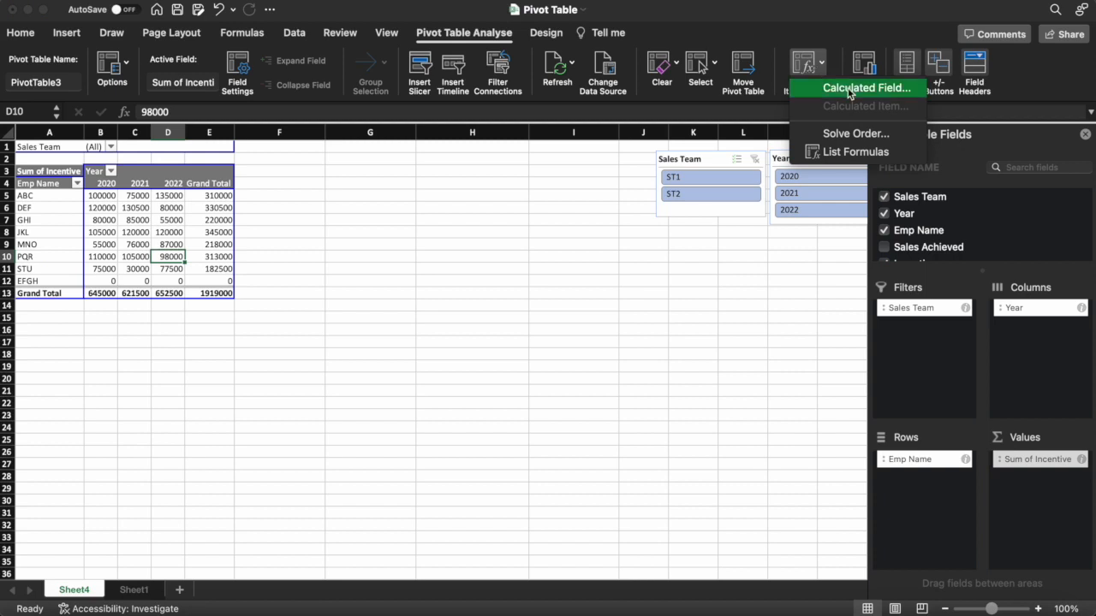
left_click(848, 89)
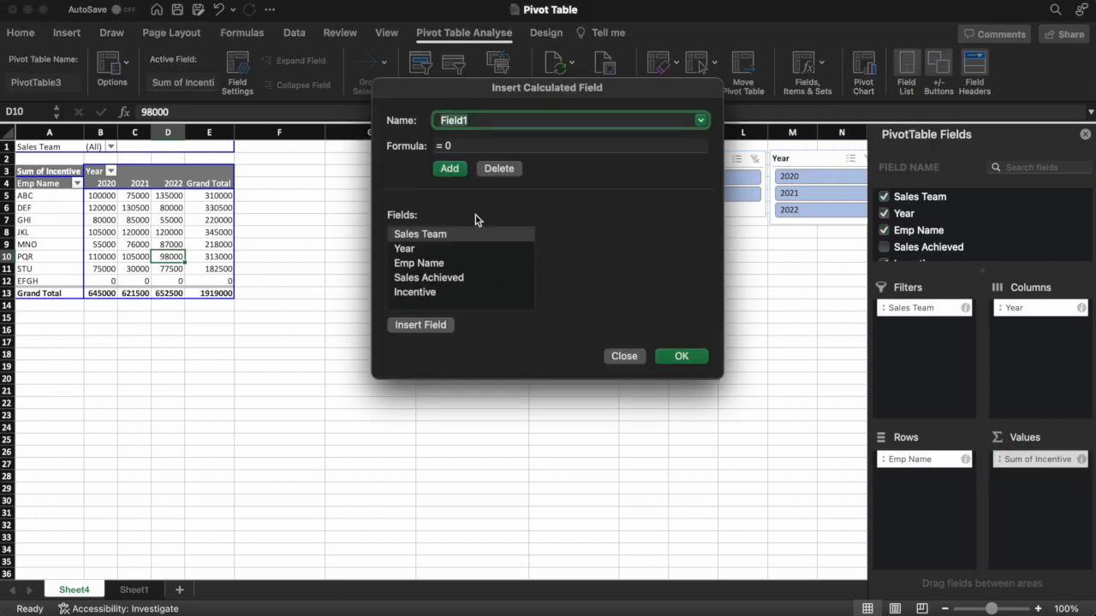
left_click(433, 292)
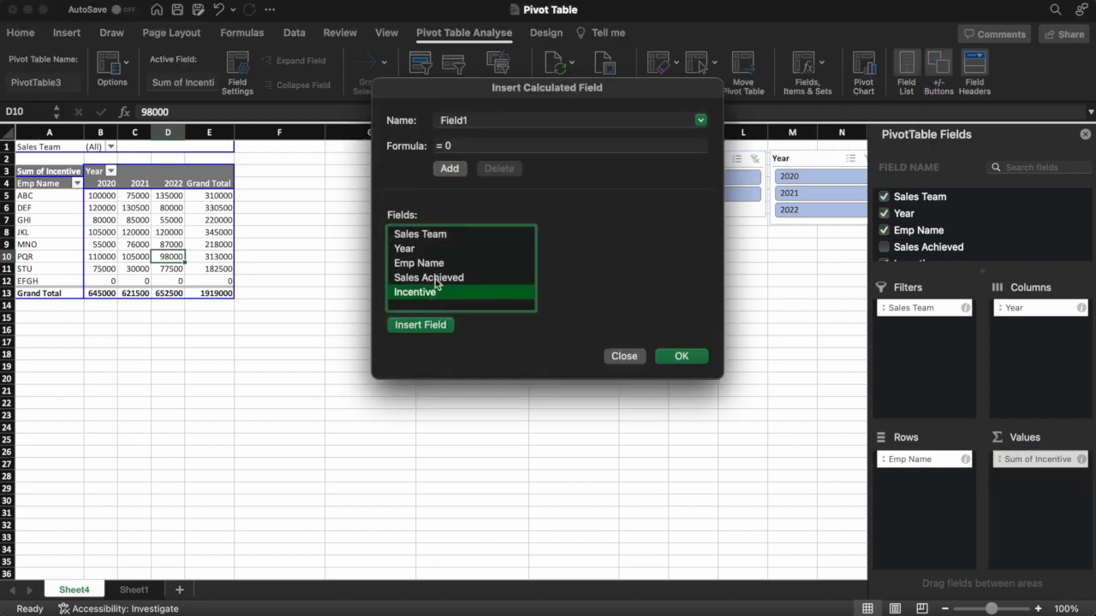
left_click(492, 123)
left_click(700, 119)
left_click(475, 139)
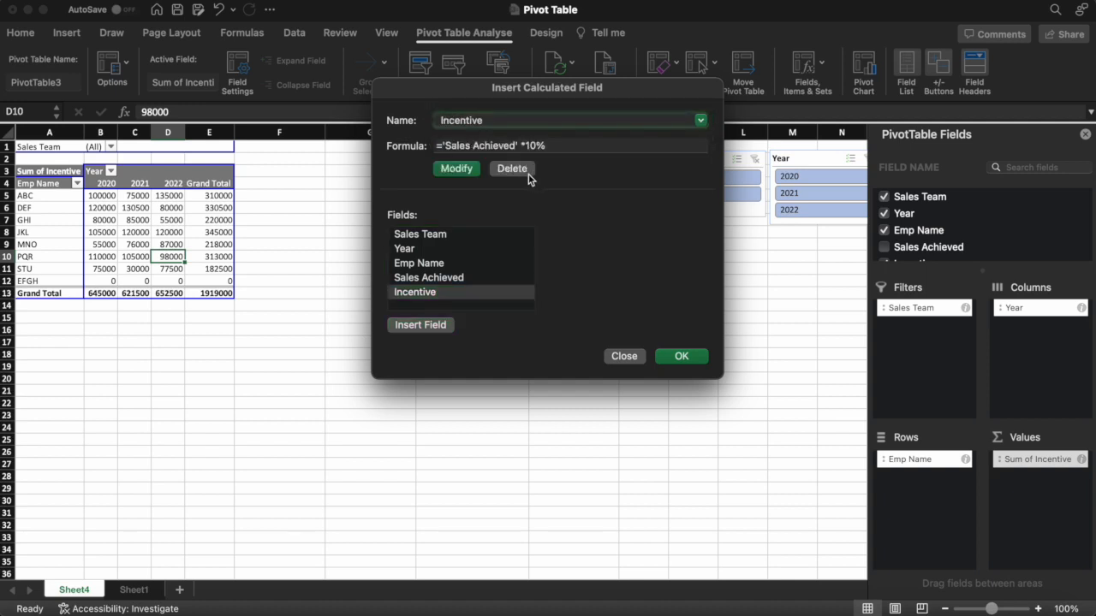
left_click(514, 170)
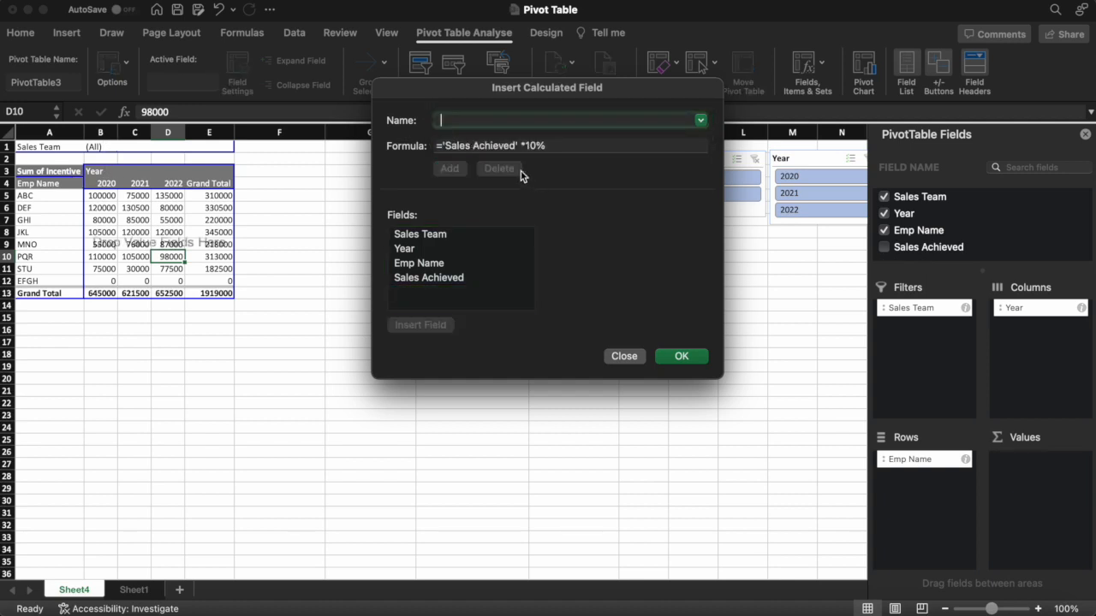
left_click(681, 356)
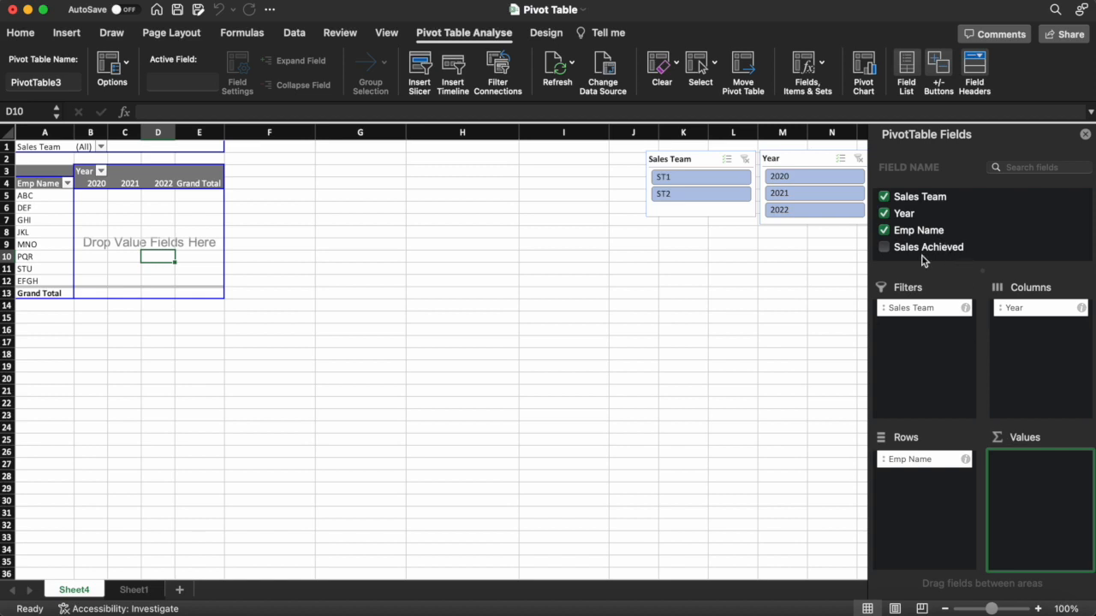
left_click_drag(902, 249, 1026, 492)
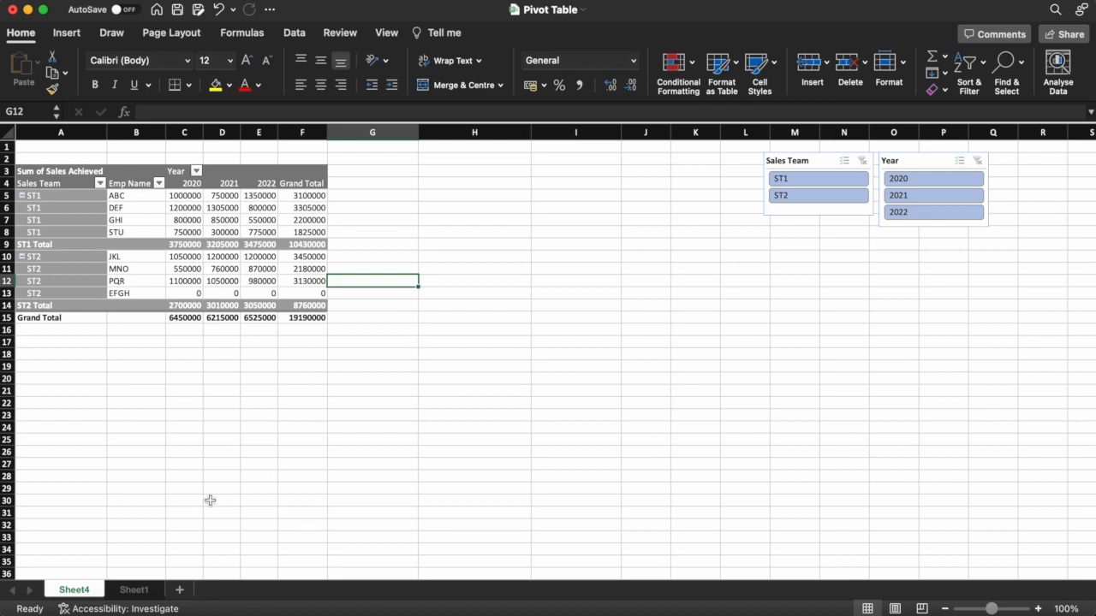
Create a pivot table from the Sheet1 data range A1:D25, placed on the existing worksheet at cell J1.
left_click(137, 589)
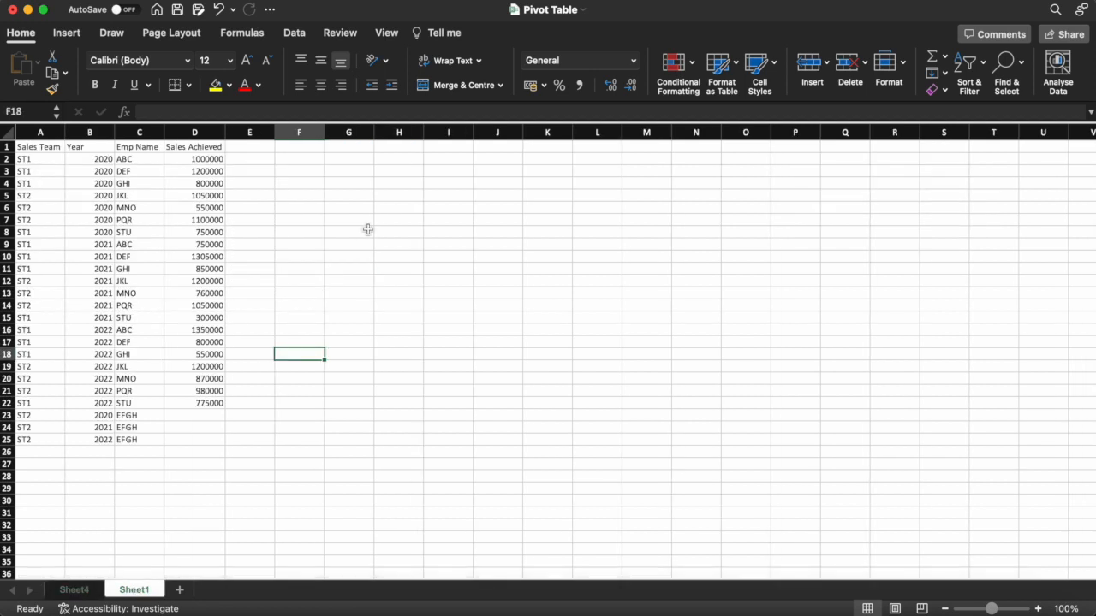
left_click(34, 147)
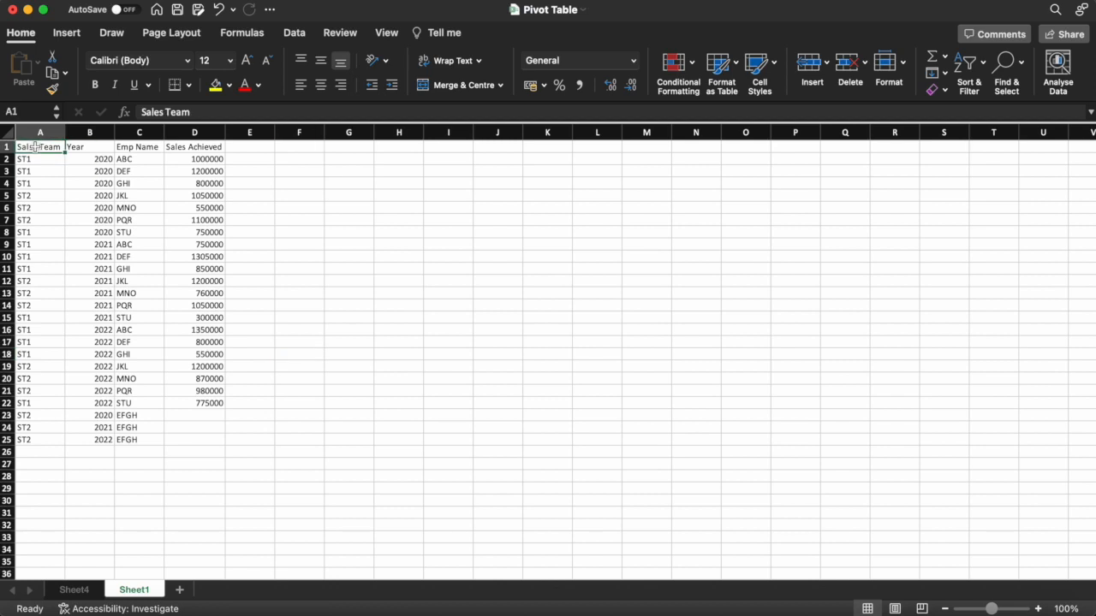
key("super+shift+Right")
key("super+shift+Down")
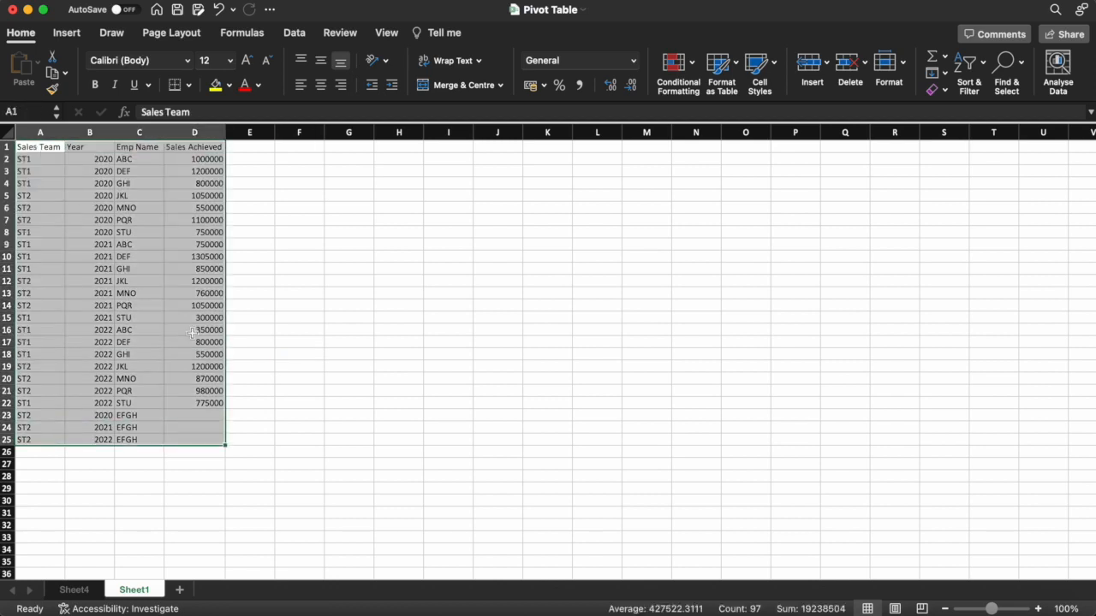
left_click(71, 34)
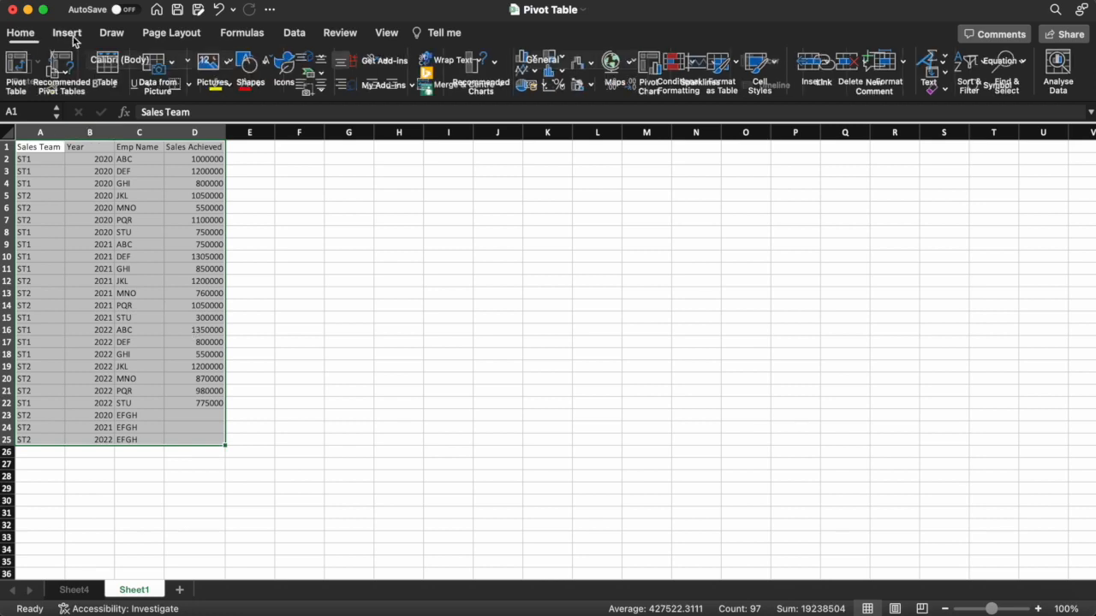
left_click(19, 67)
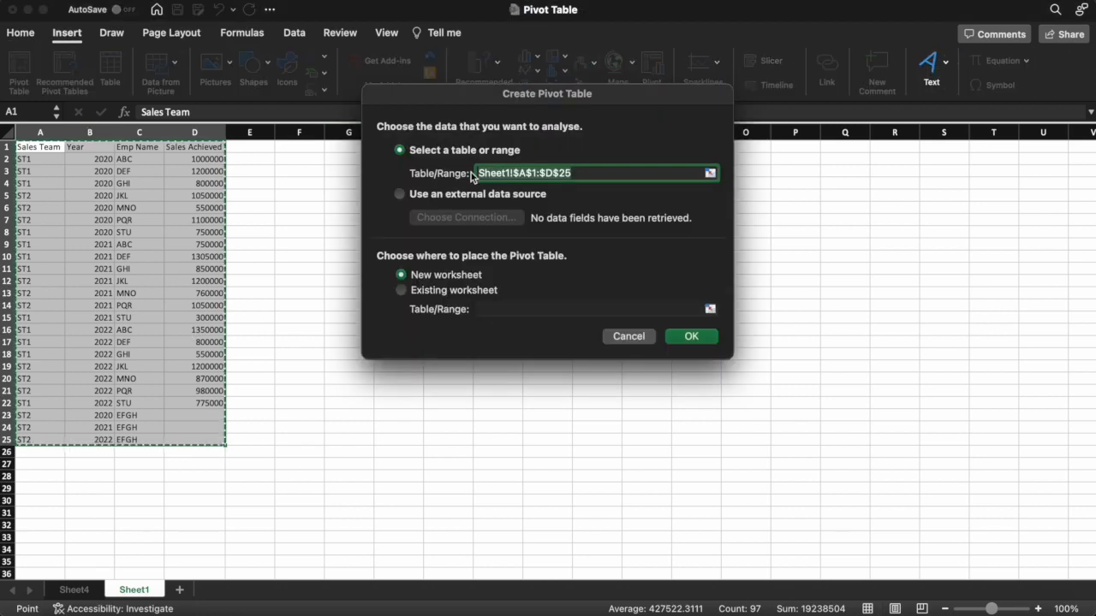
left_click(407, 295)
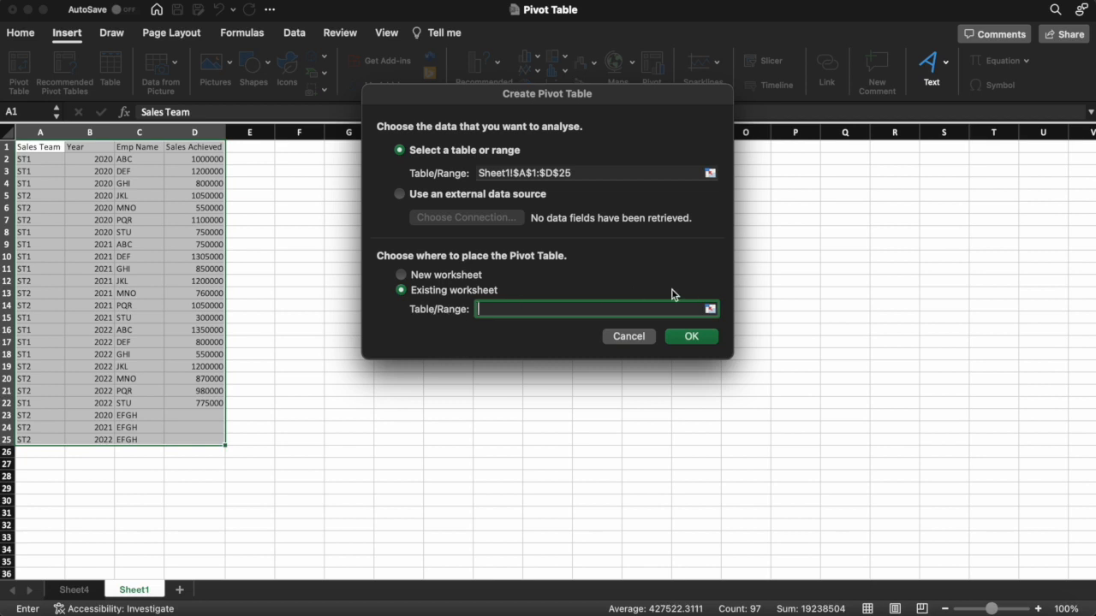
left_click(711, 310)
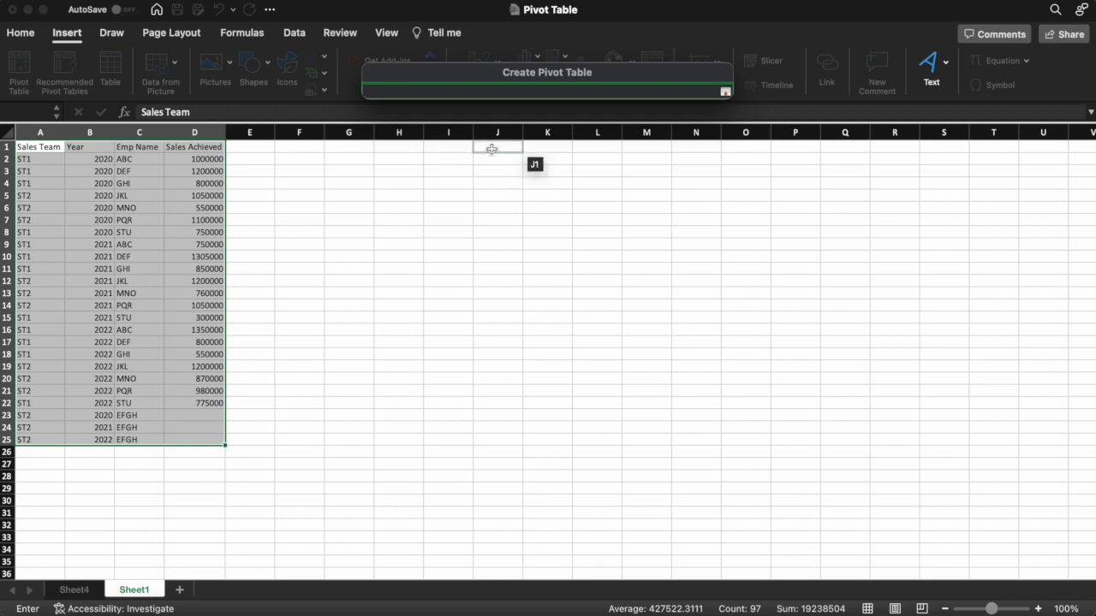
left_click(491, 149)
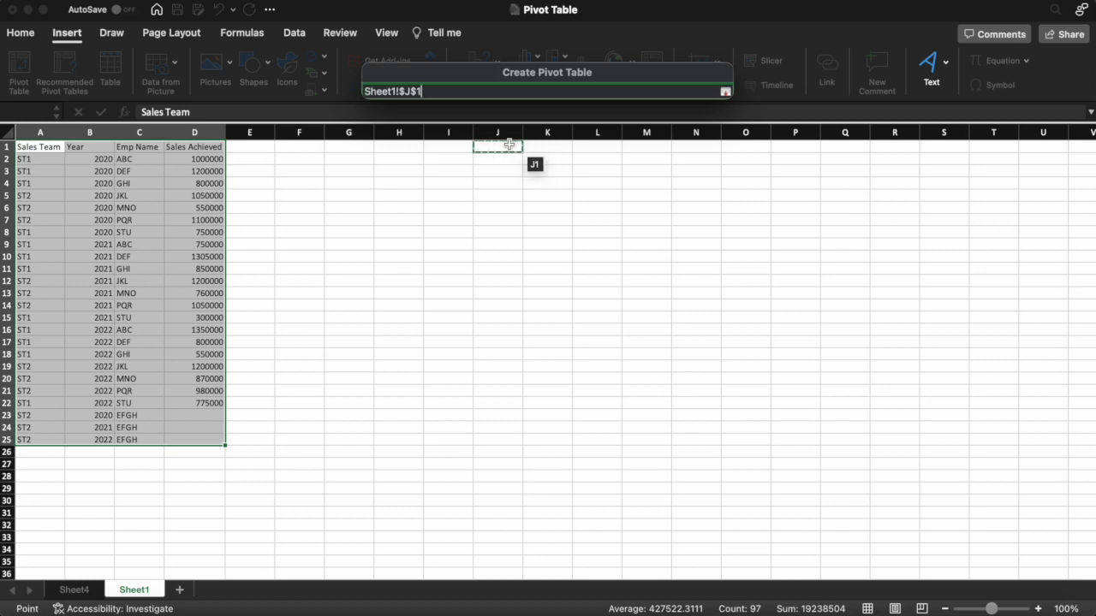
left_click(725, 92)
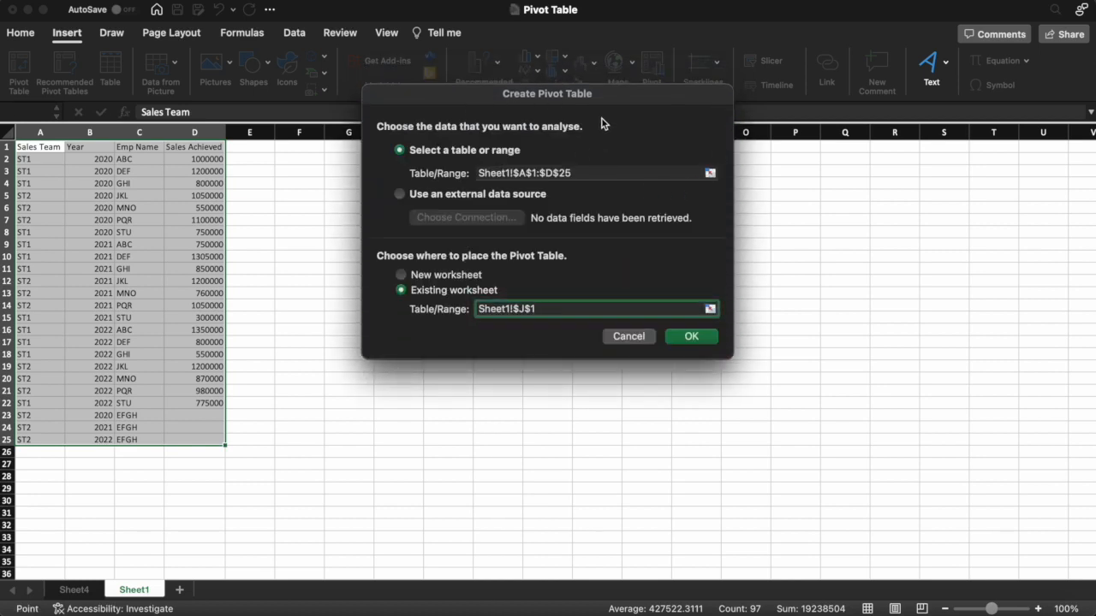
left_click(691, 338)
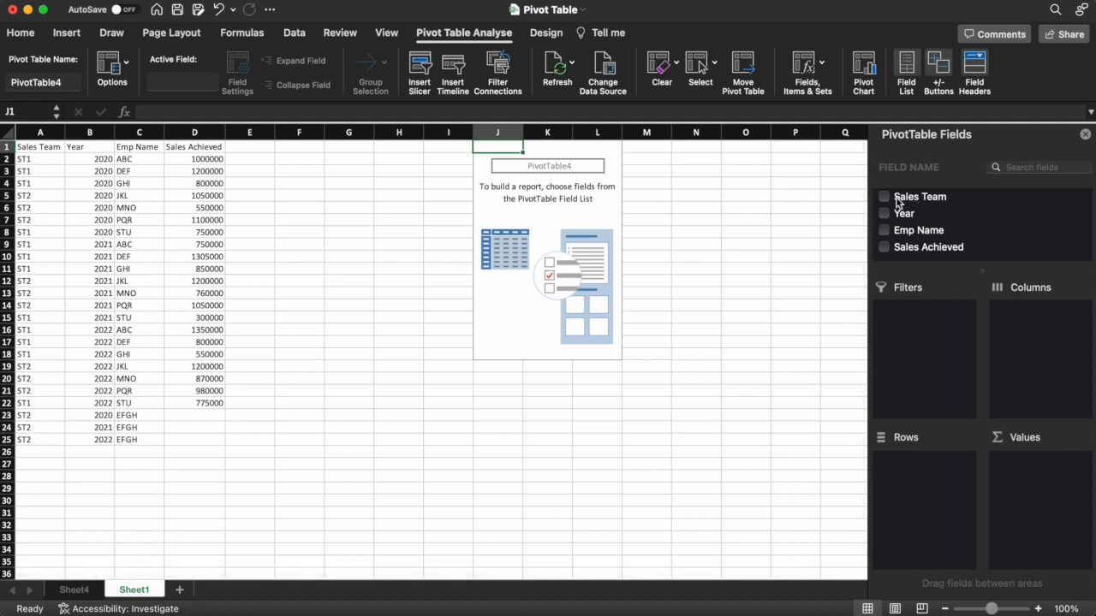
Lay out the pivot table at J1 with Sales Team and Emp Name in rows, Sales Achieved in values and Year in columns.
left_click_drag(916, 202, 926, 467)
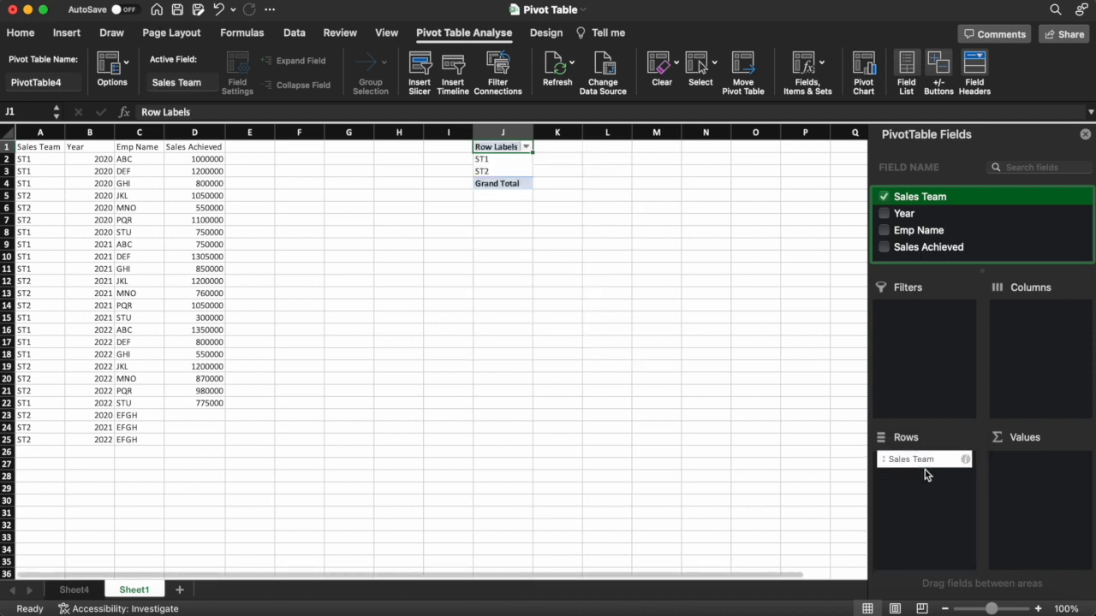
left_click_drag(918, 234, 932, 483)
left_click_drag(931, 251, 1039, 479)
left_click_drag(905, 218, 1027, 350)
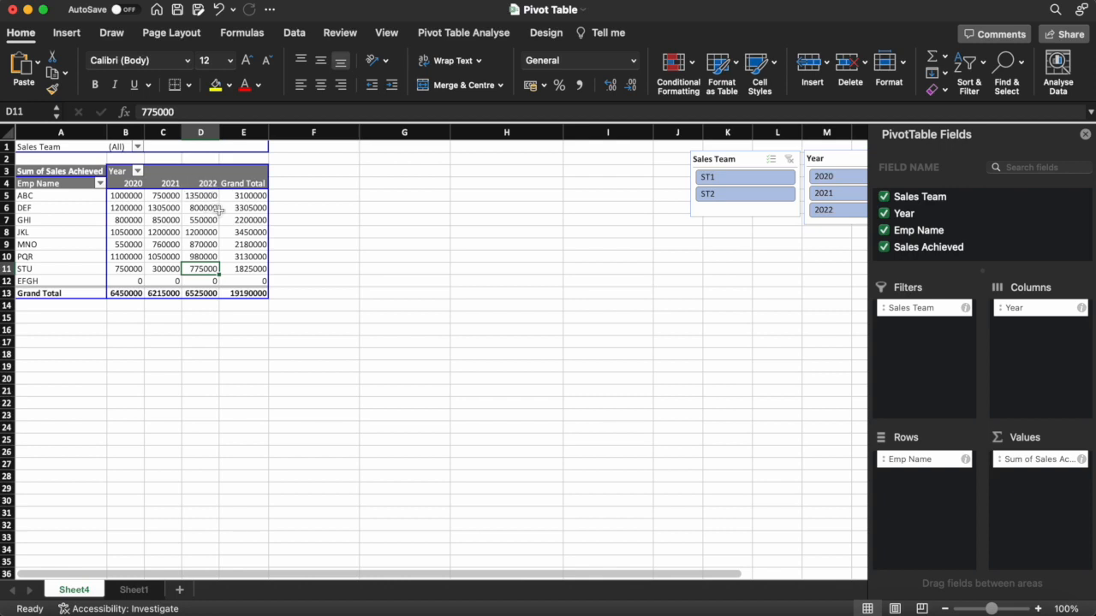
Check the source data on Sheet1, and remove Year from the columns of the Sheet4 pivot table.
left_click(136, 589)
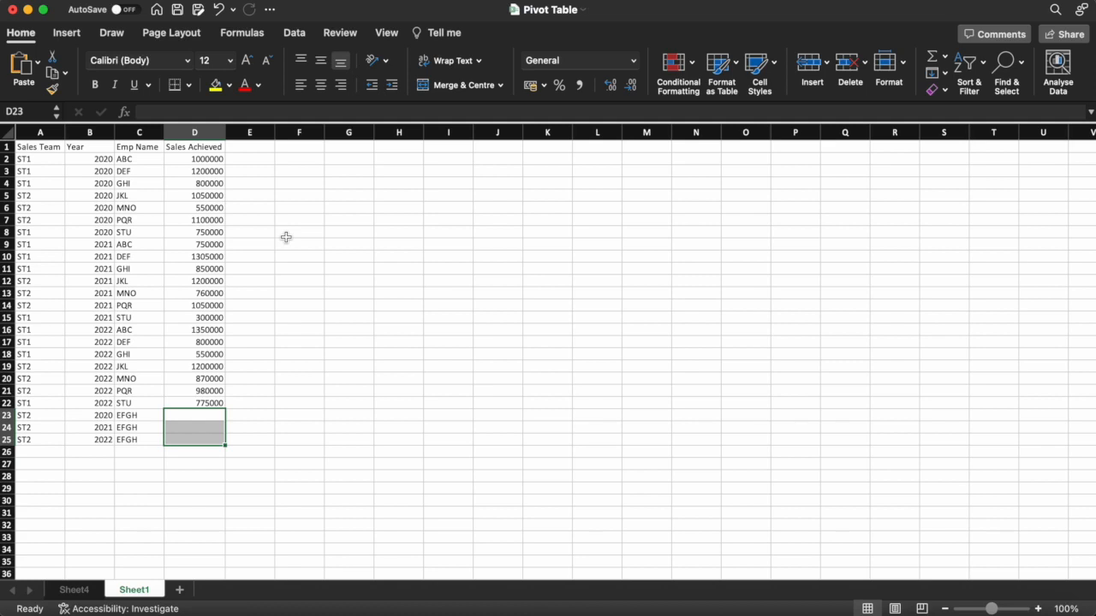
left_click(73, 589)
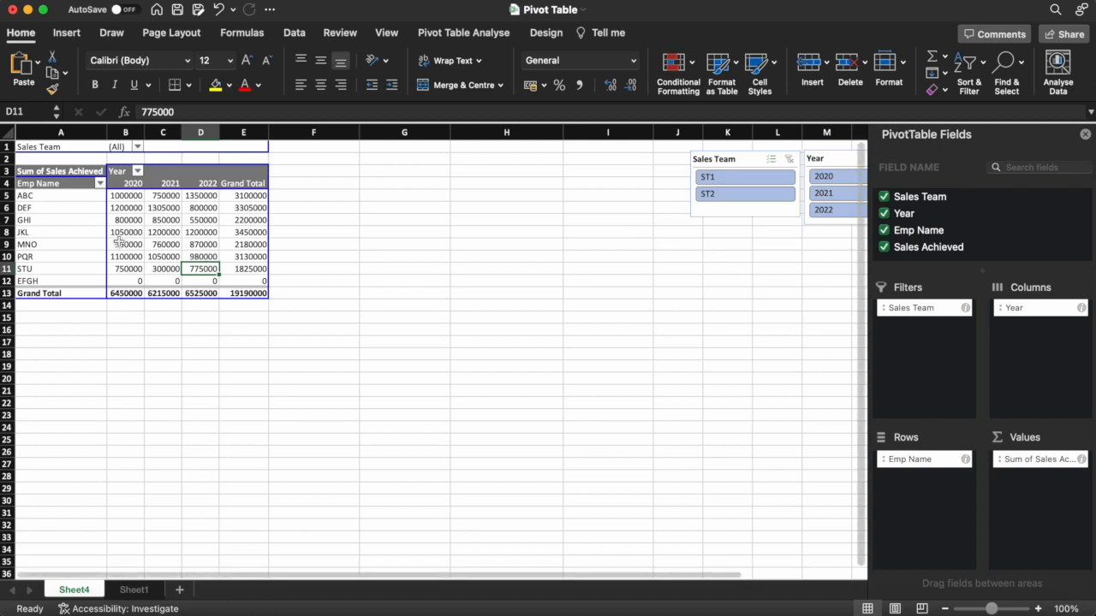
left_click_drag(1031, 310, 599, 257)
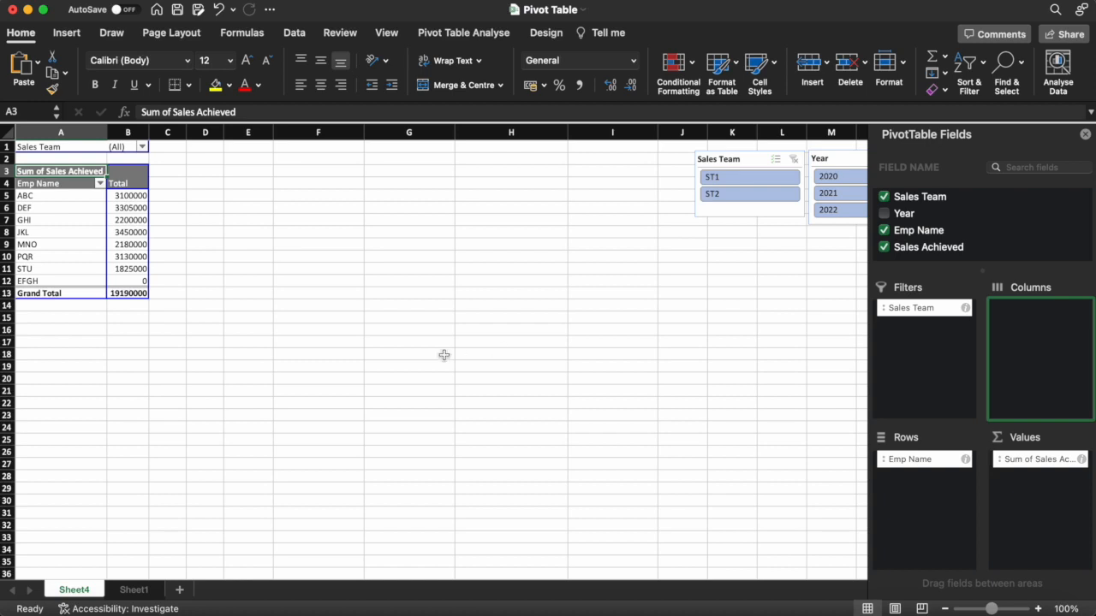
Extract the source records behind employee ABC's total to a new sheet, and select their Sales Achieved values to check the sum.
double_click(132, 195)
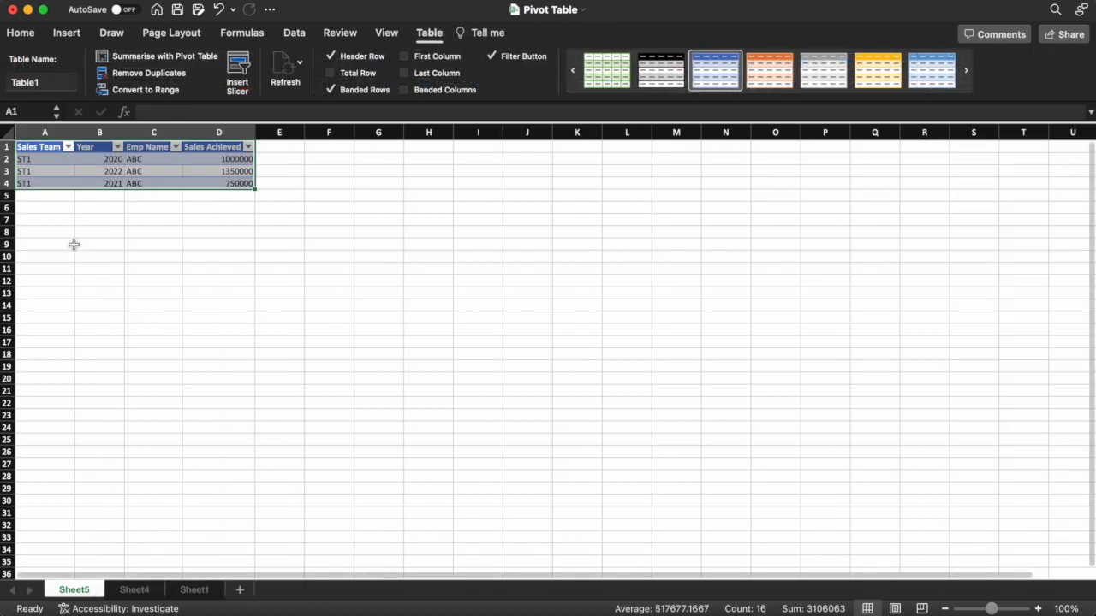
left_click(231, 163)
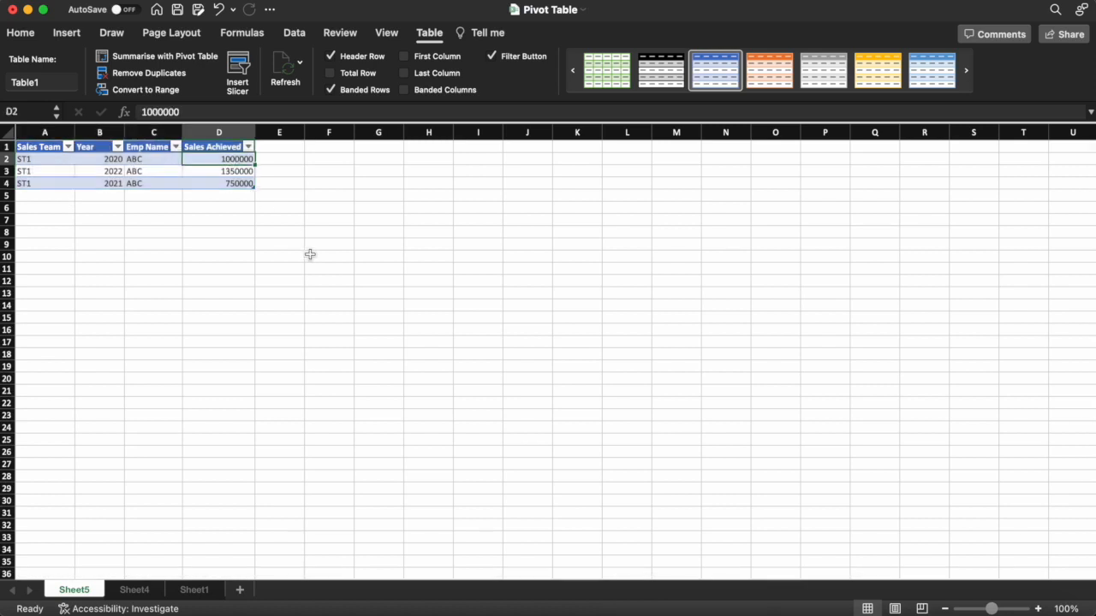
key("shift+Down")
key("shift+Down")
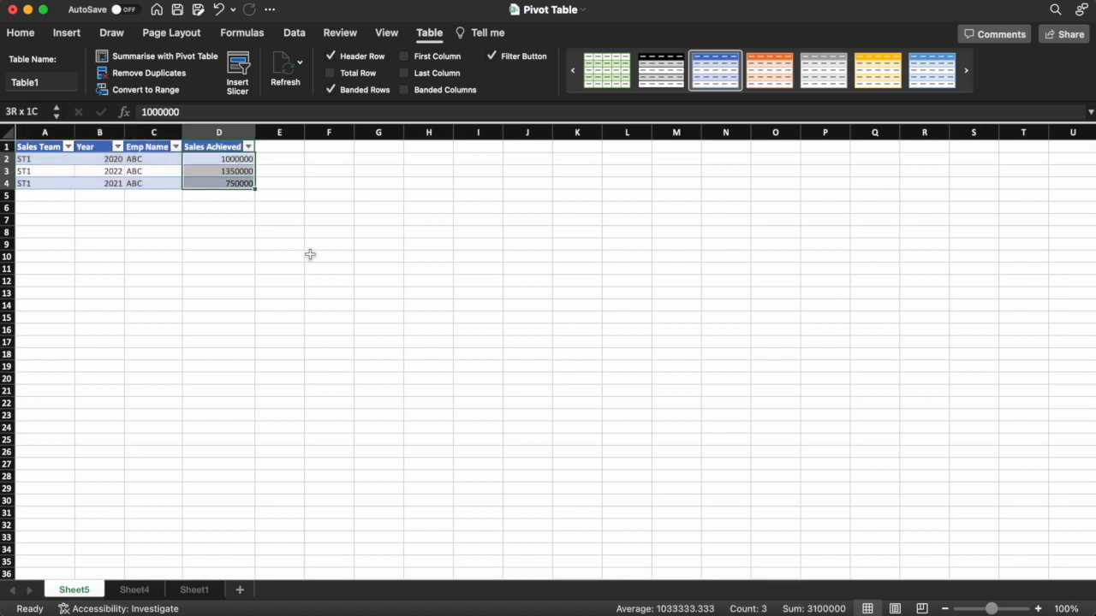
Compare employee ABC's total in the Sheet4 pivot table with the extracted detail records on Sheet5.
left_click(134, 590)
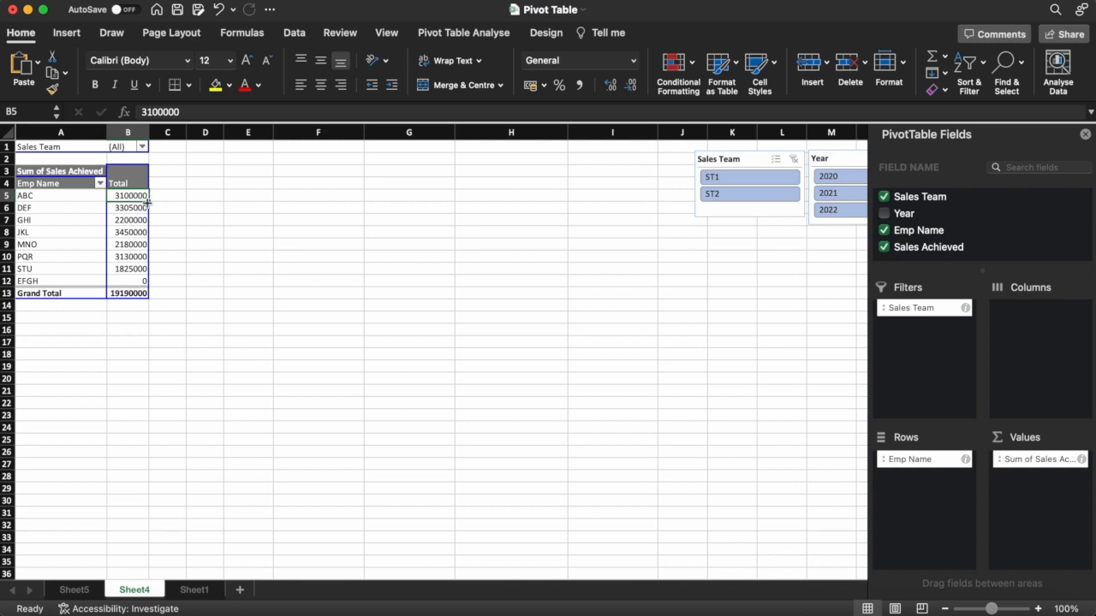
left_click(77, 590)
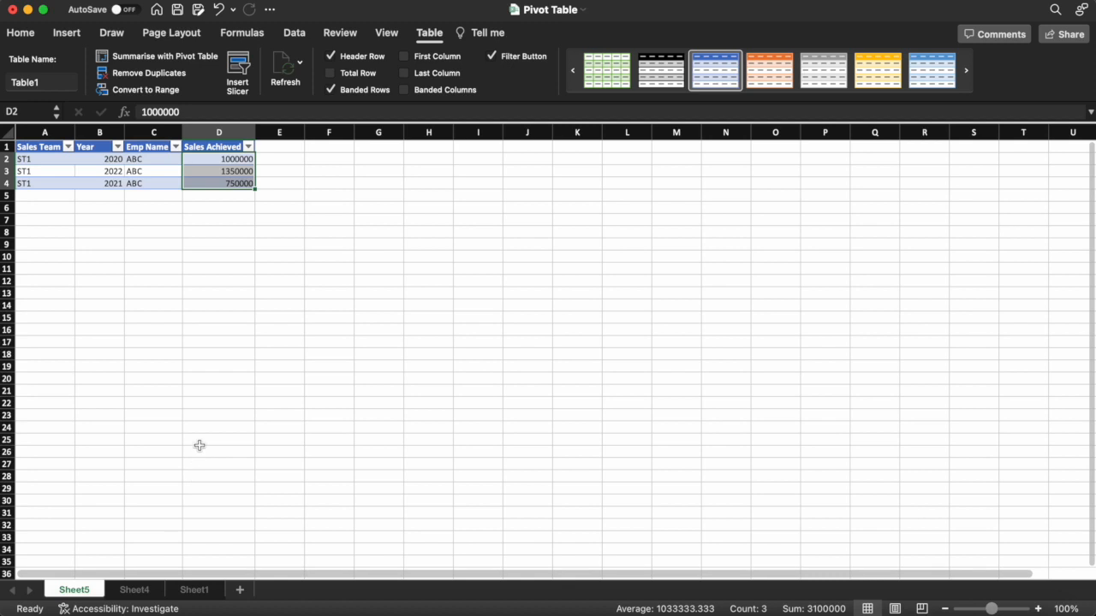
left_click(136, 590)
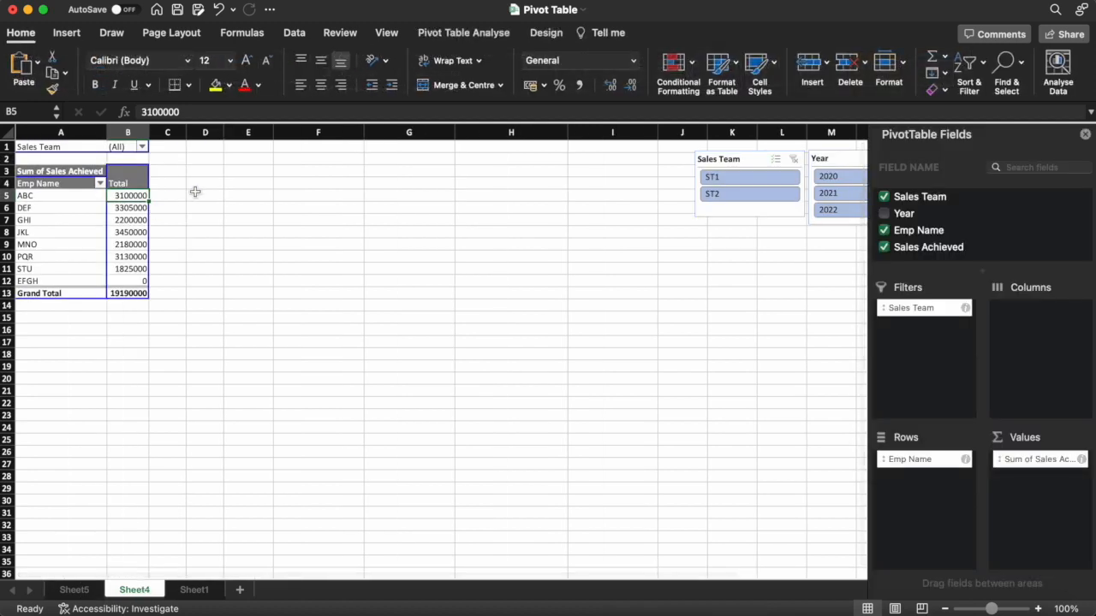
left_click(76, 590)
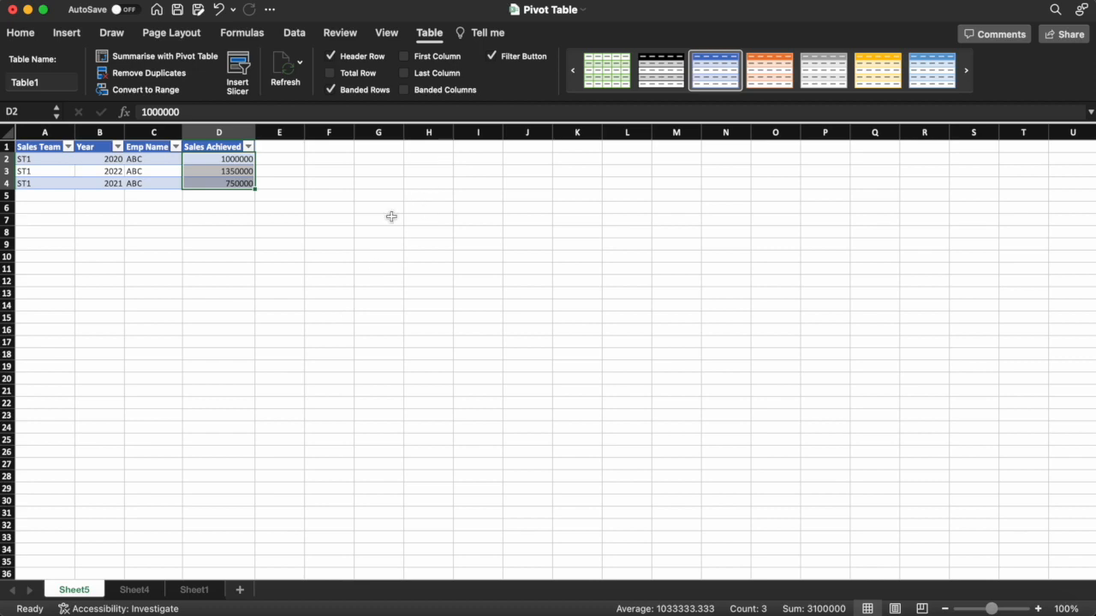
left_click(141, 590)
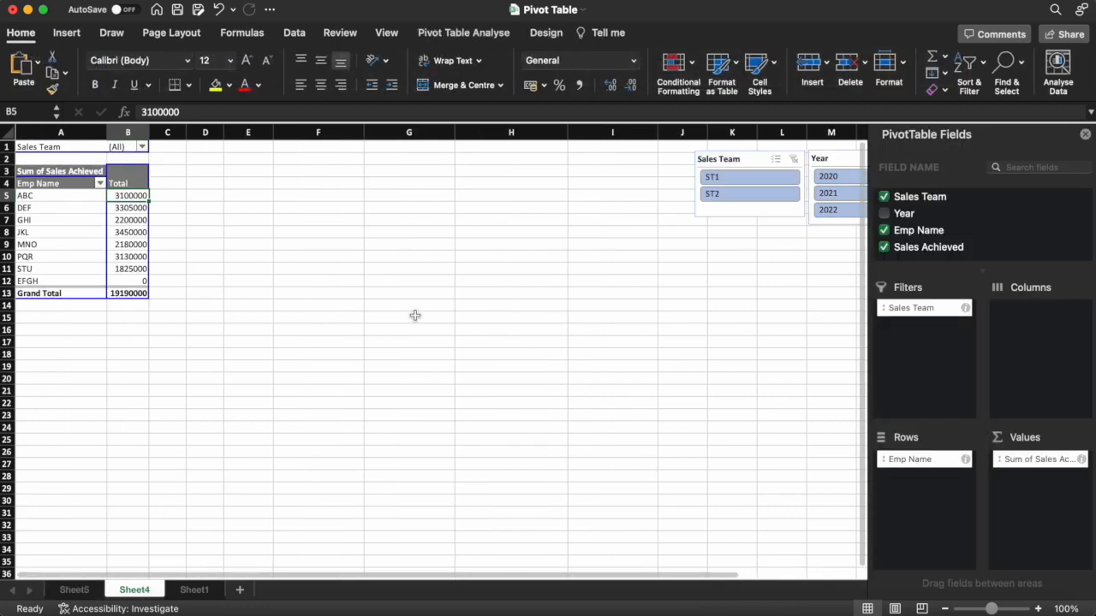